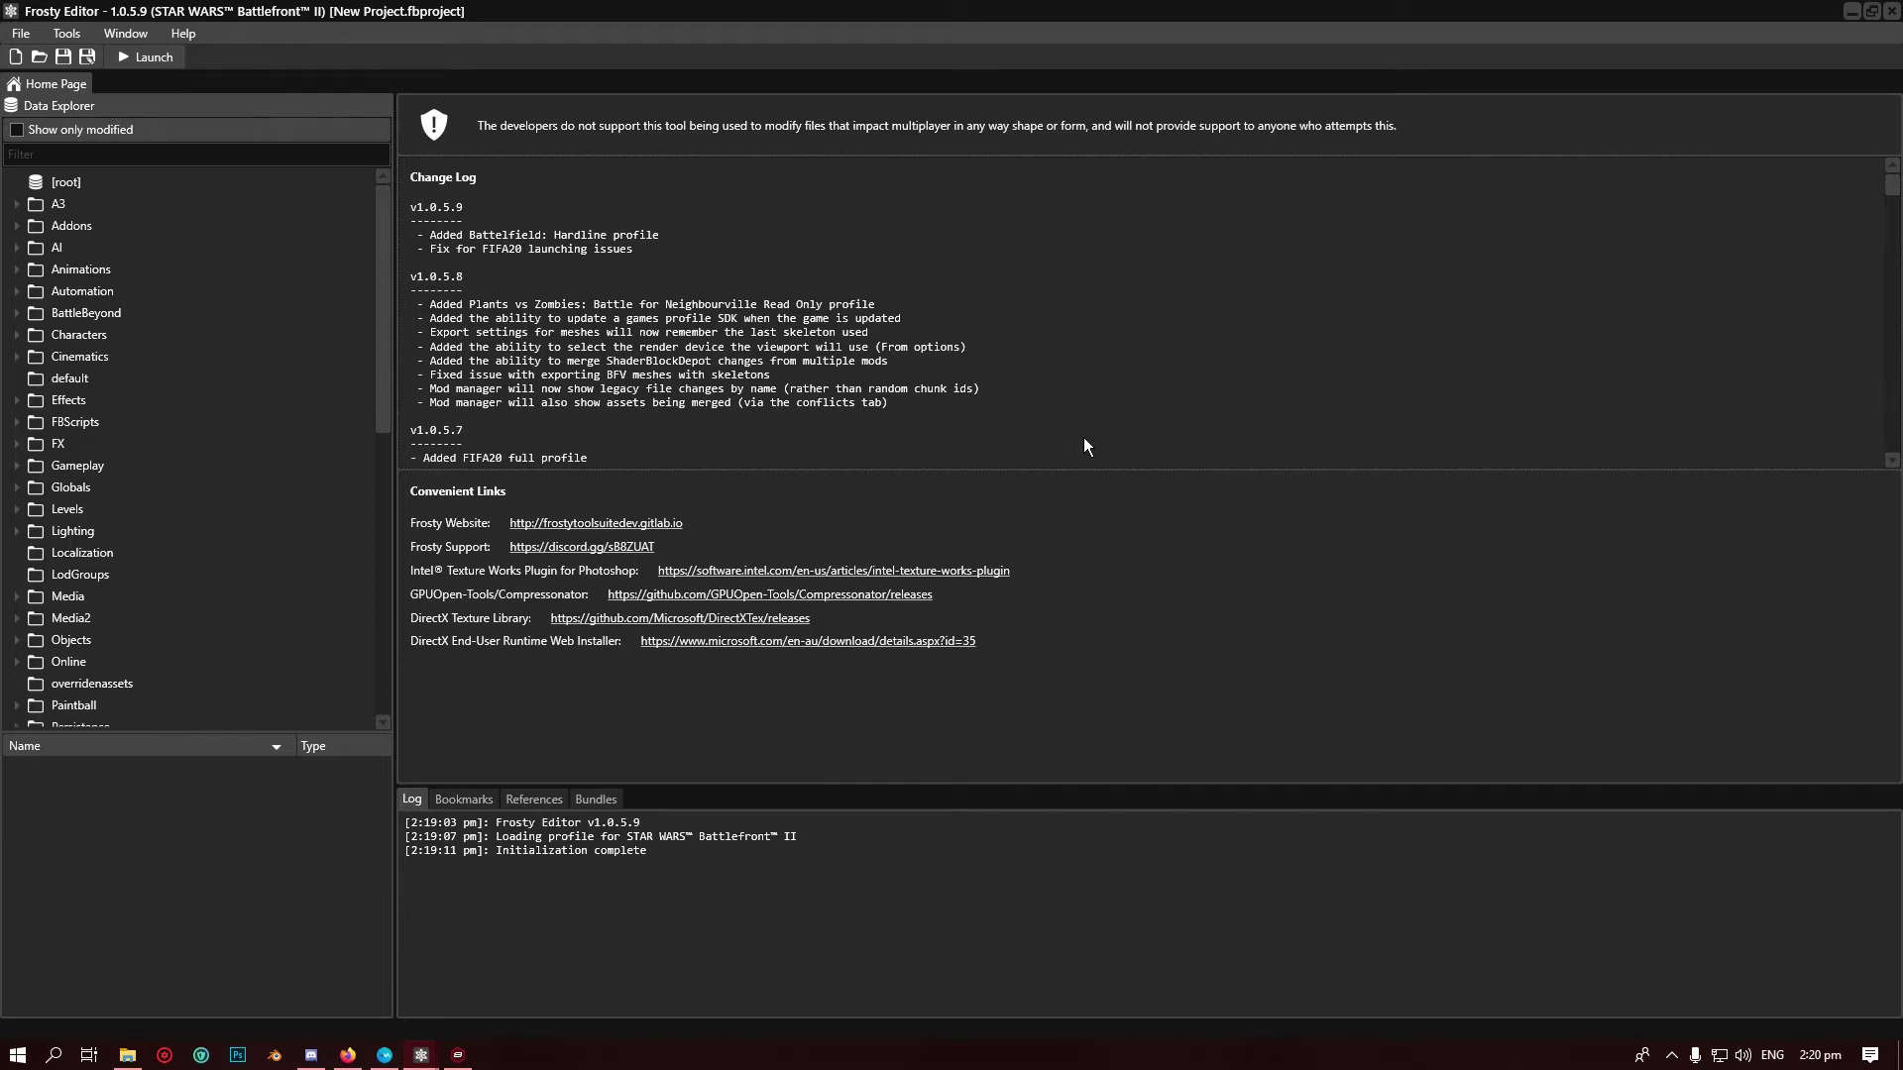
# Expand the Characters, Hero and Anakin folders in the Data Explorer
pyautogui.click(16, 336)
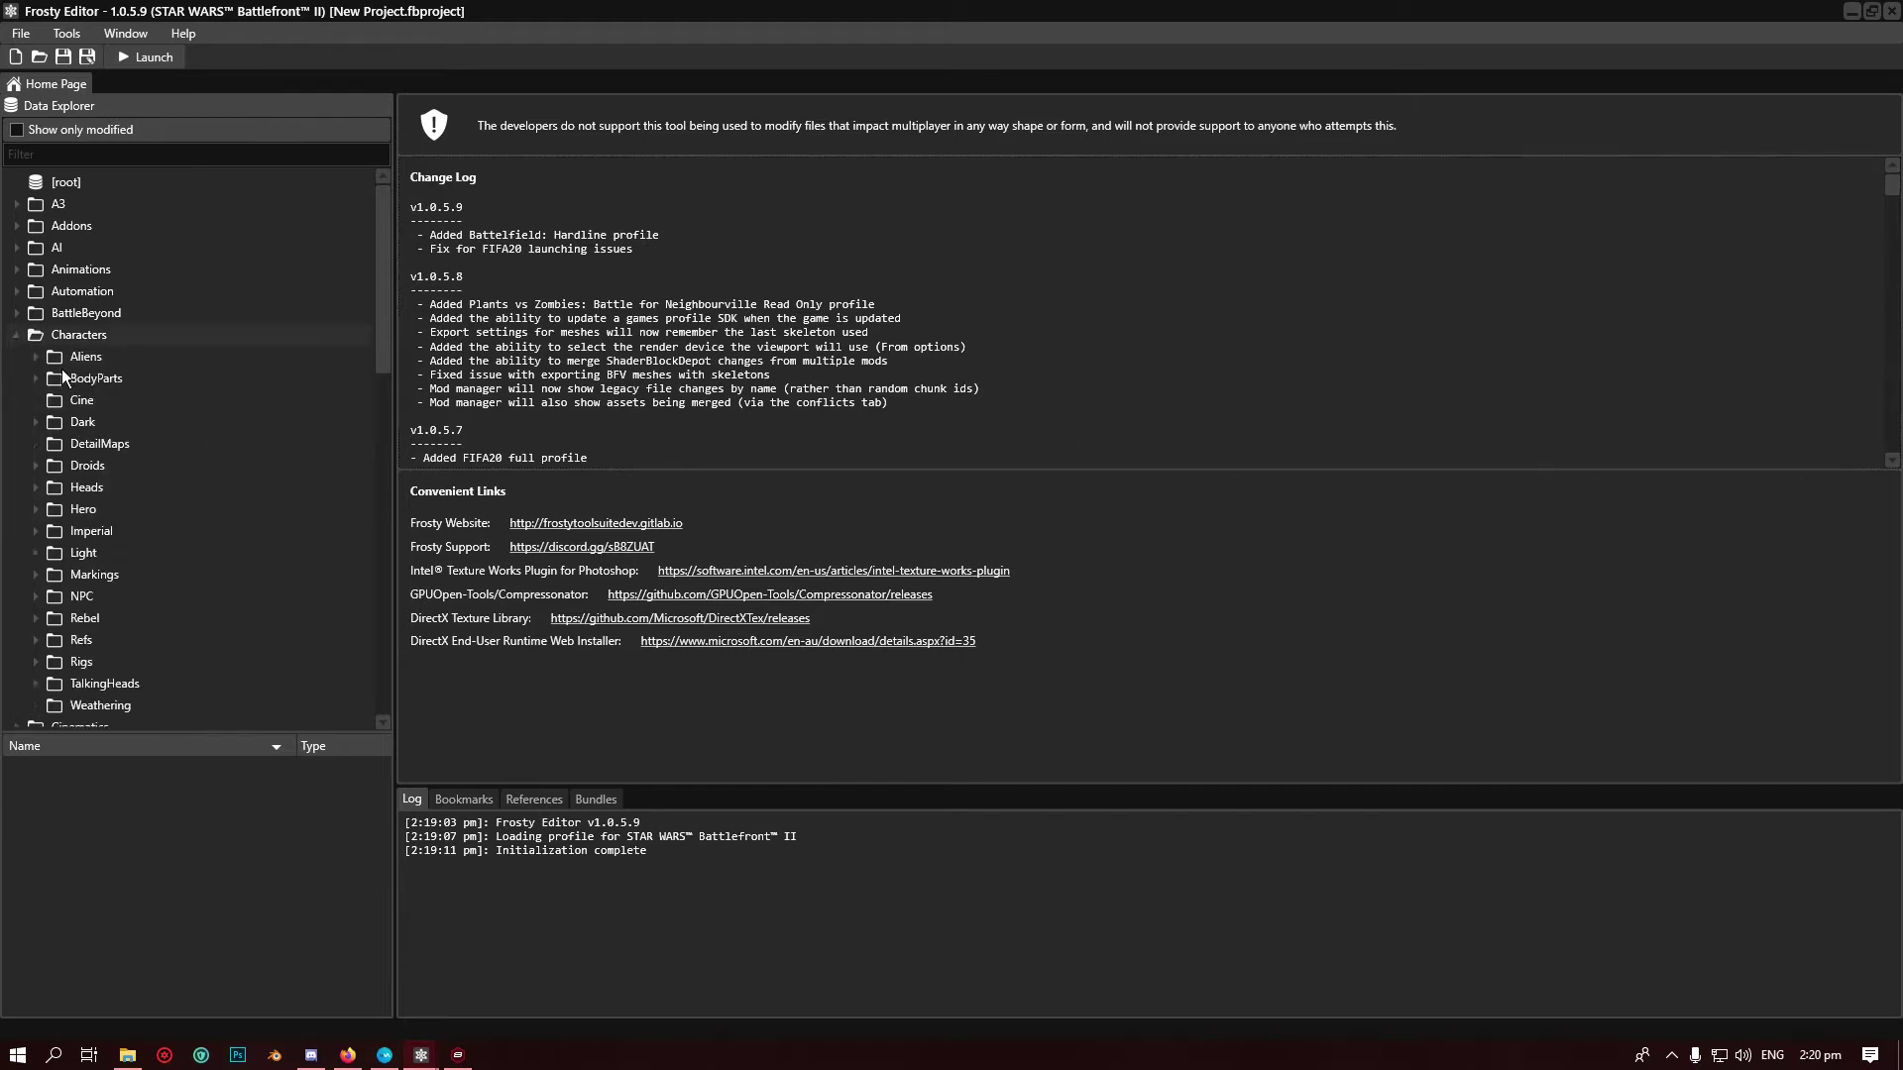
pyautogui.scroll(-2, 86, 378)
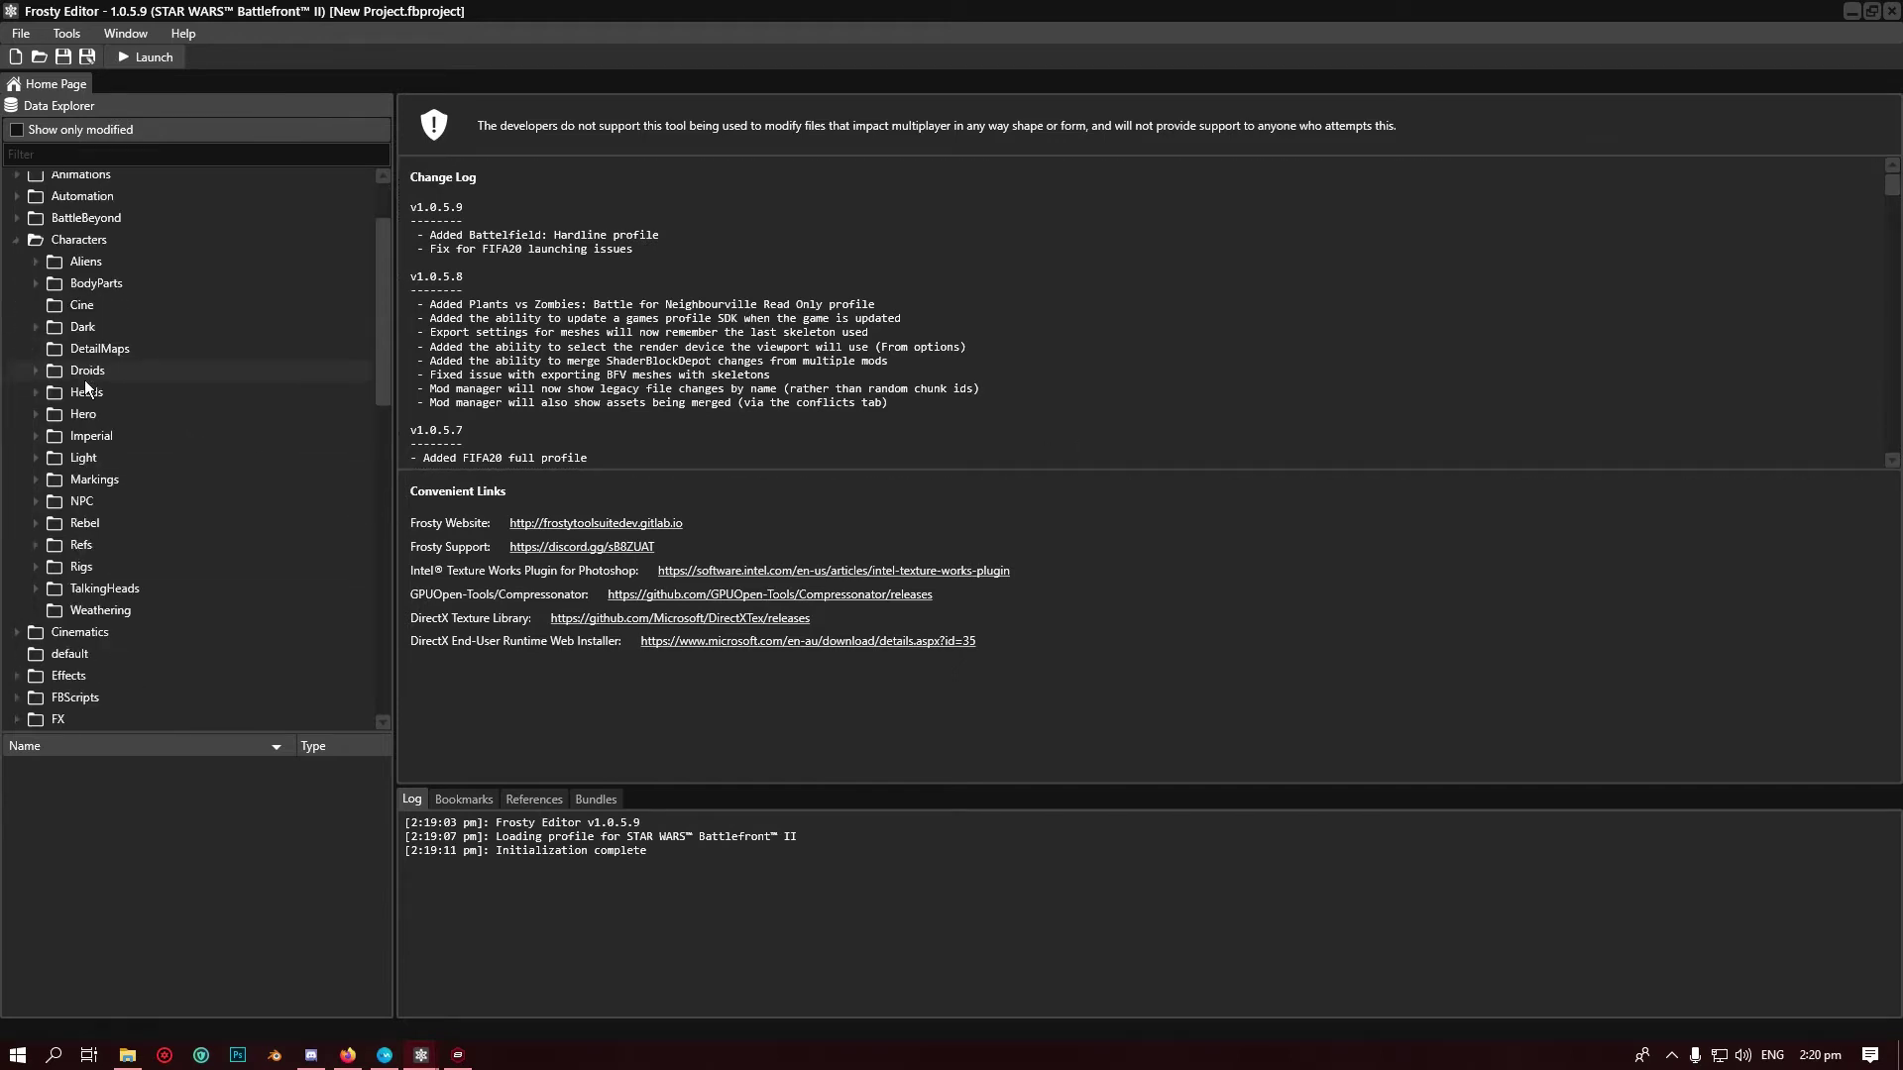
pyautogui.click(36, 413)
pyautogui.scroll(-3, 159, 399)
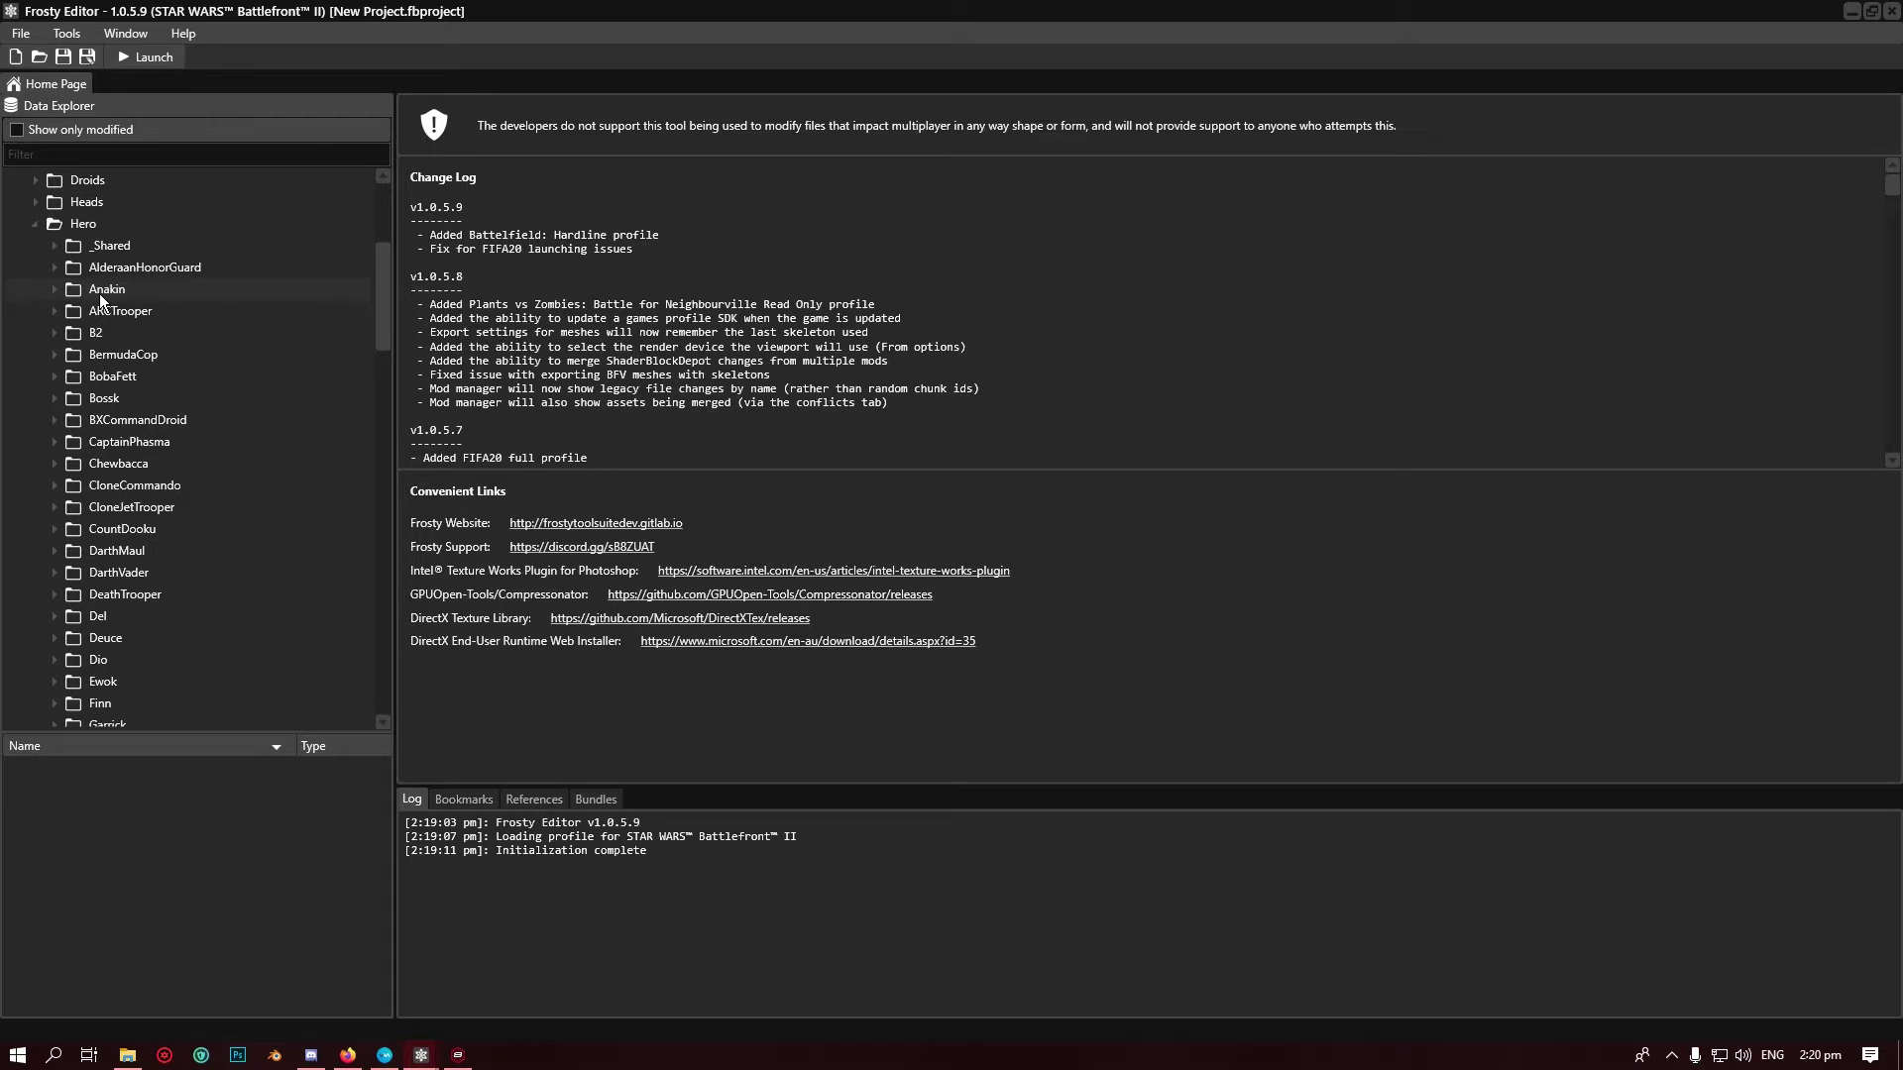
pyautogui.click(56, 290)
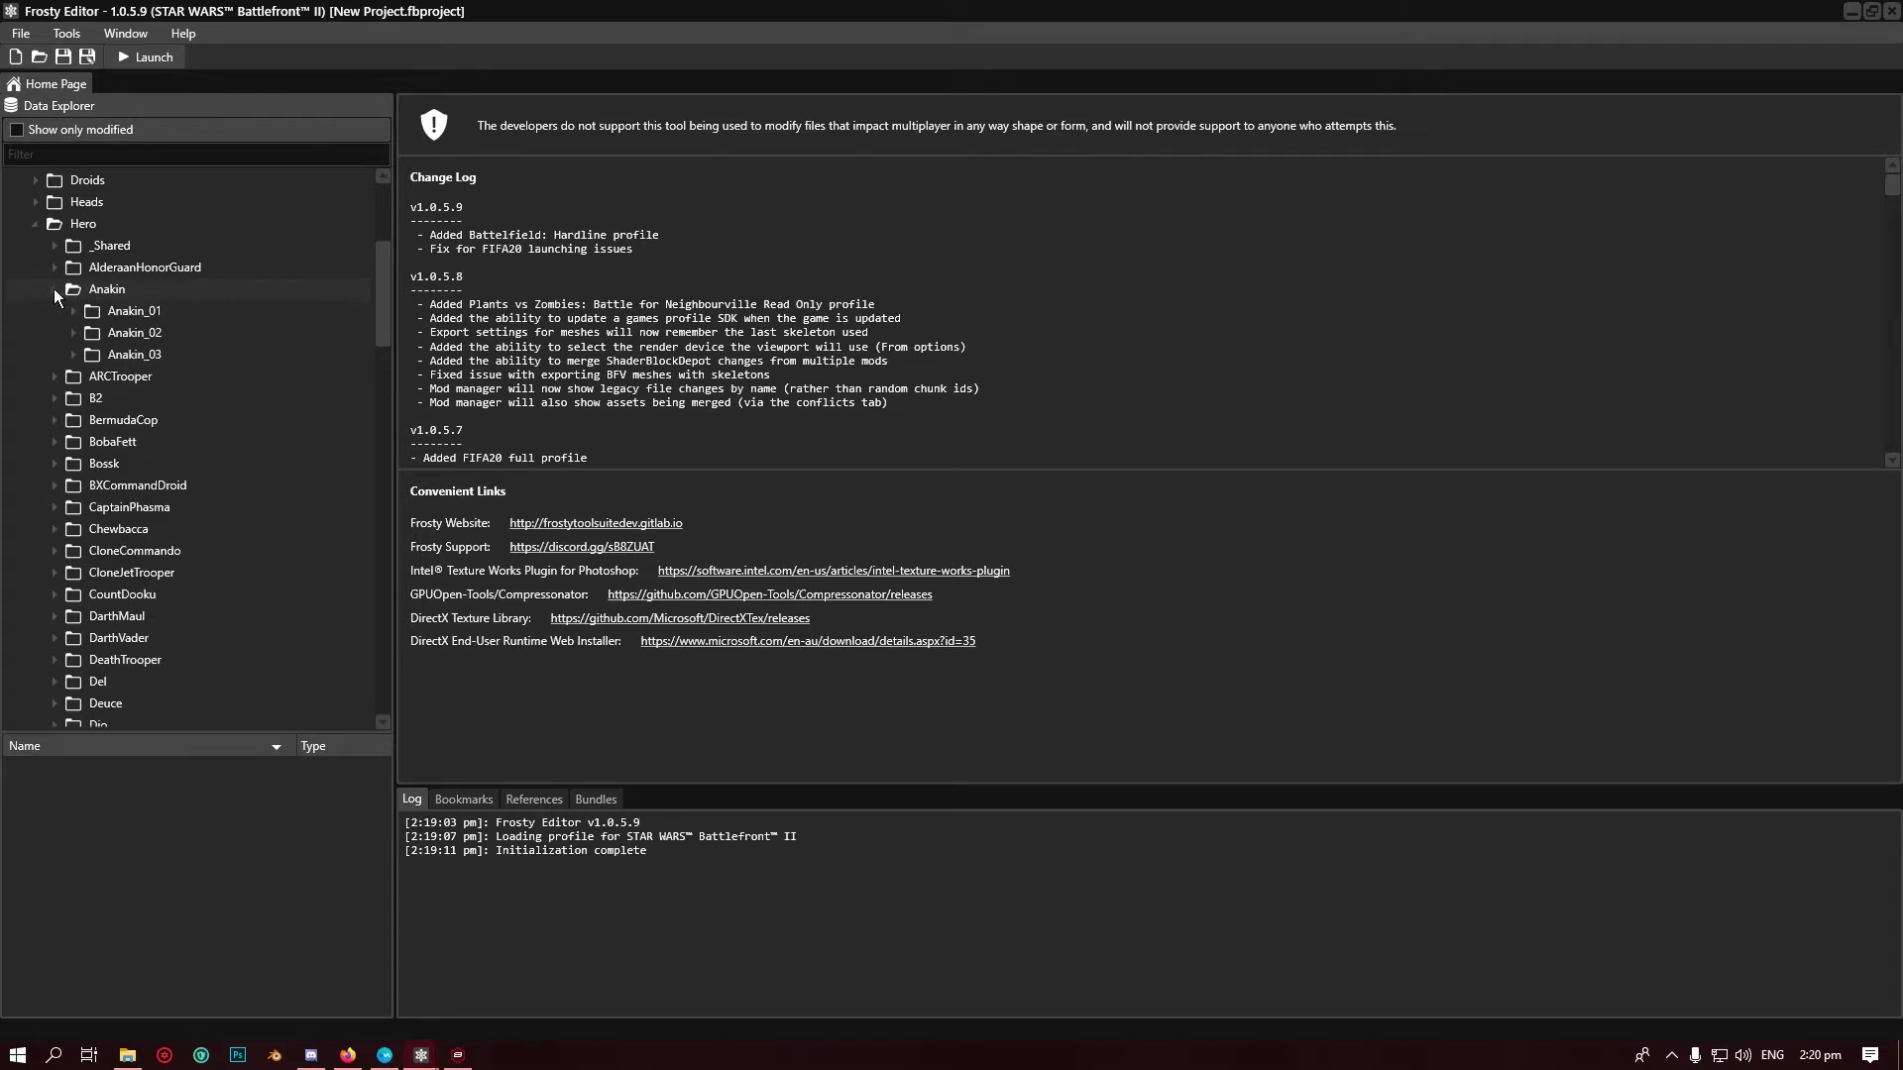
# List the Anakin_01 assets, after briefly checking Anakin_02
pyautogui.click(158, 313)
pyautogui.click(169, 332)
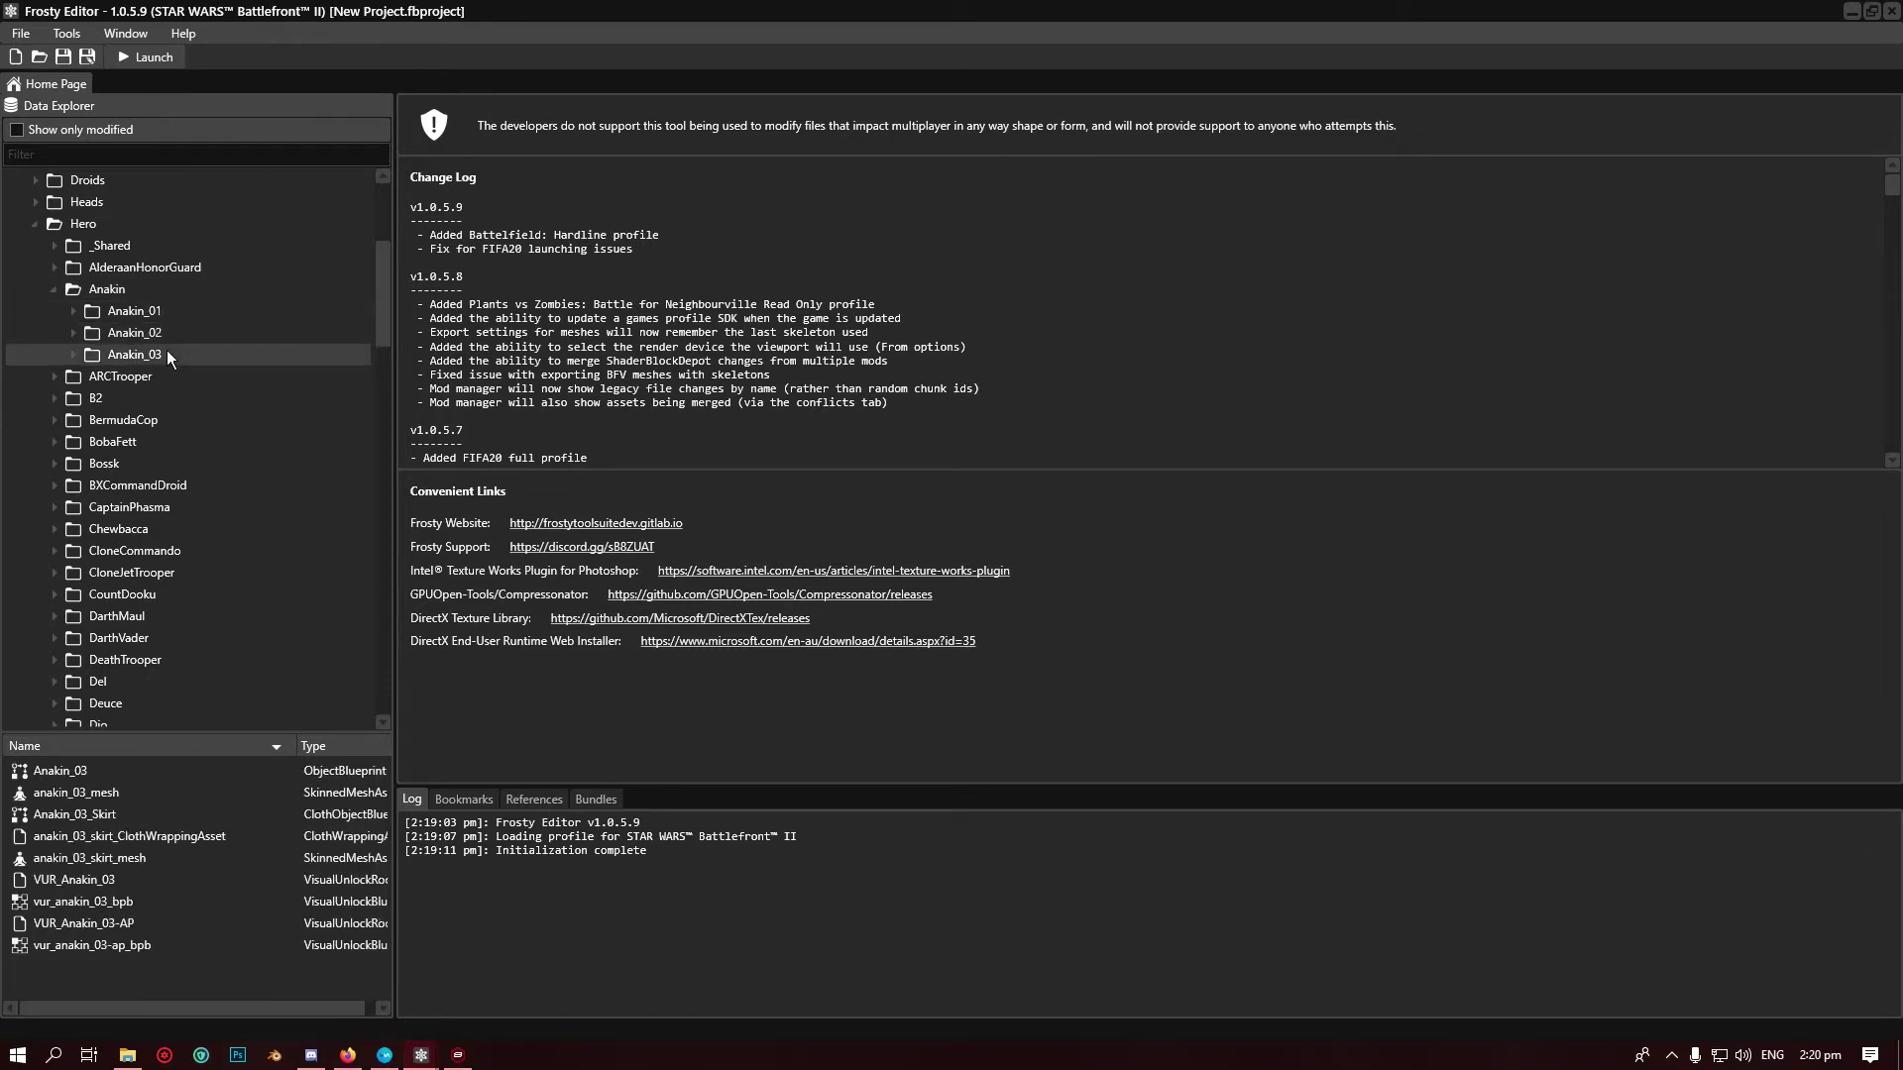
pyautogui.click(167, 312)
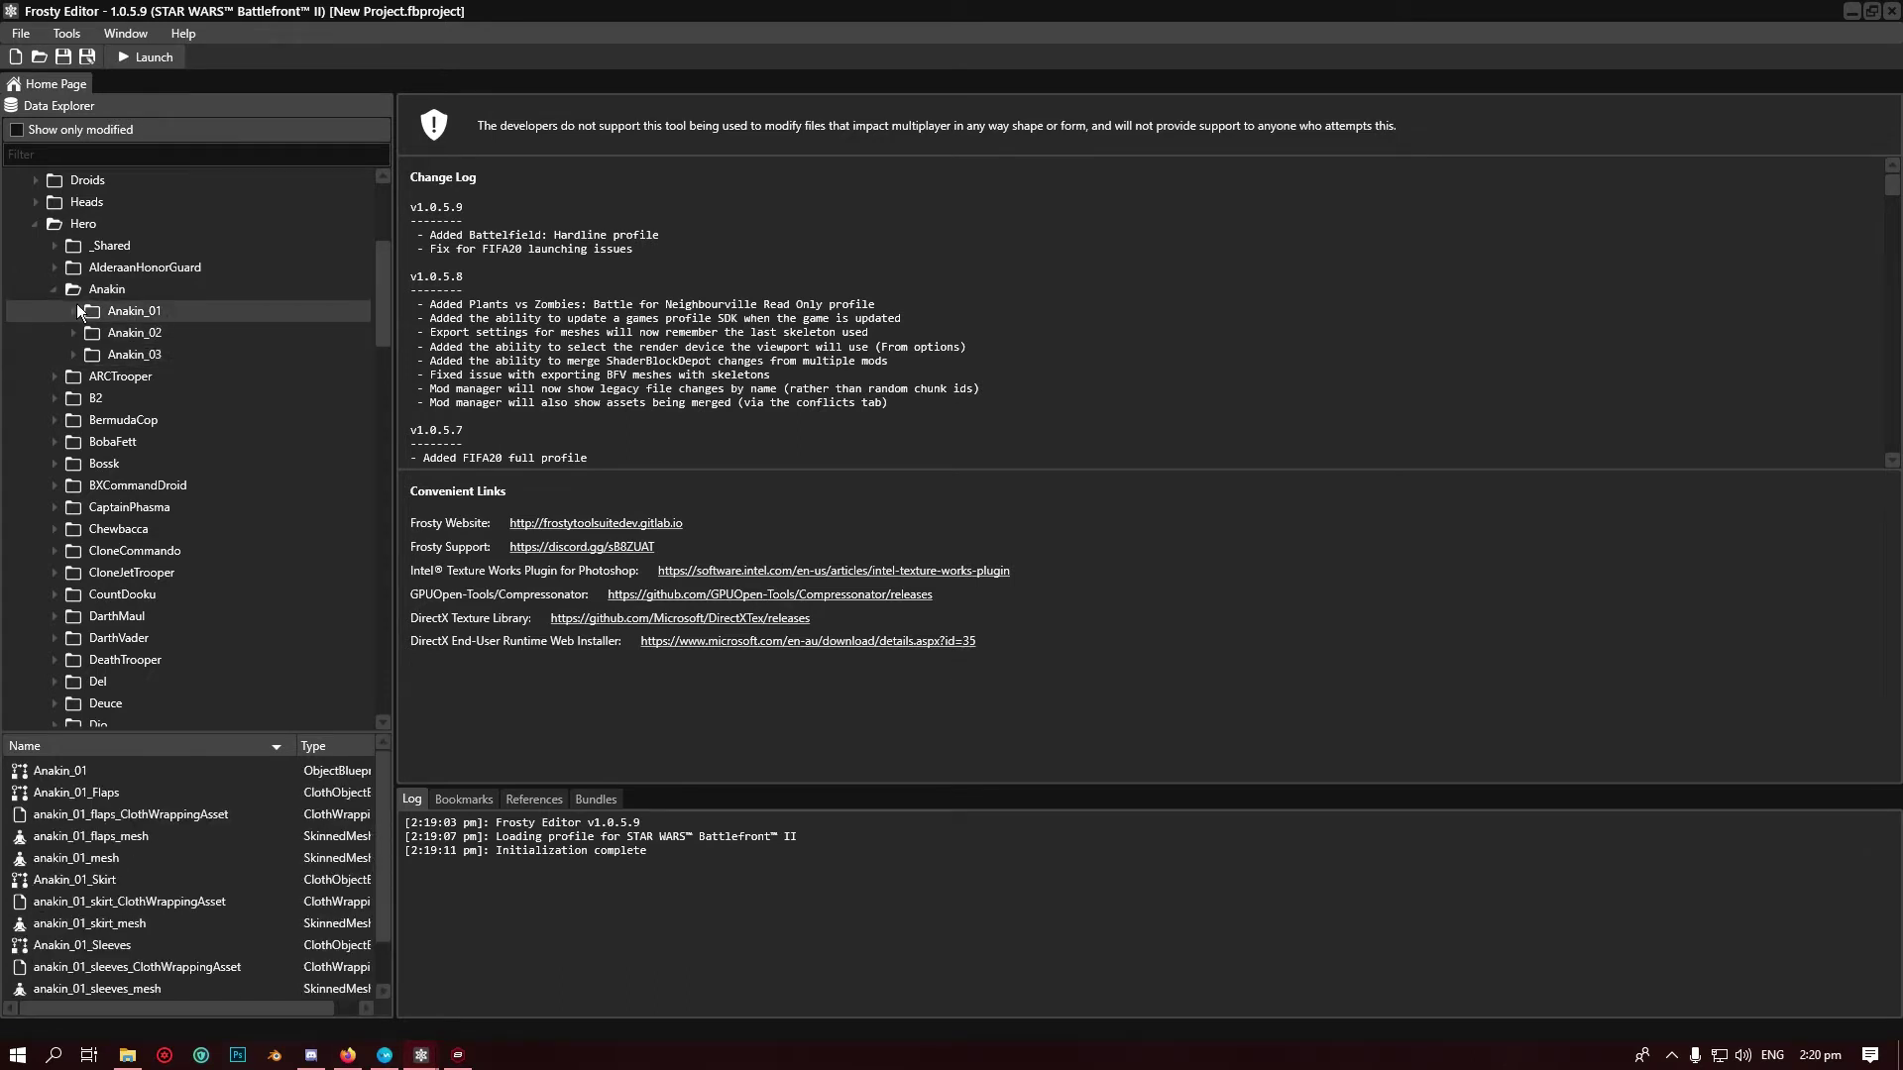
pyautogui.click(74, 311)
pyautogui.click(69, 311)
pyautogui.scroll(-1, 174, 941)
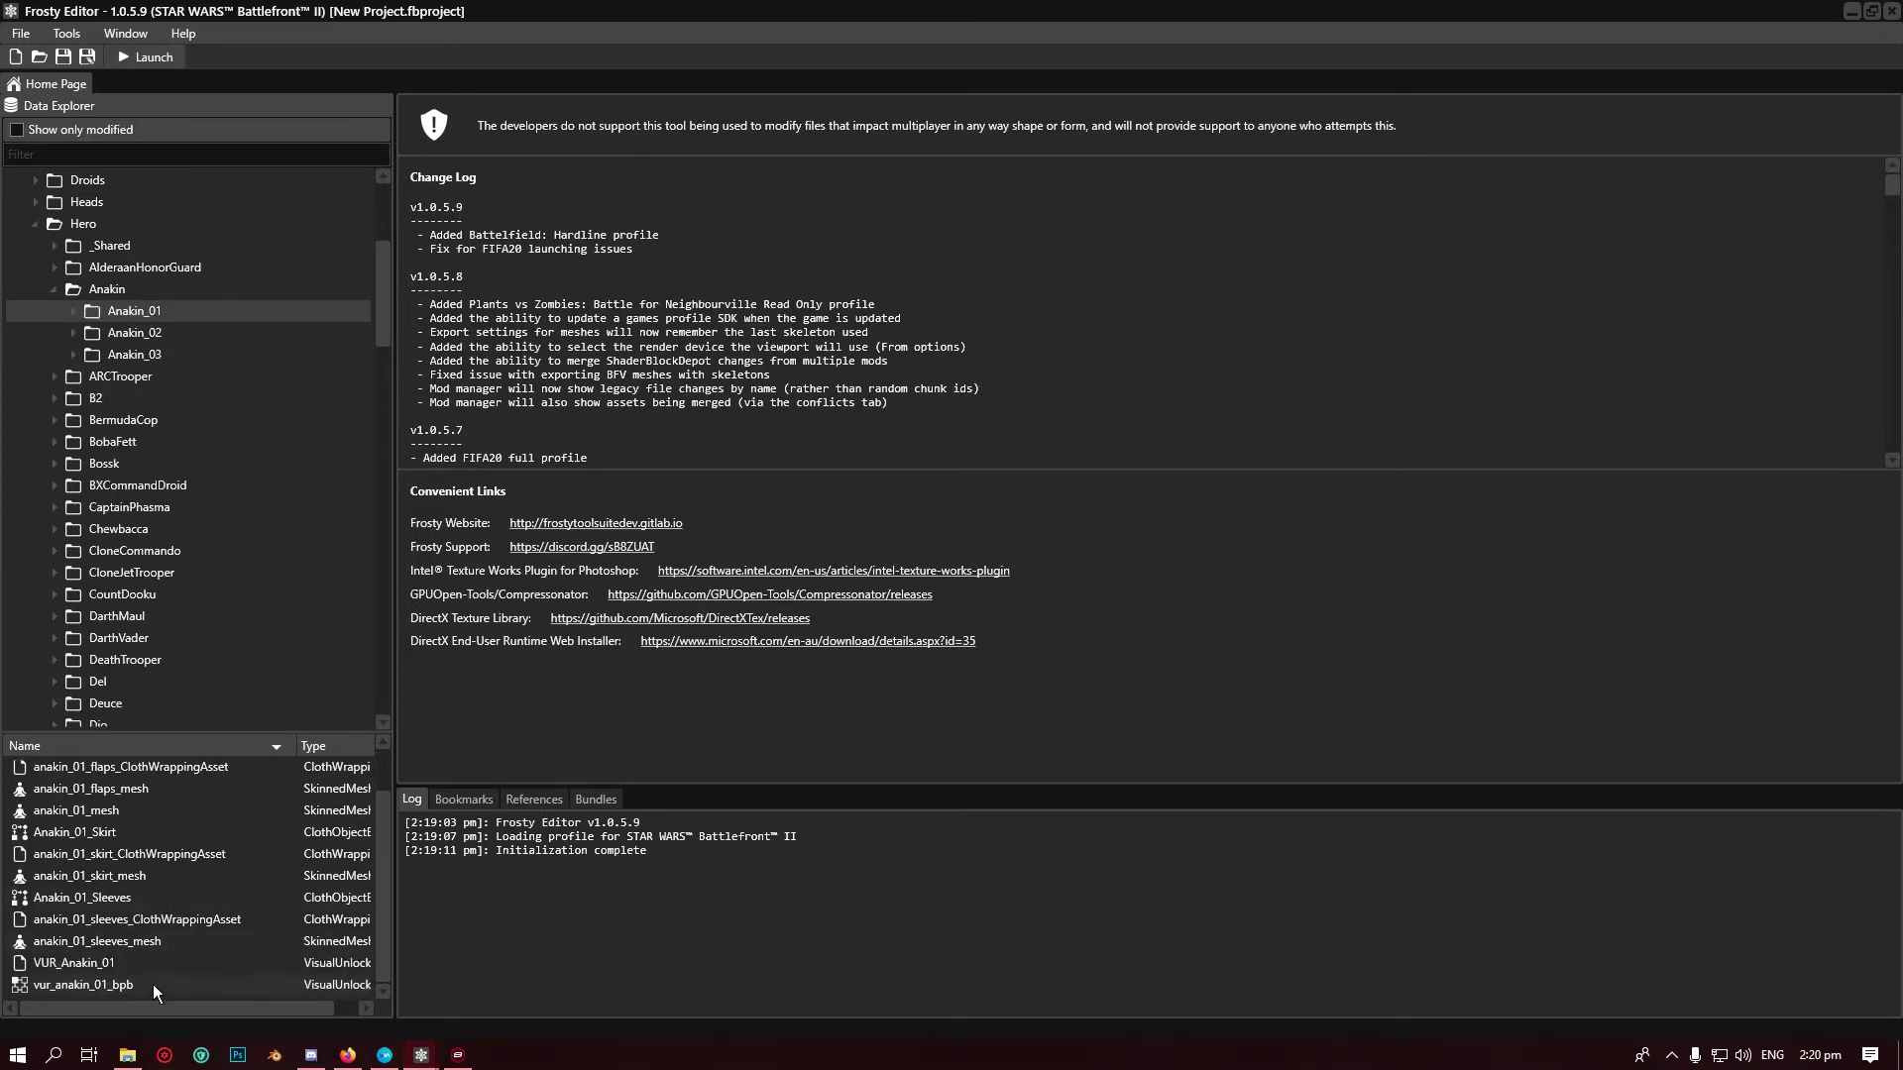
# Open vur_anakin_01_bpb, VUR_Anakin_01 and ObiWan_01's vur_obiwan_01_bpb in separate tabs
pyautogui.doubleClick(153, 984)
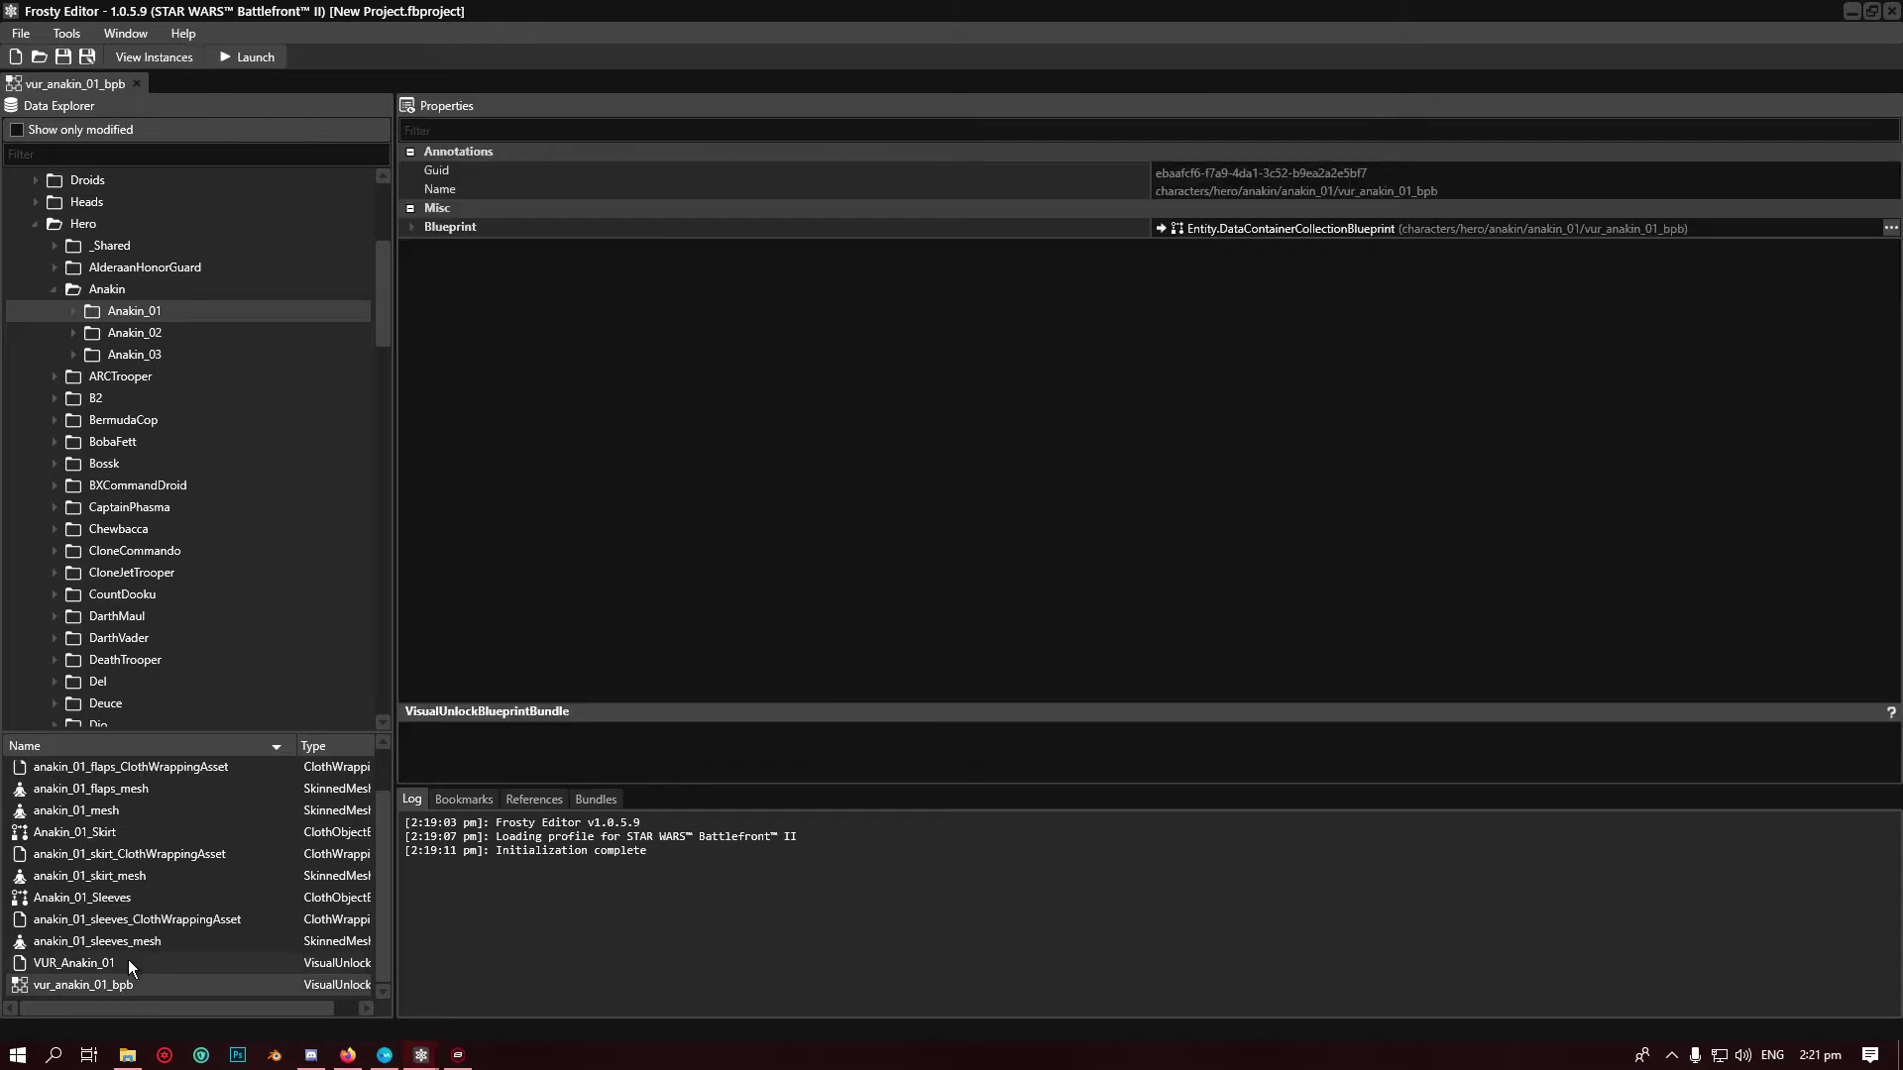
pyautogui.doubleClick(128, 960)
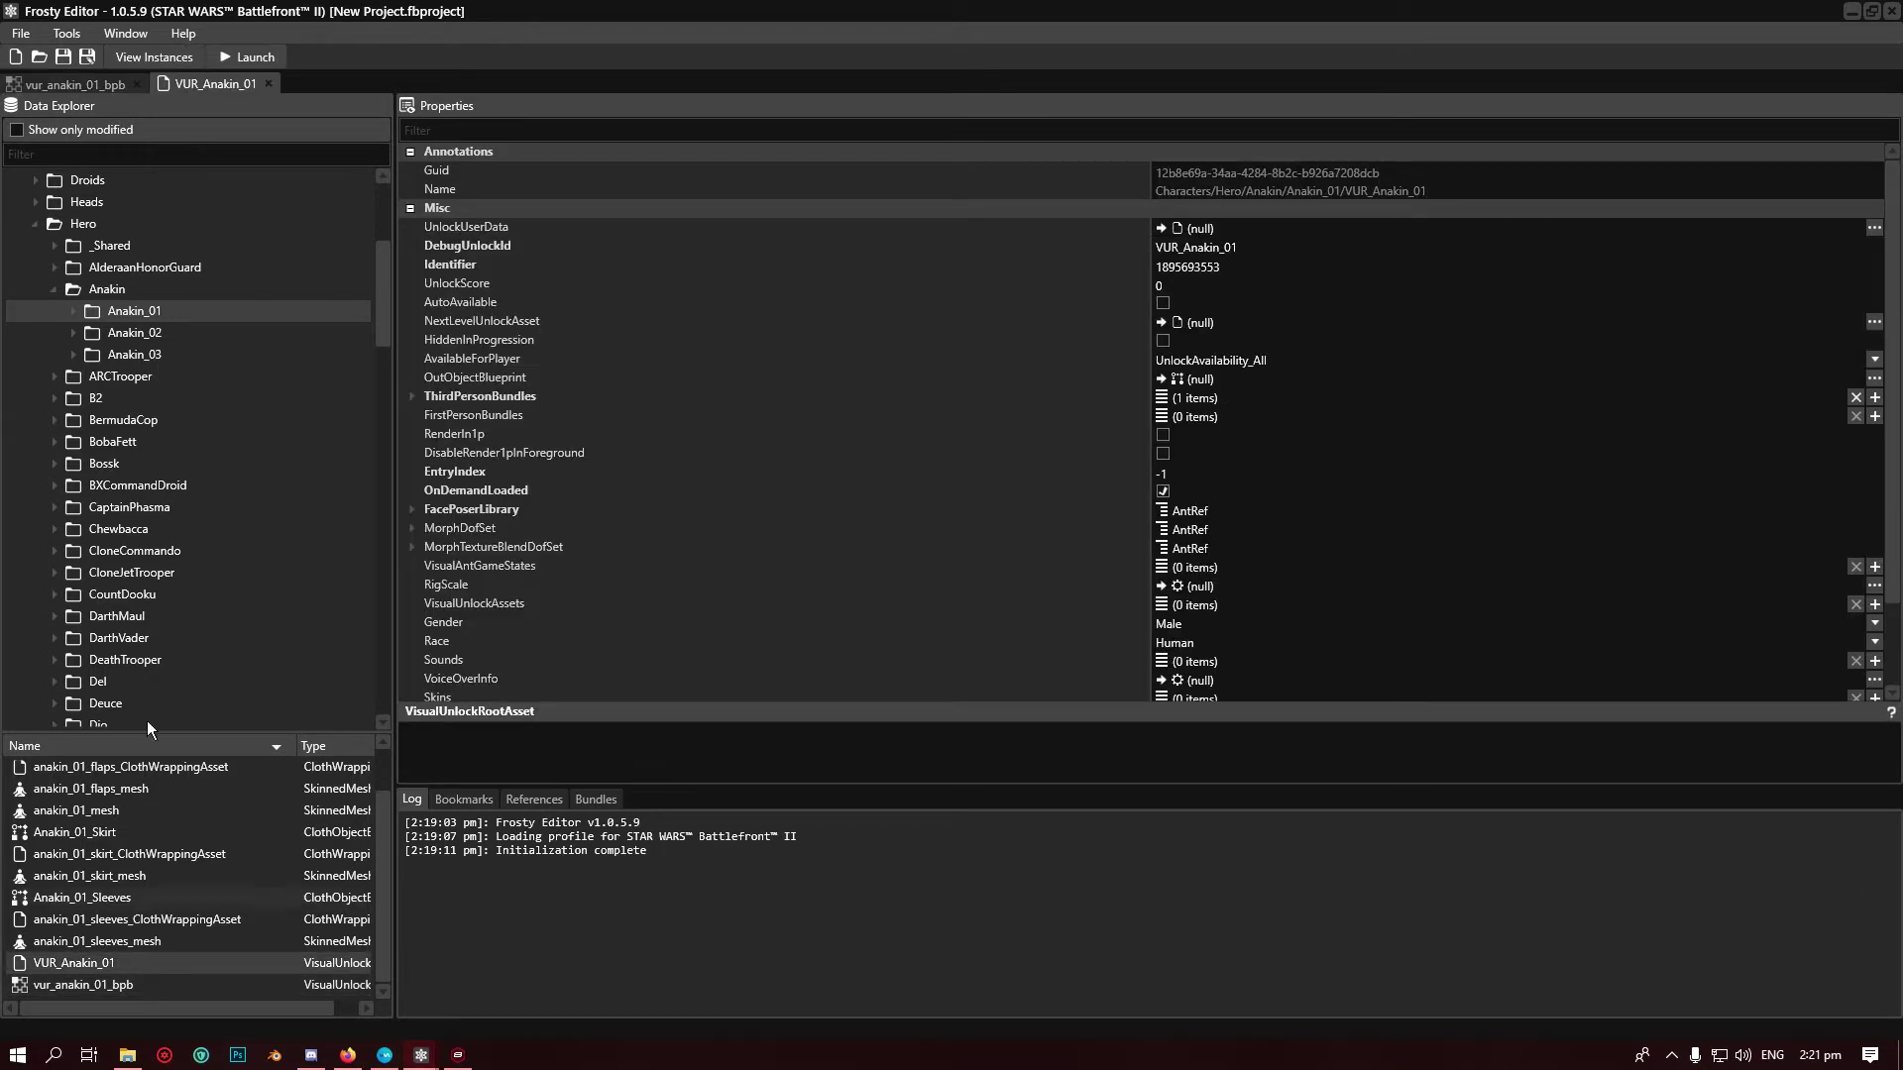
pyautogui.scroll(-6, 124, 457)
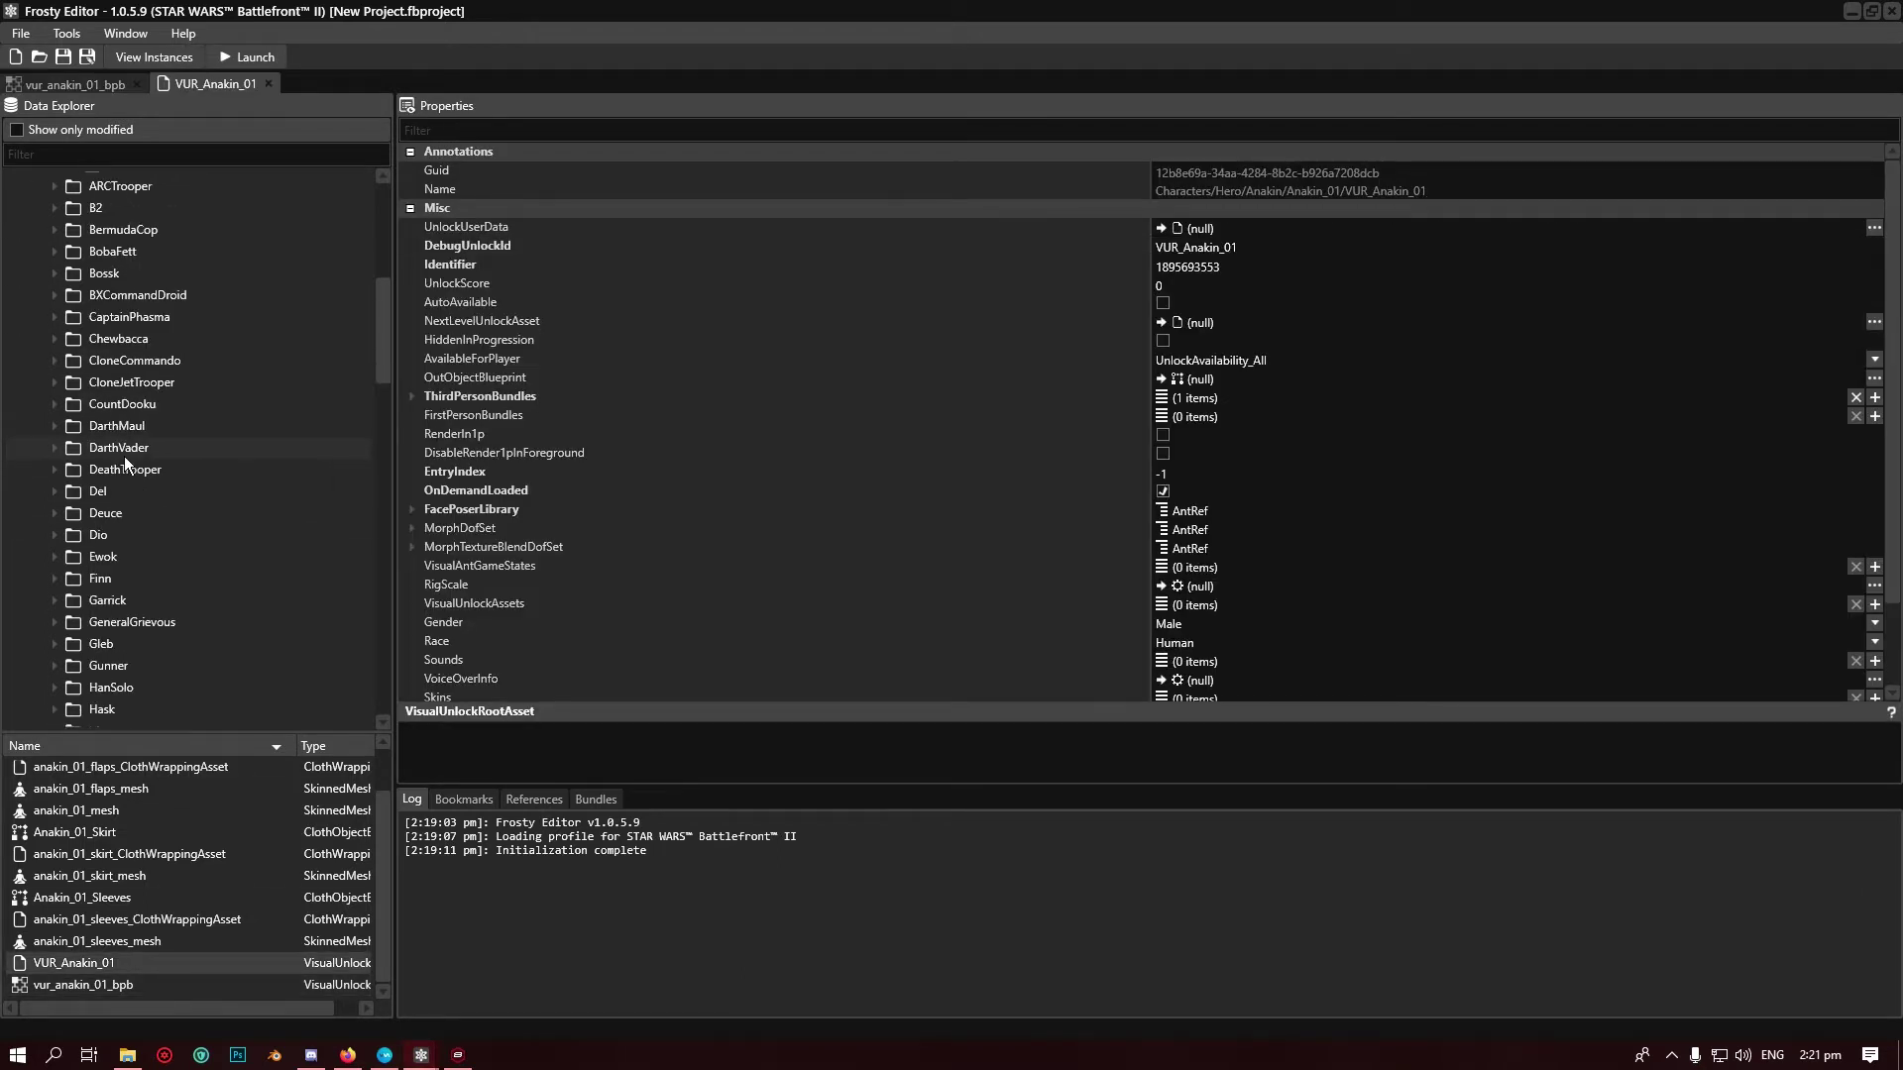
pyautogui.scroll(-1, 125, 462)
pyautogui.scroll(-3, 122, 456)
pyautogui.click(55, 521)
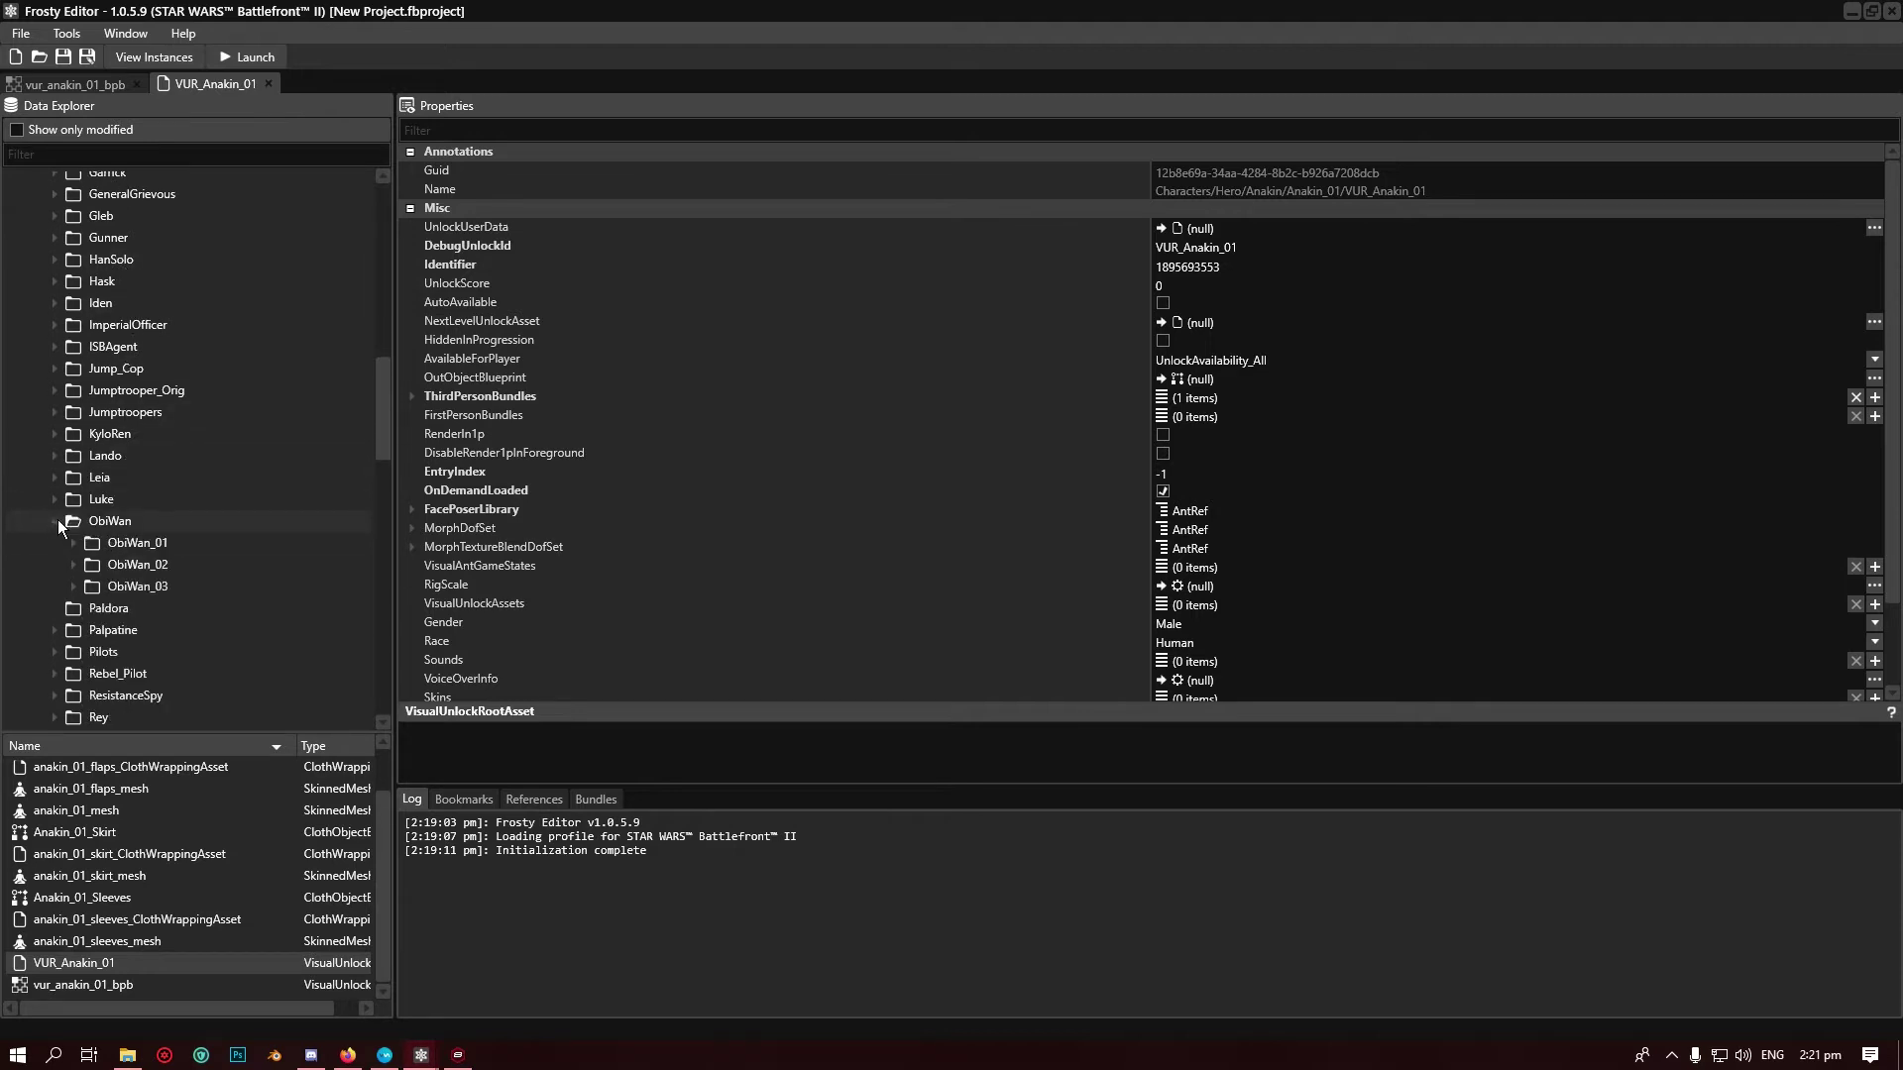
pyautogui.click(129, 543)
pyautogui.scroll(-2, 178, 919)
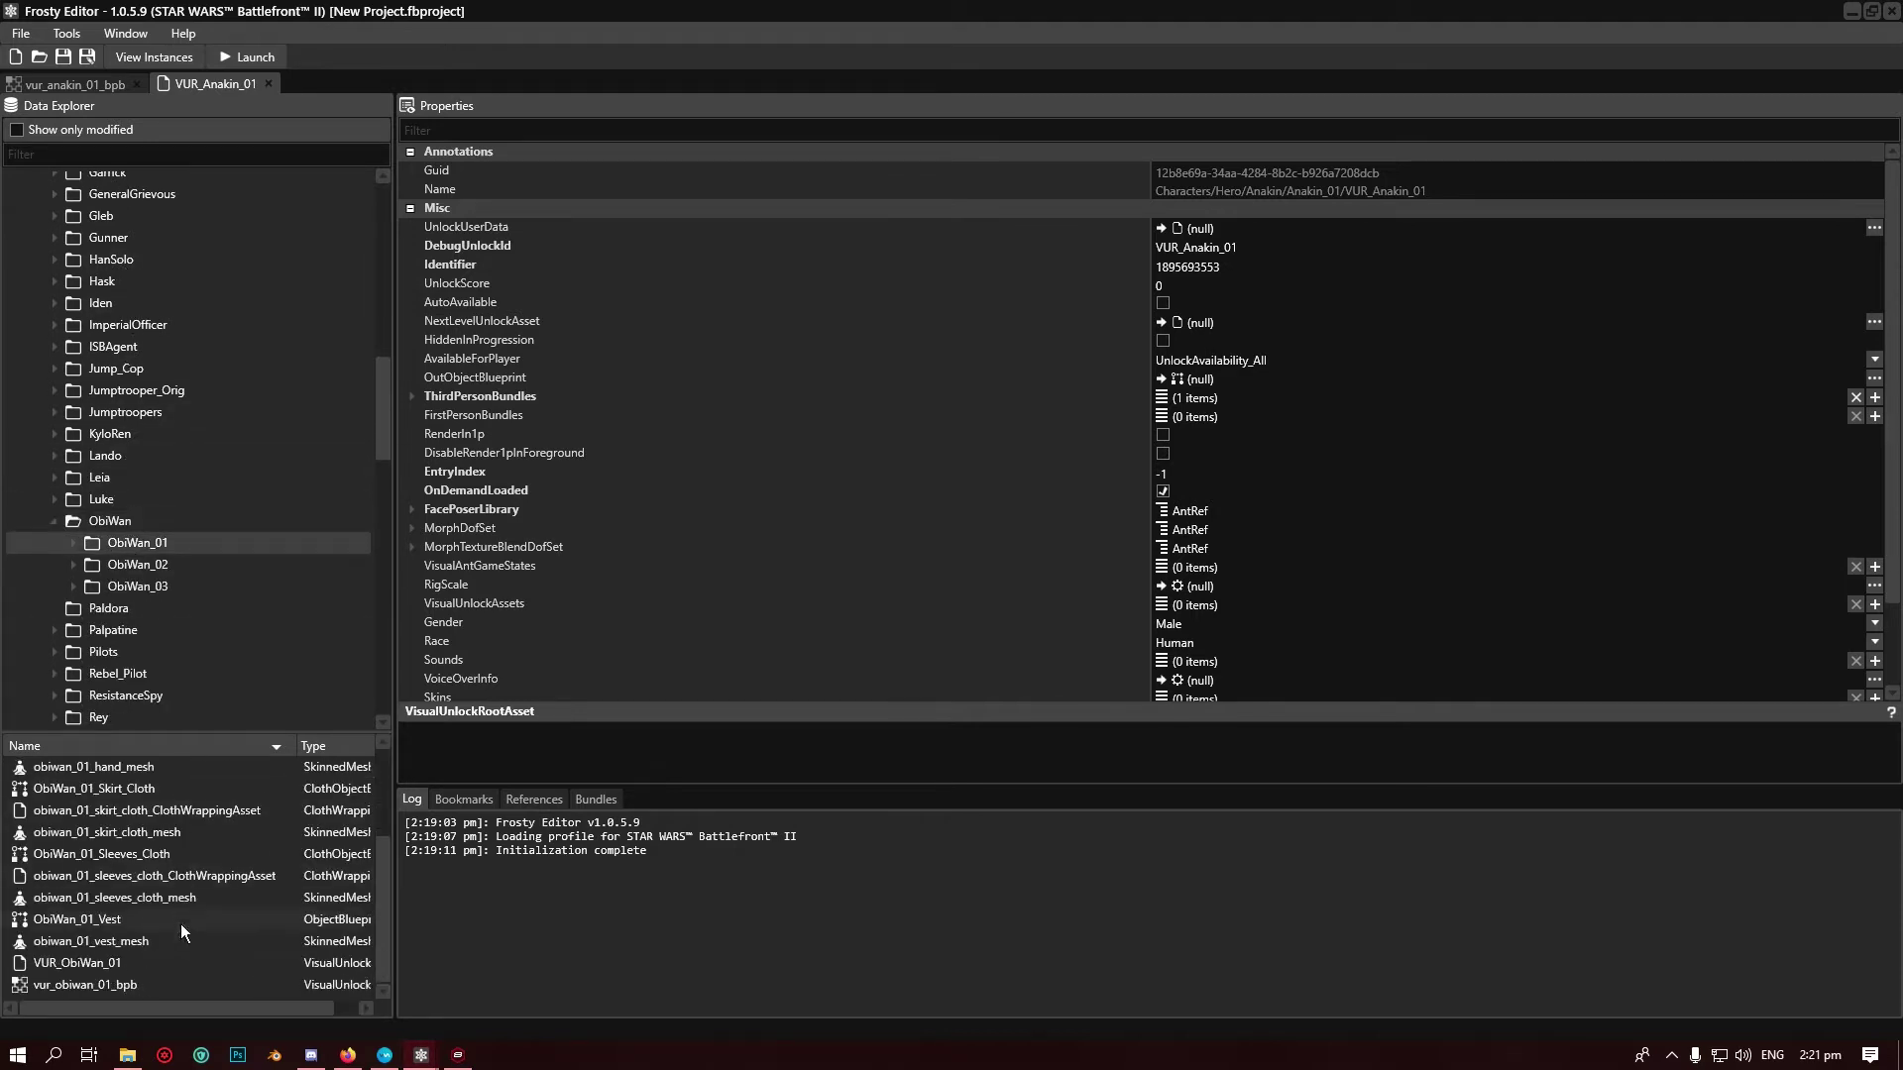
pyautogui.doubleClick(168, 984)
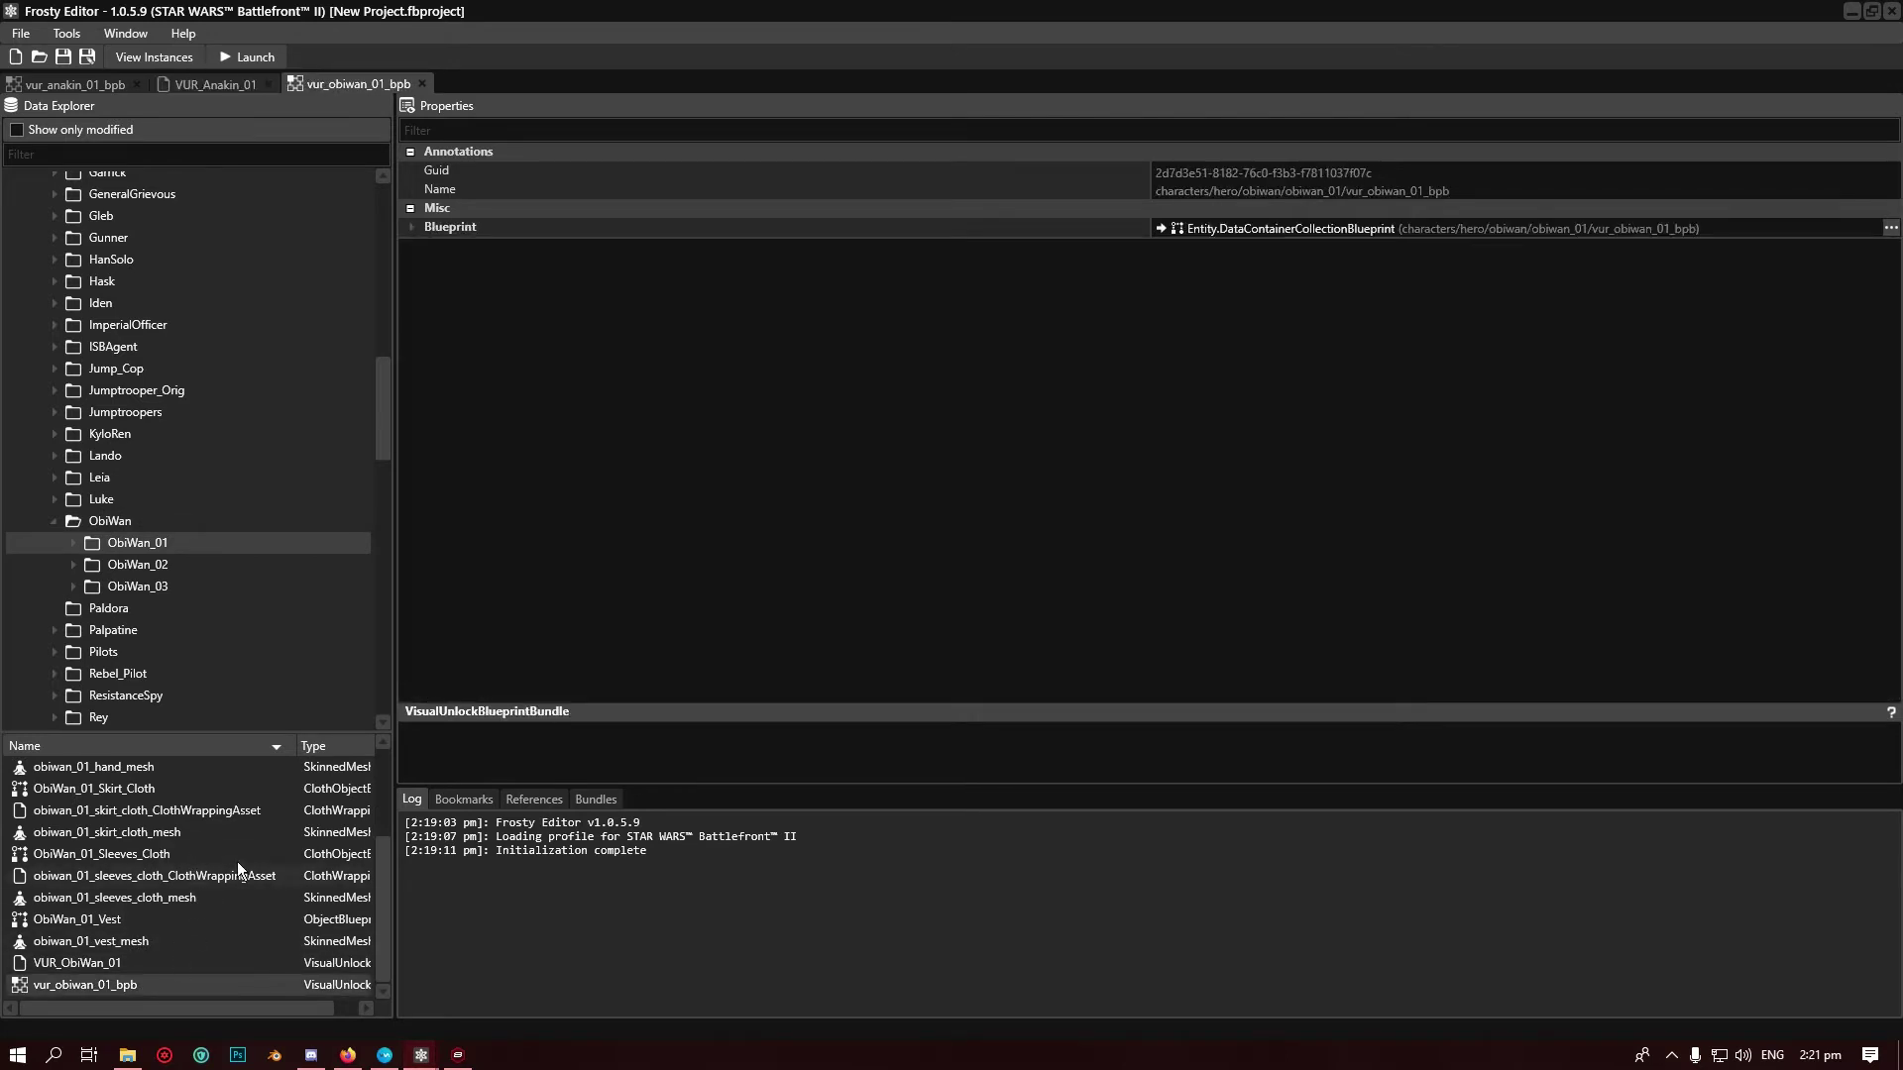
# Delete DataContainers entry [6], Hair_Anakin_01, from vur_anakin_01_bpb's Blueprint
pyautogui.click(109, 86)
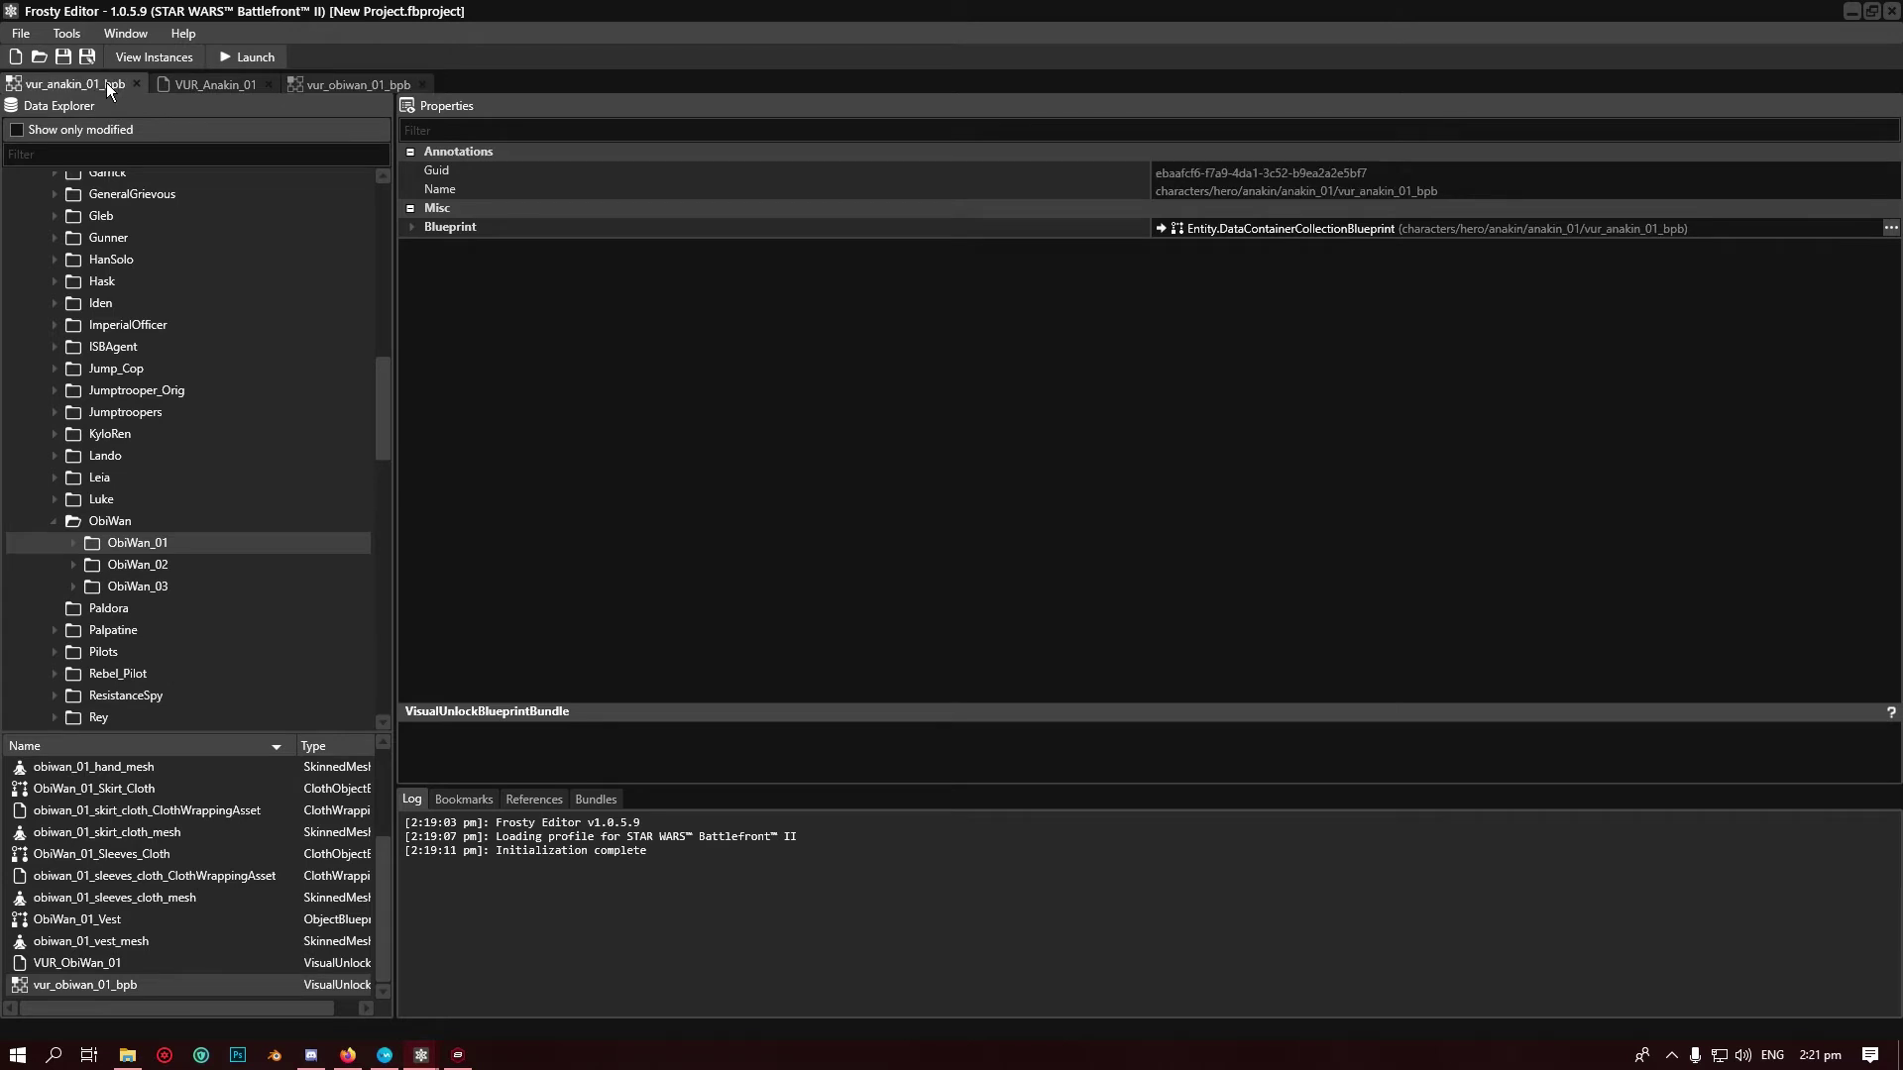
pyautogui.click(412, 227)
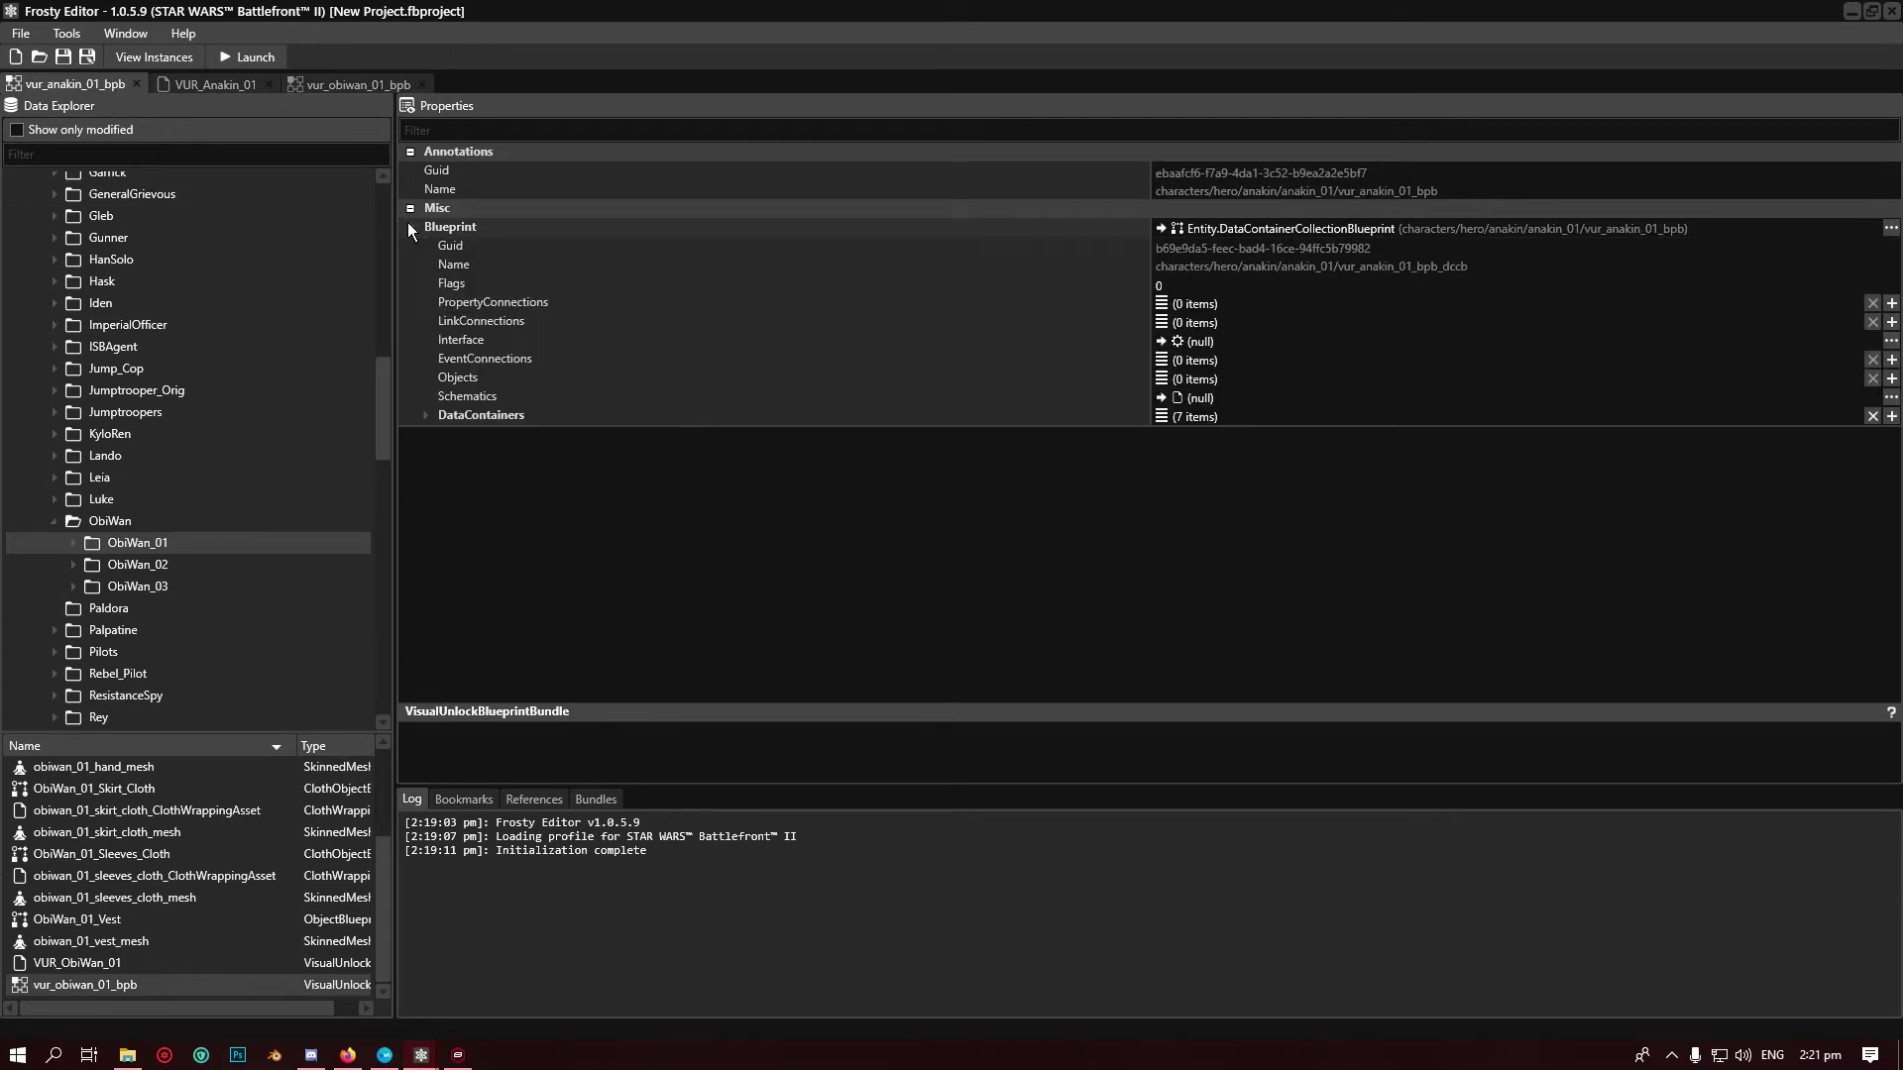
pyautogui.click(424, 415)
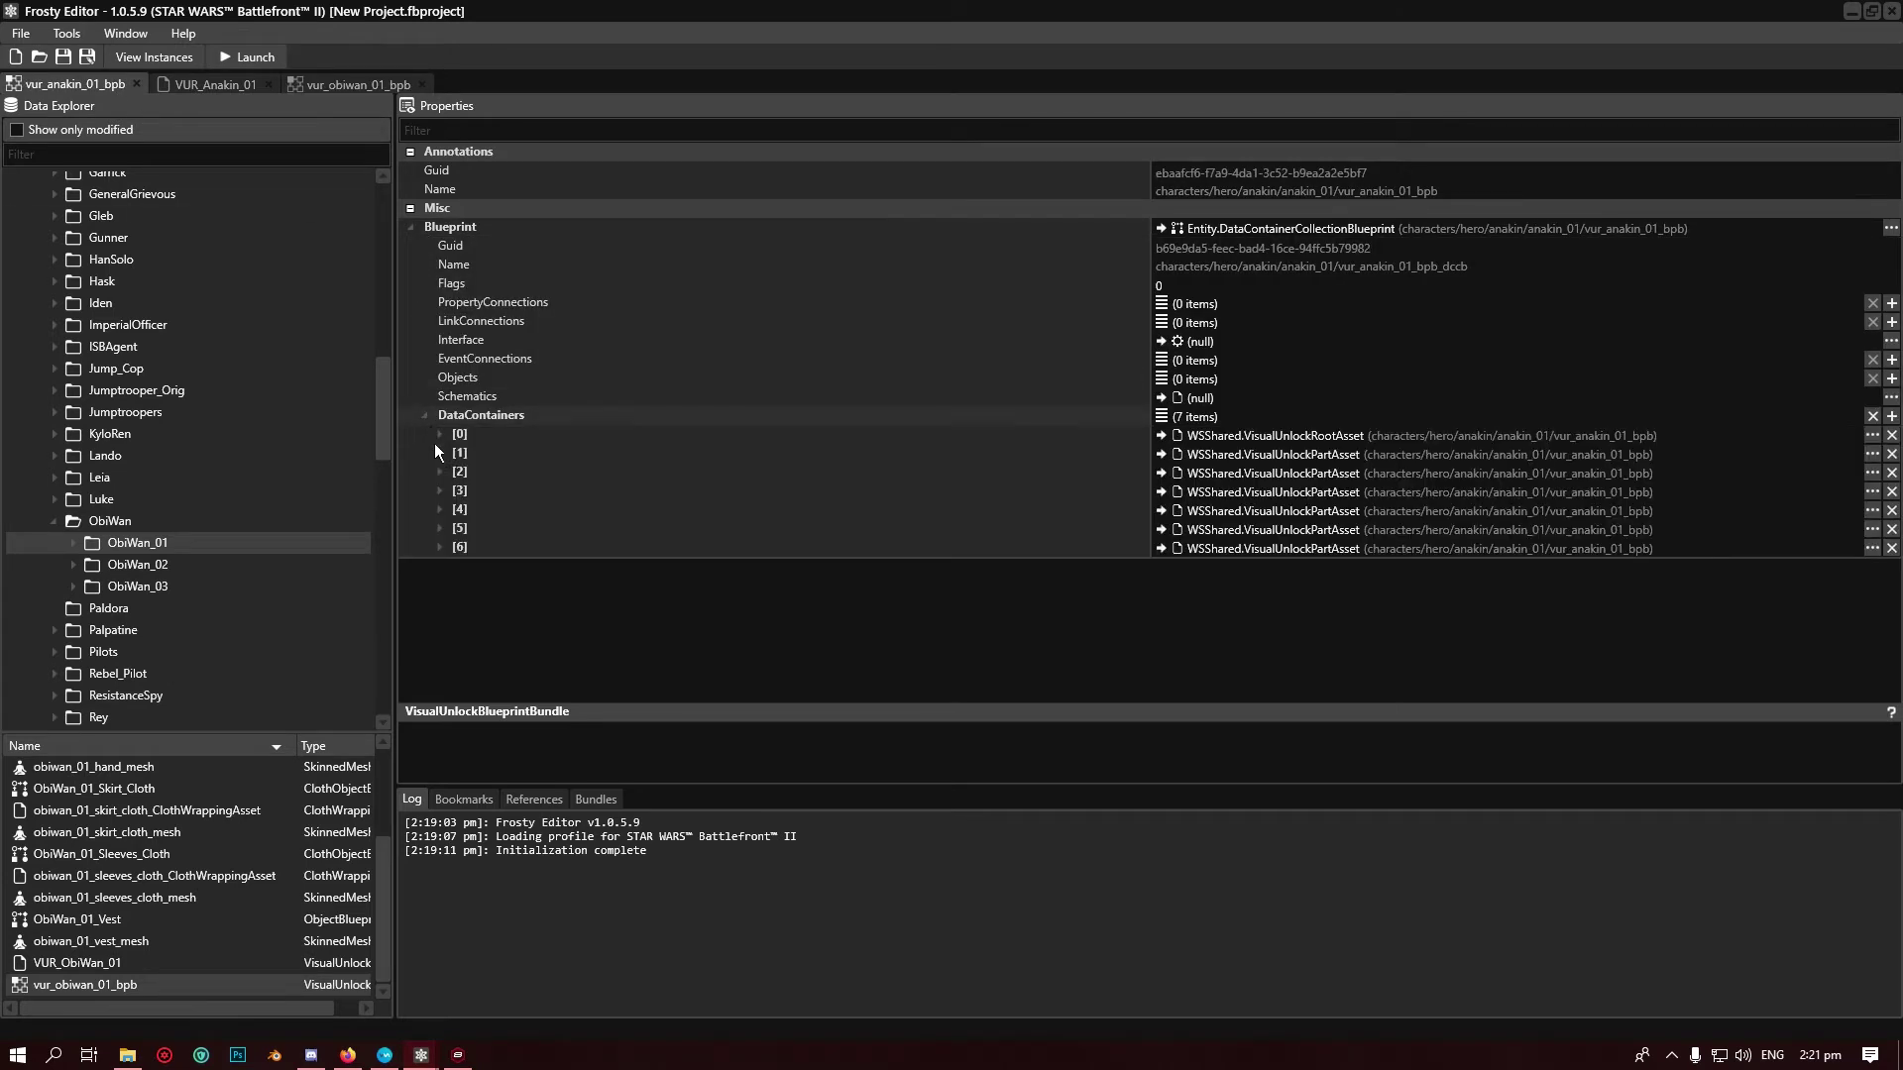
pyautogui.click(442, 544)
pyautogui.scroll(-4, 450, 497)
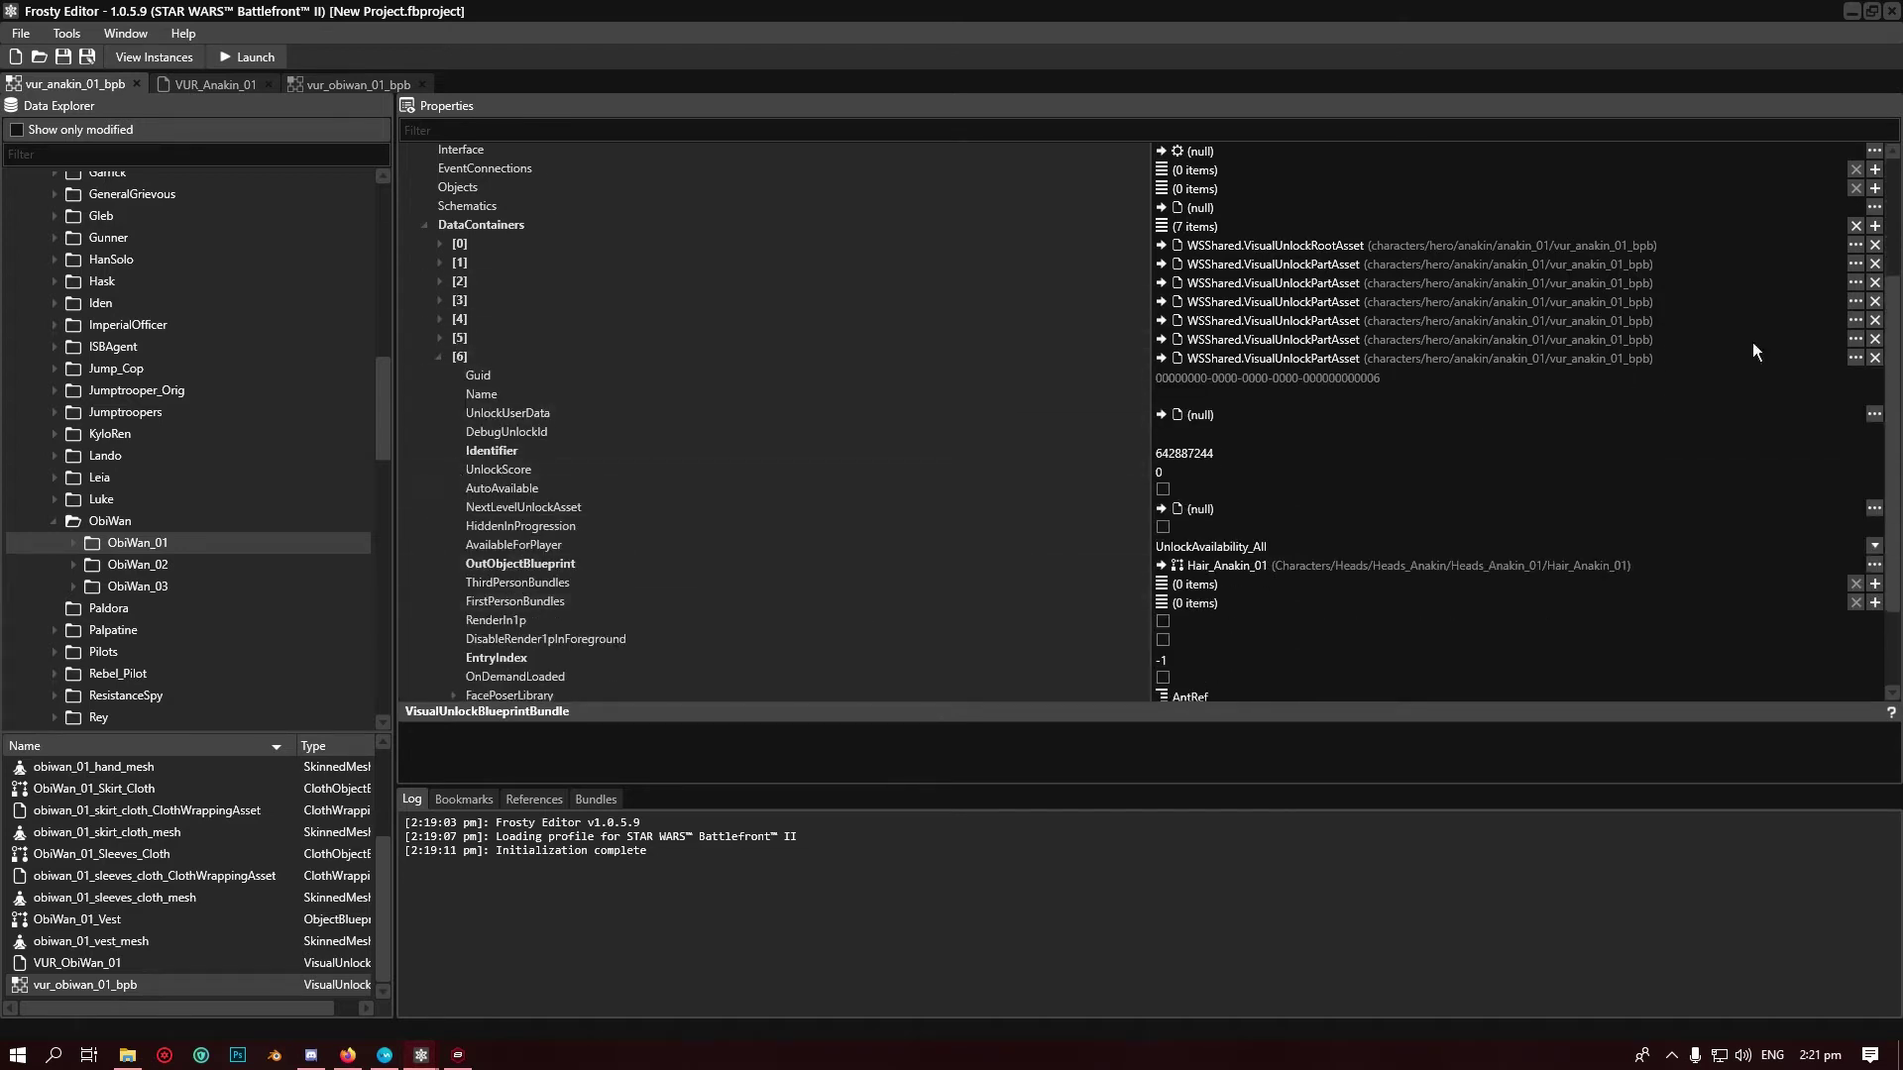
pyautogui.click(1875, 358)
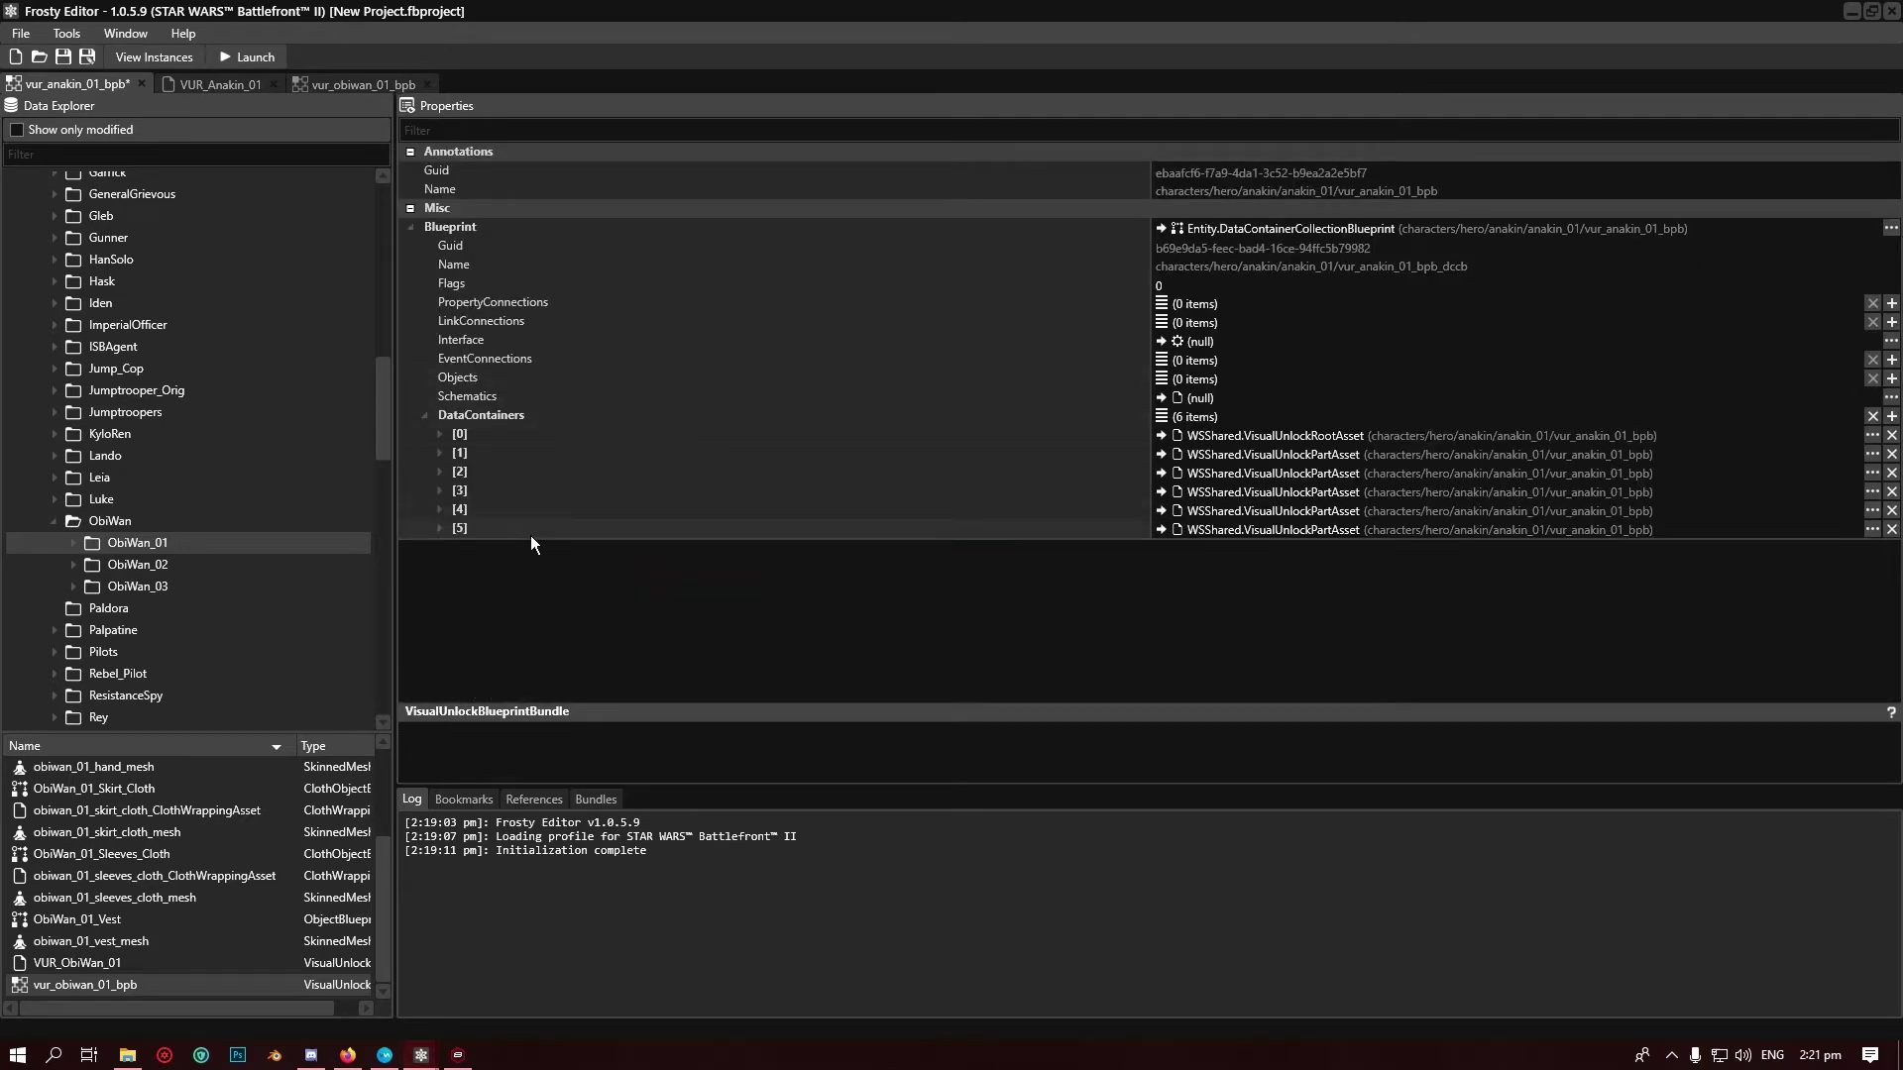
pyautogui.click(449, 527)
pyautogui.scroll(-4, 666, 460)
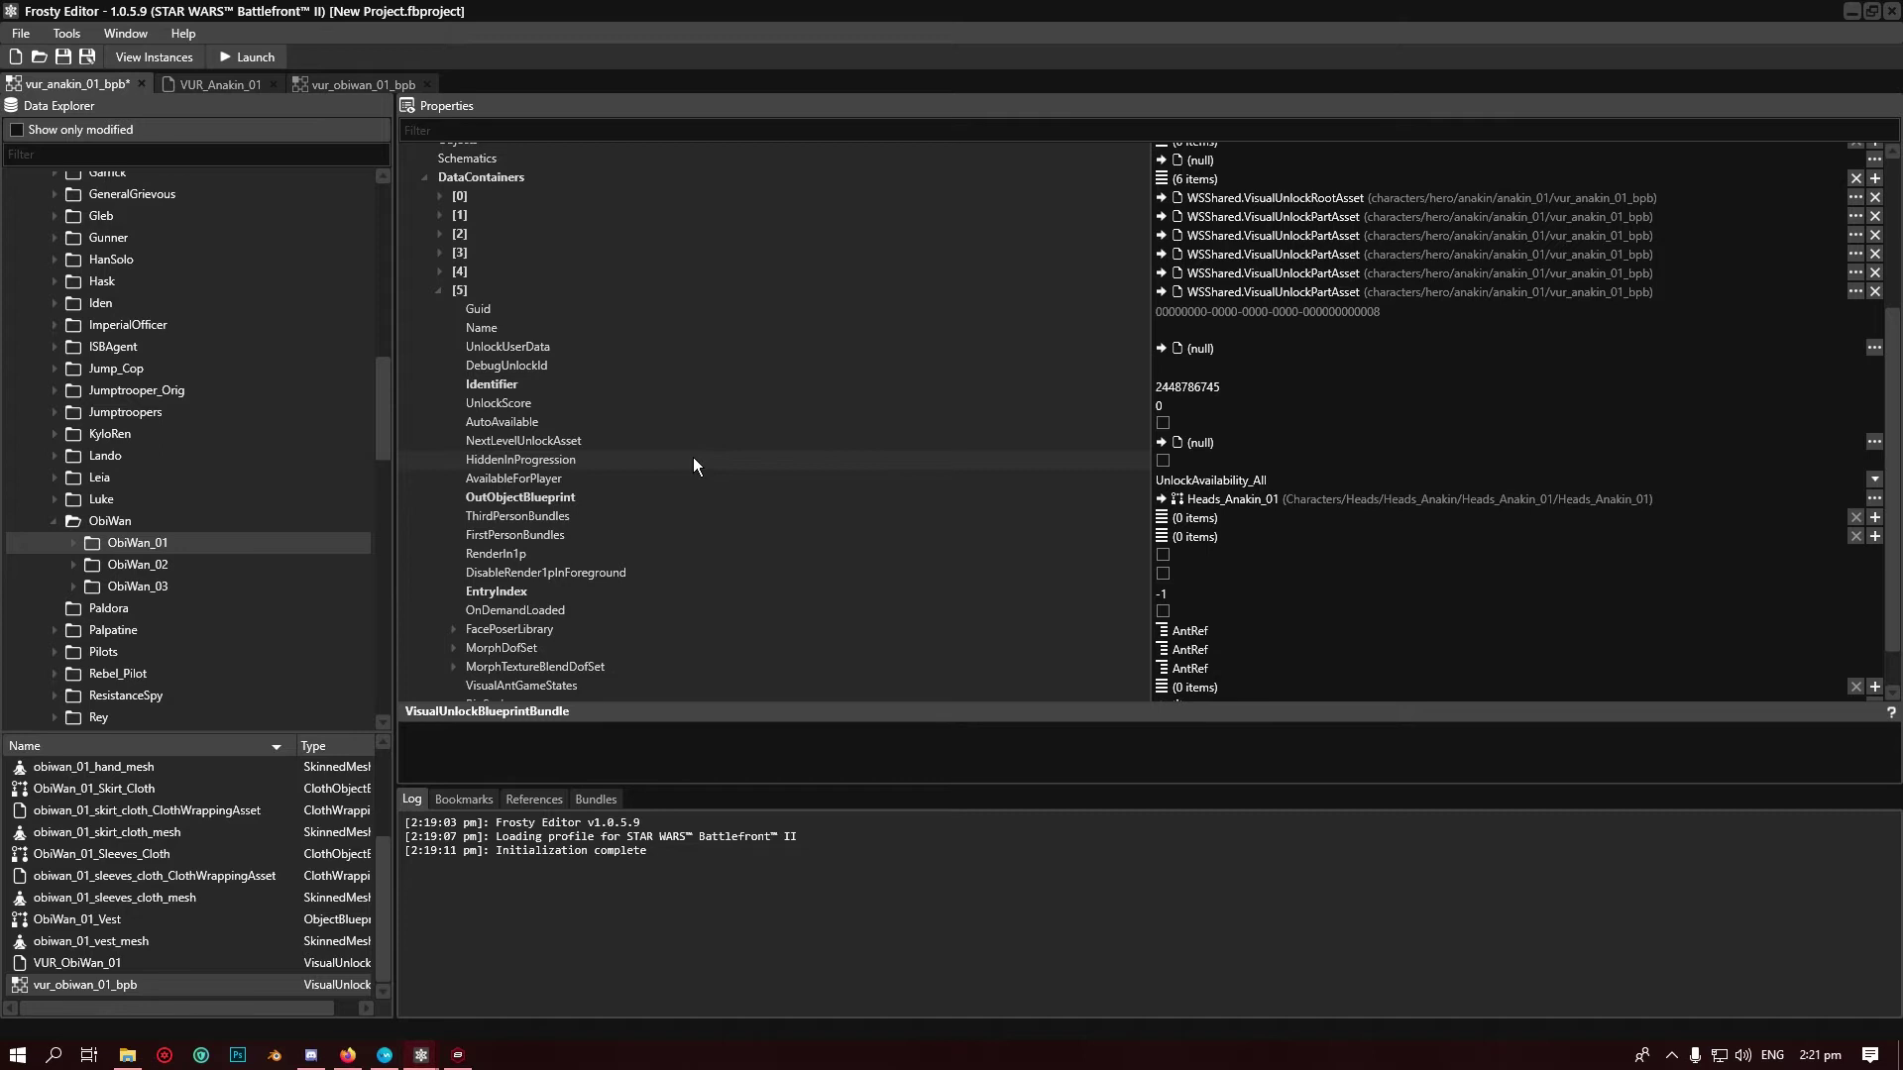
# Inspect vur_obiwan_01_bpb's data containers down to entry [2], which holds the RoTS head
pyautogui.click(348, 83)
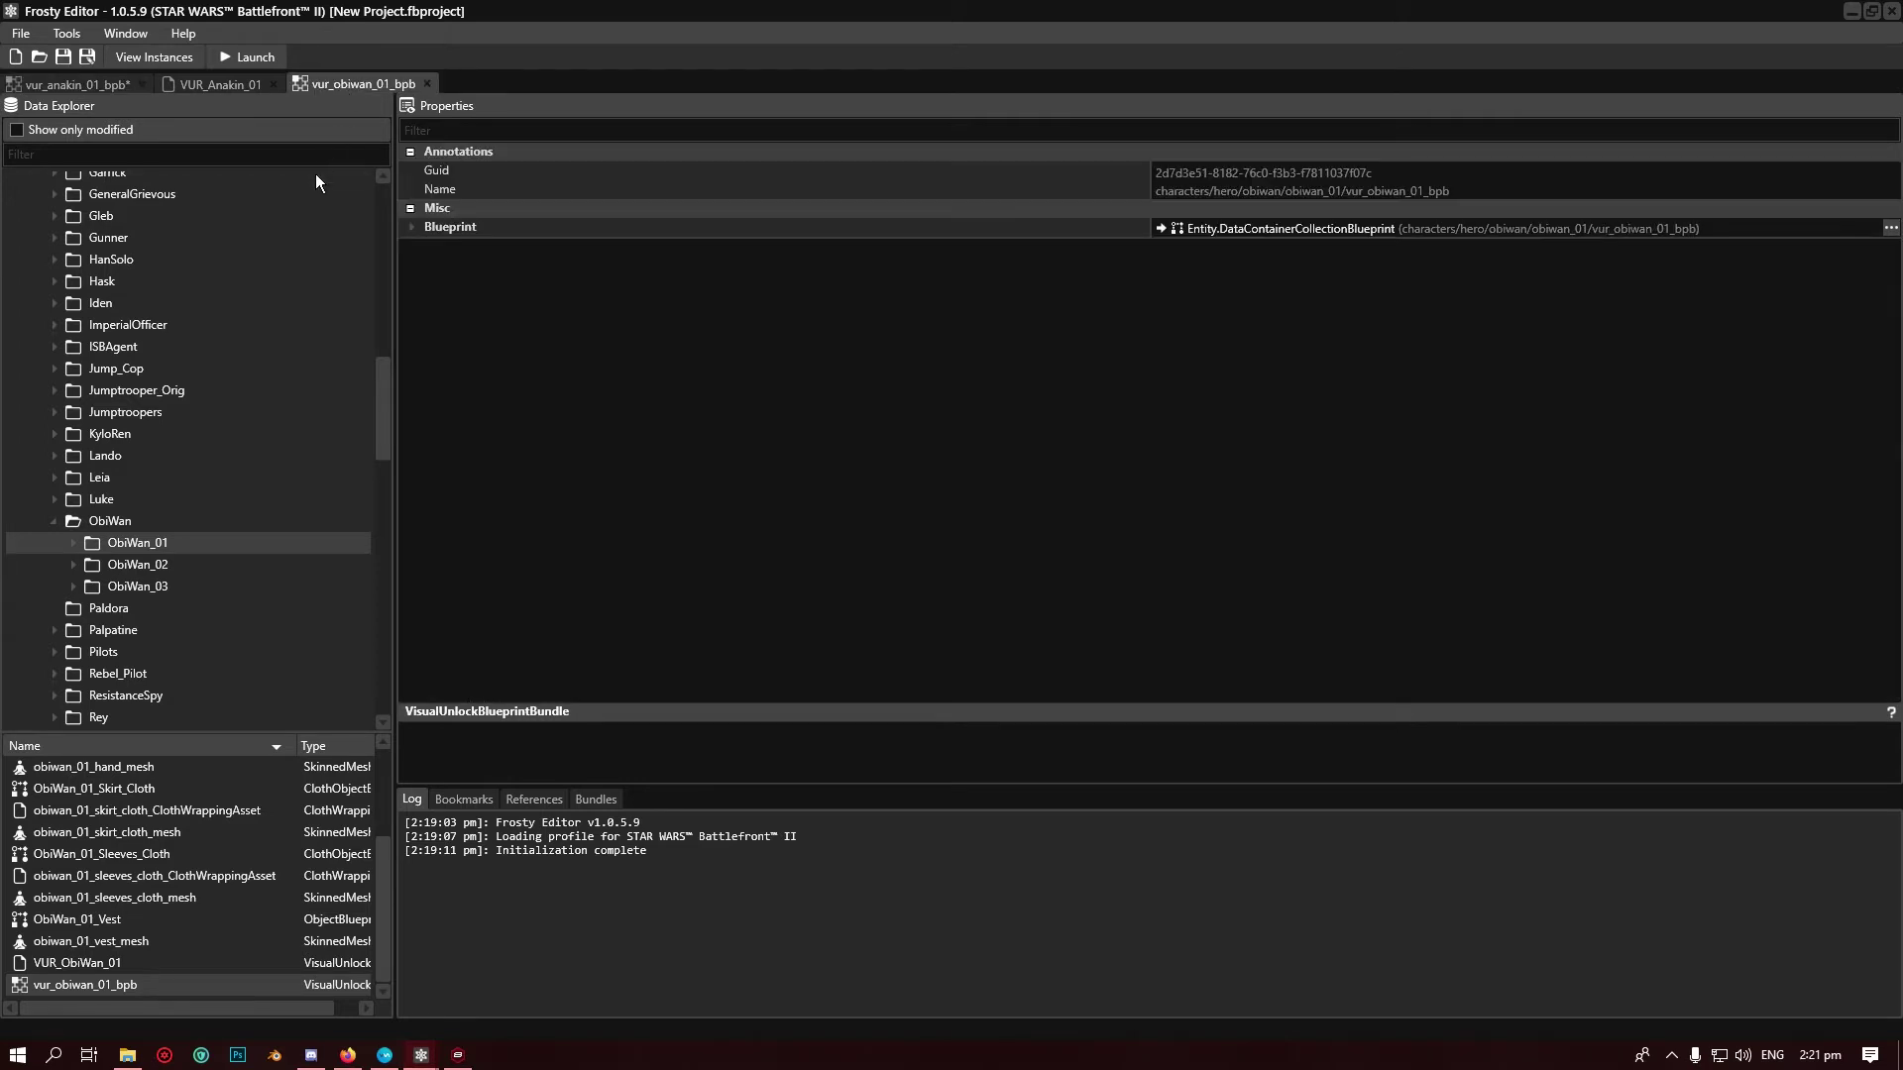
pyautogui.click(412, 227)
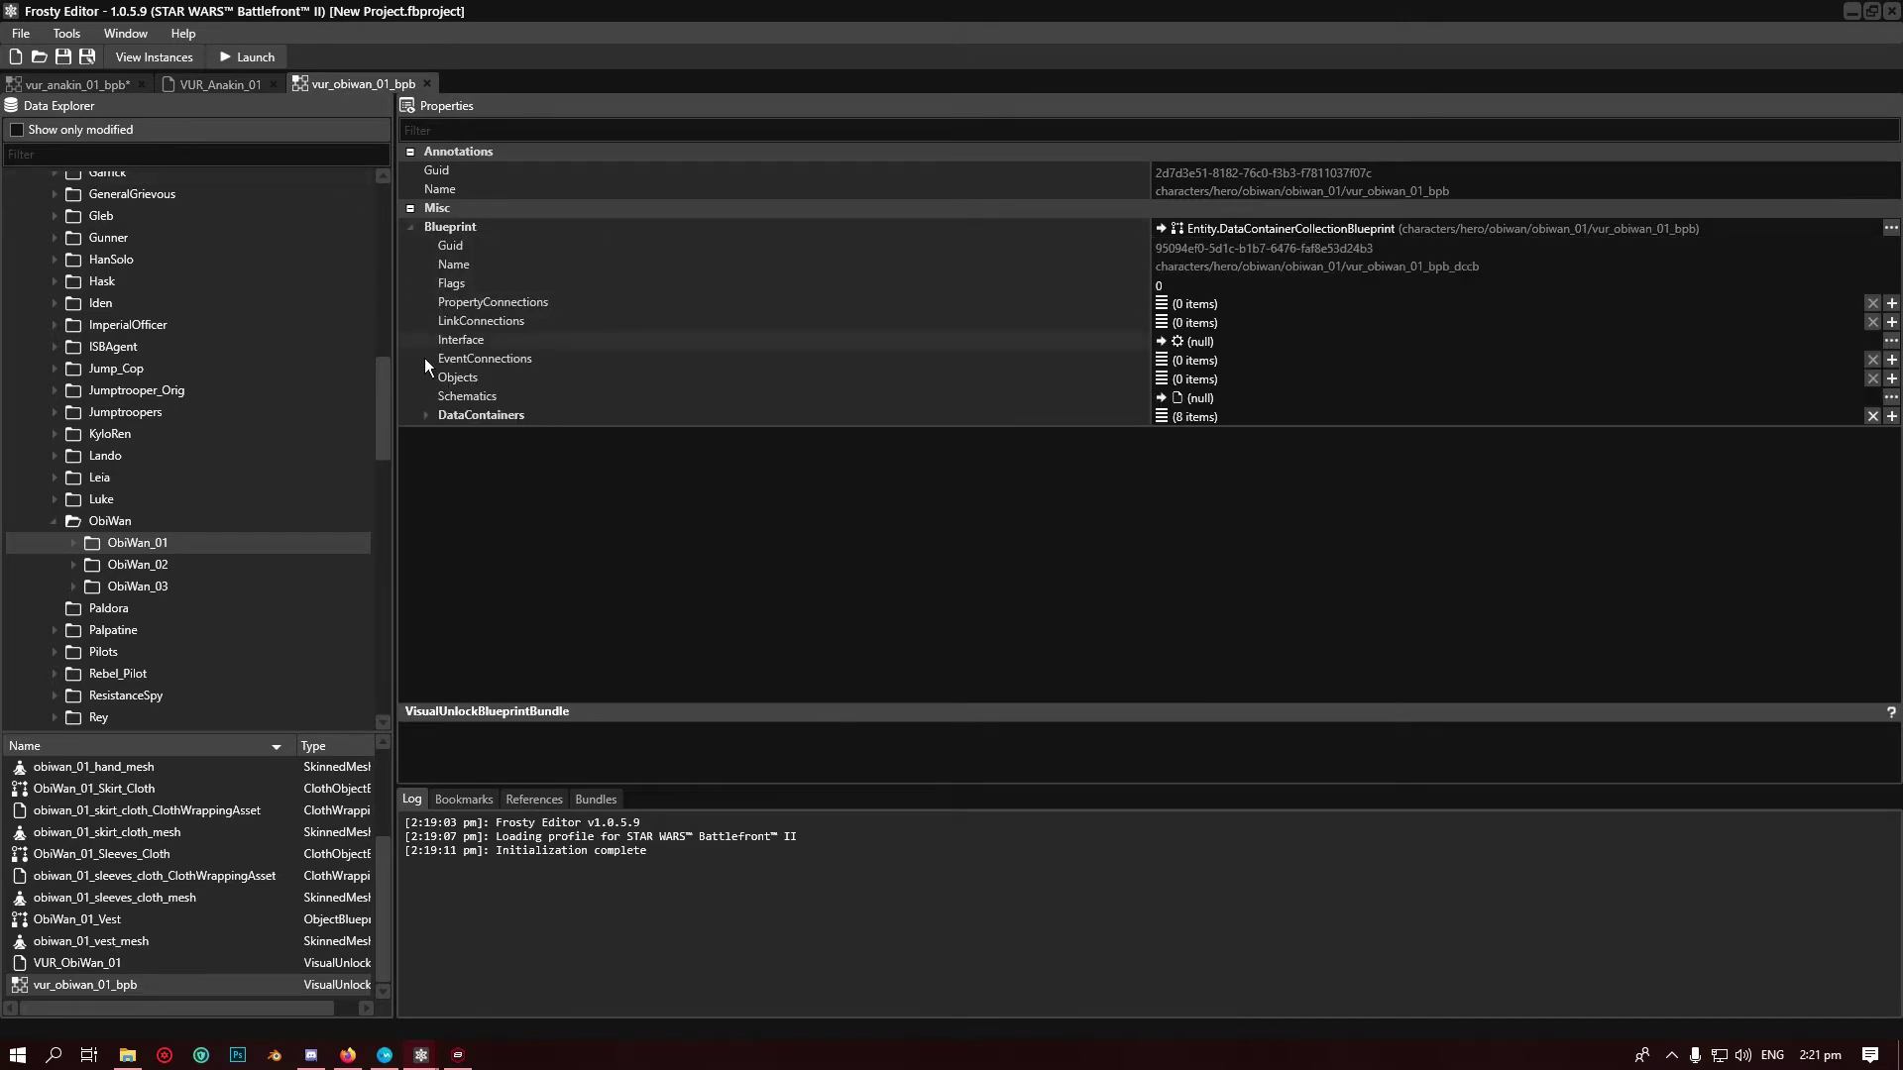
pyautogui.click(424, 415)
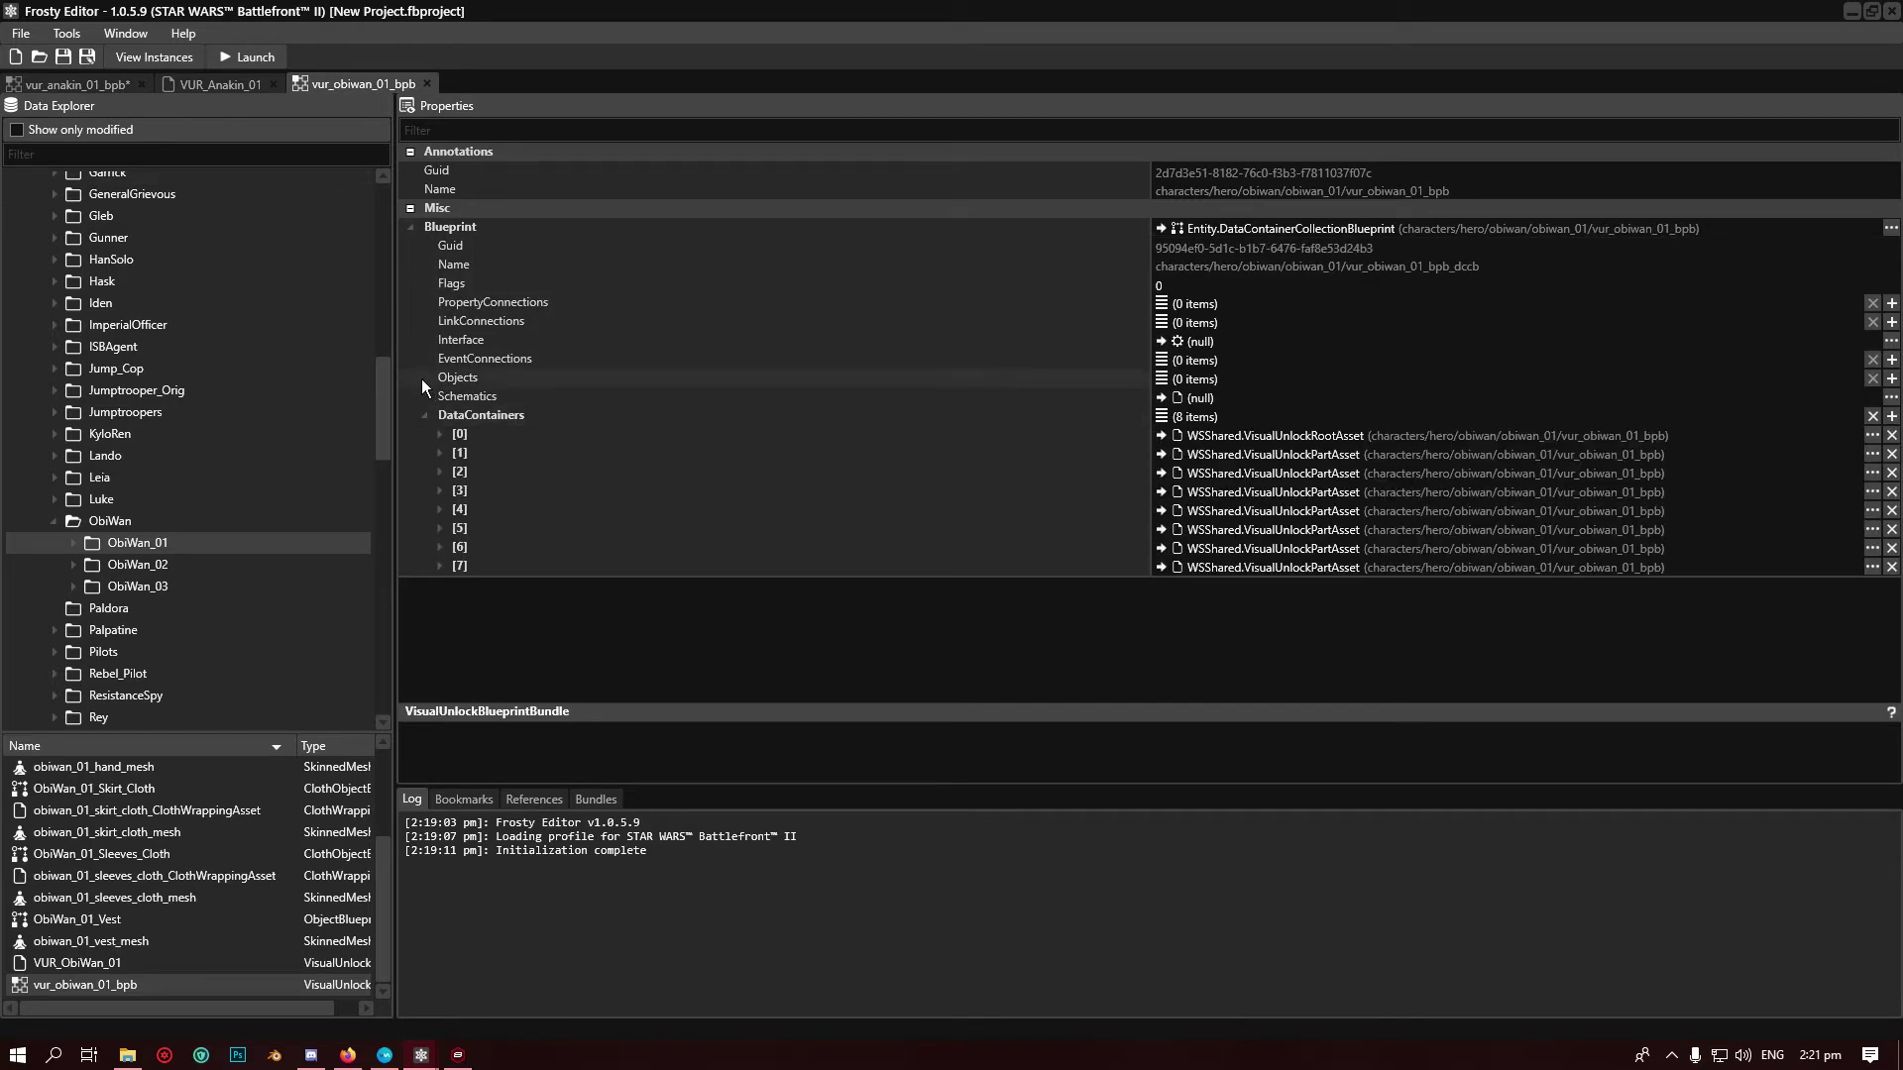
pyautogui.click(440, 565)
pyautogui.scroll(-3, 453, 494)
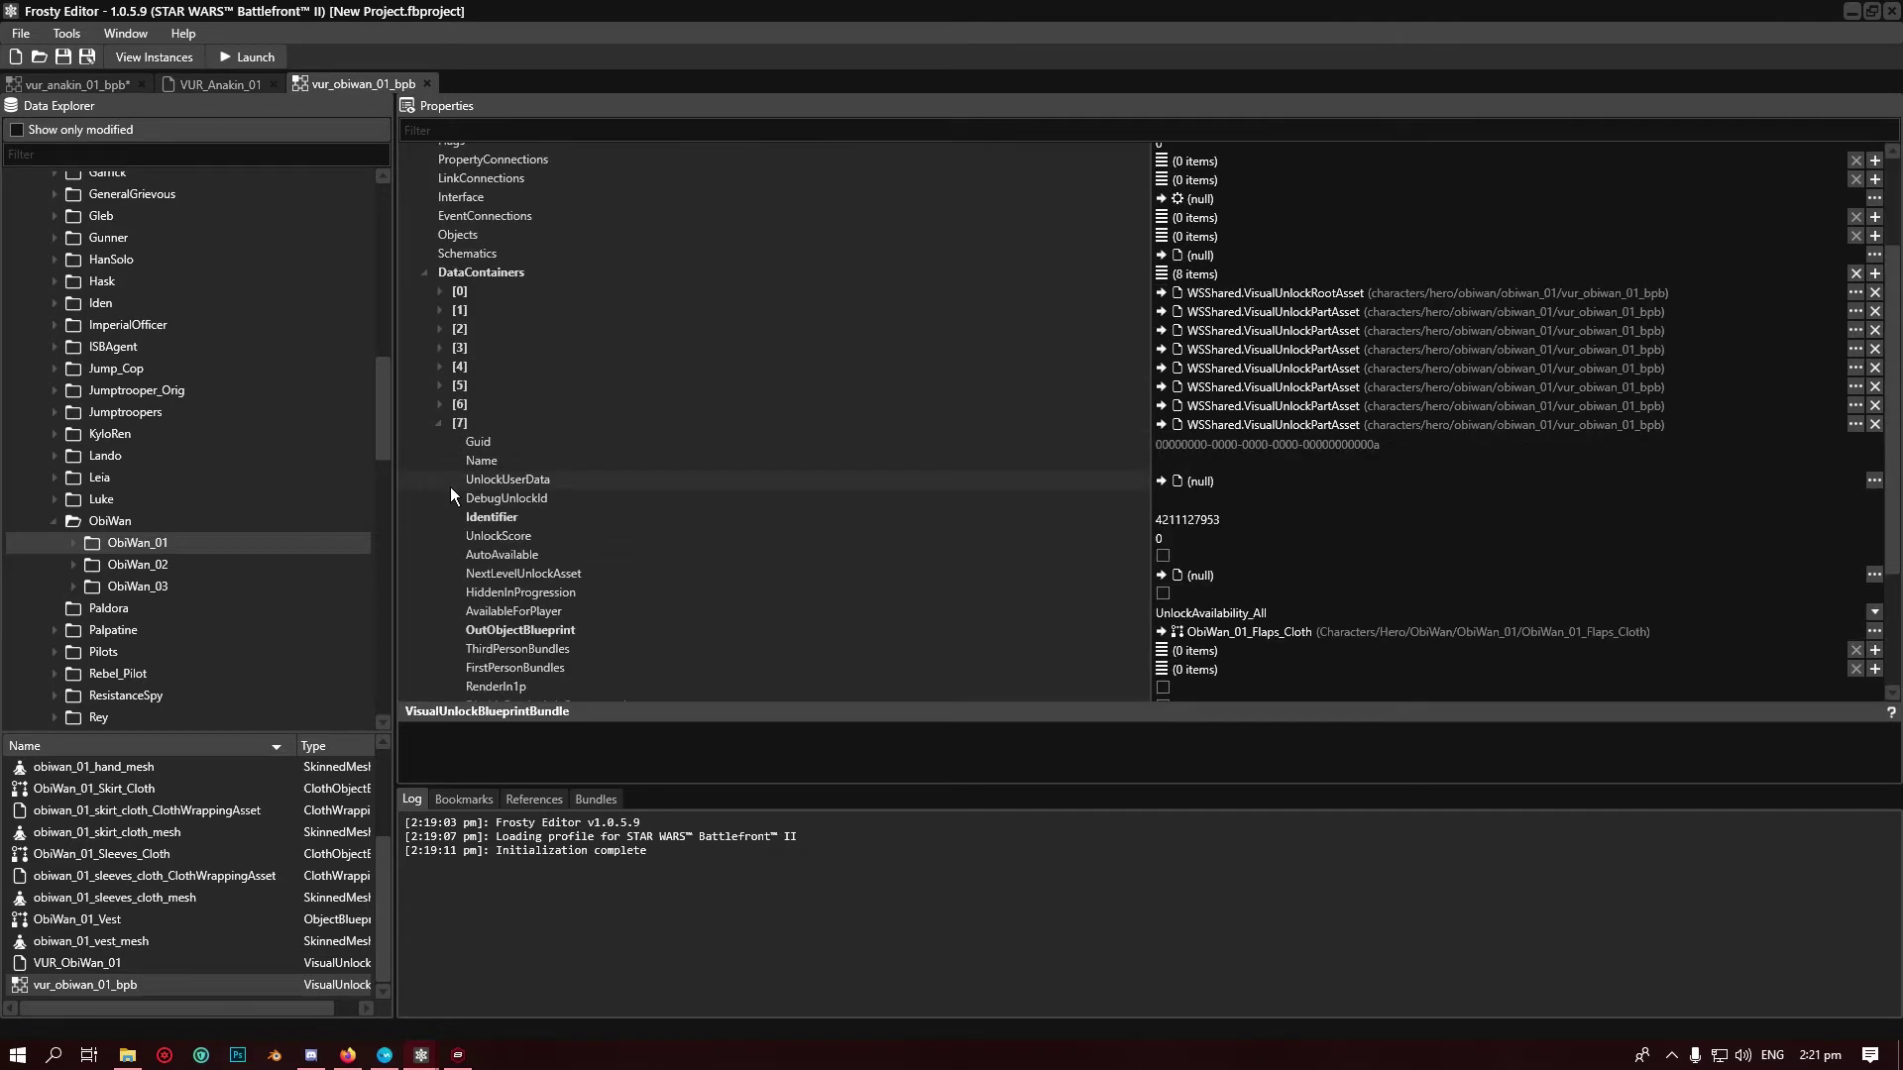
pyautogui.click(442, 410)
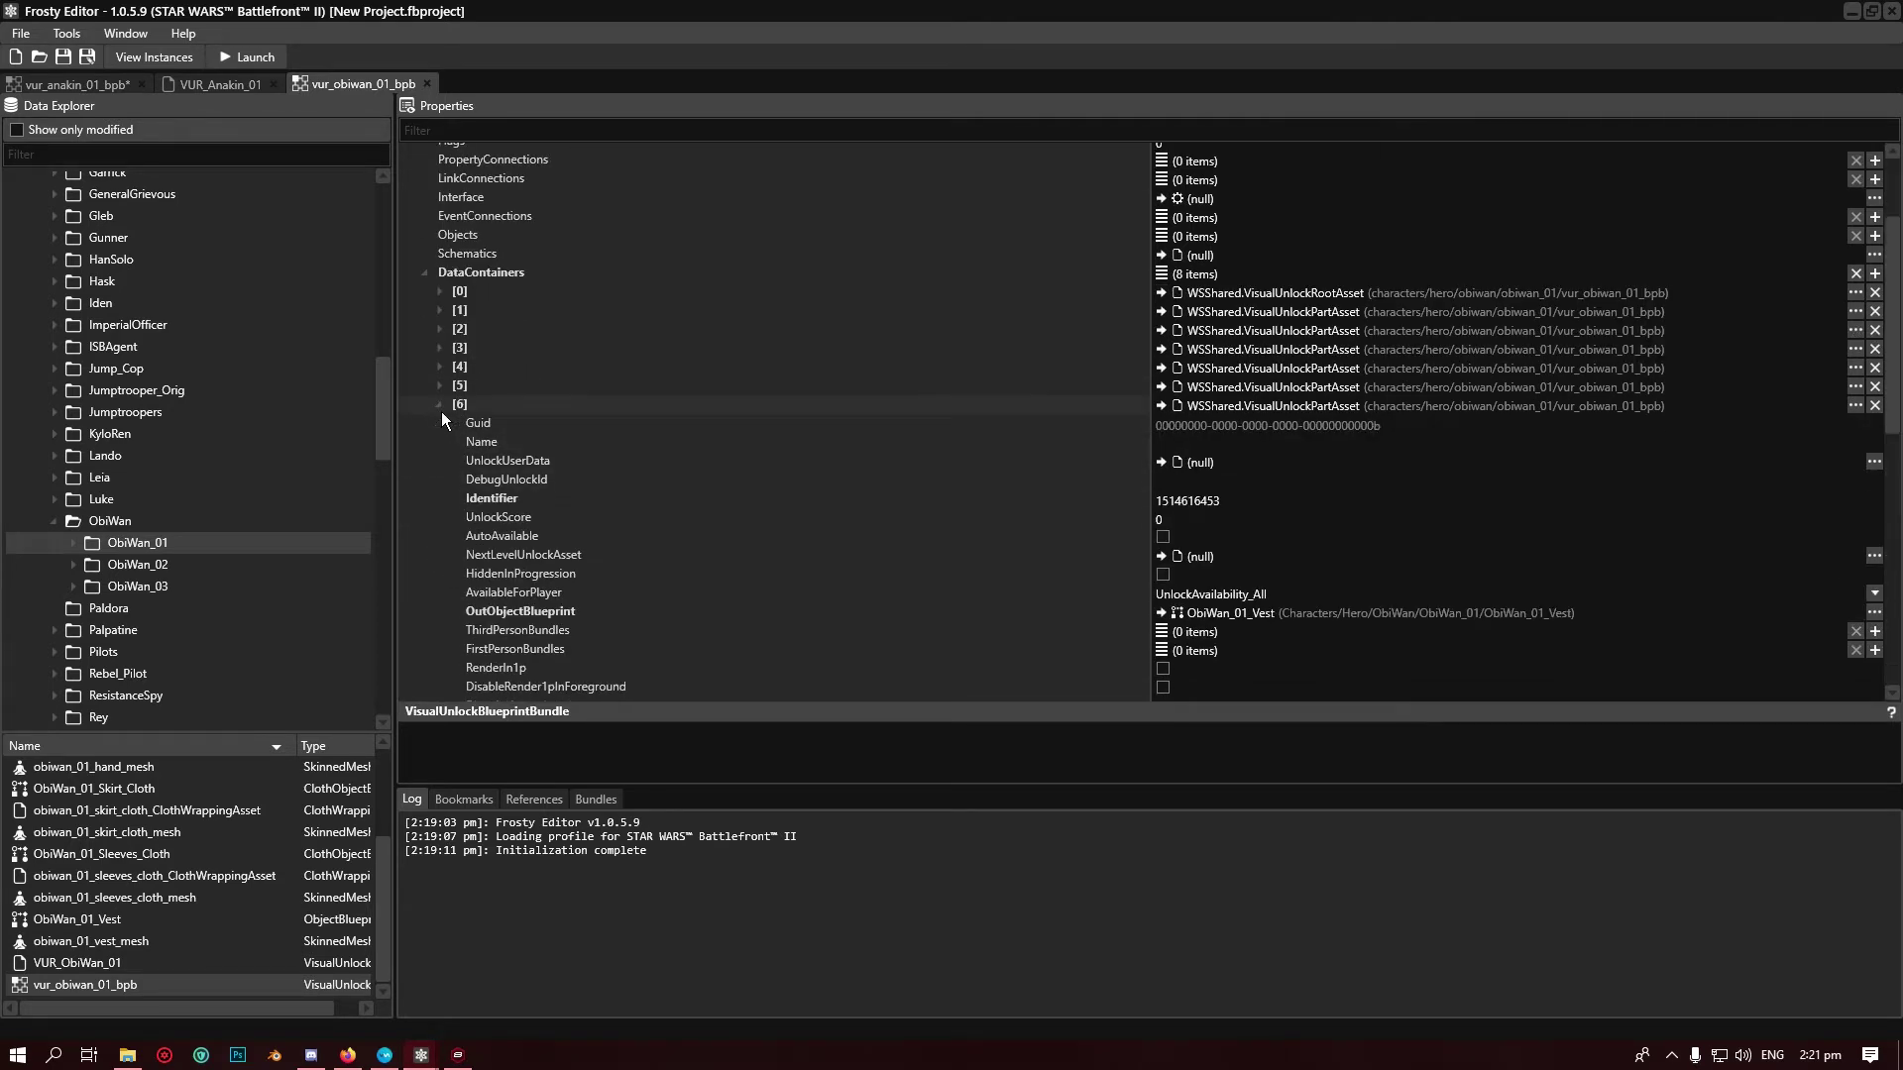
pyautogui.click(442, 388)
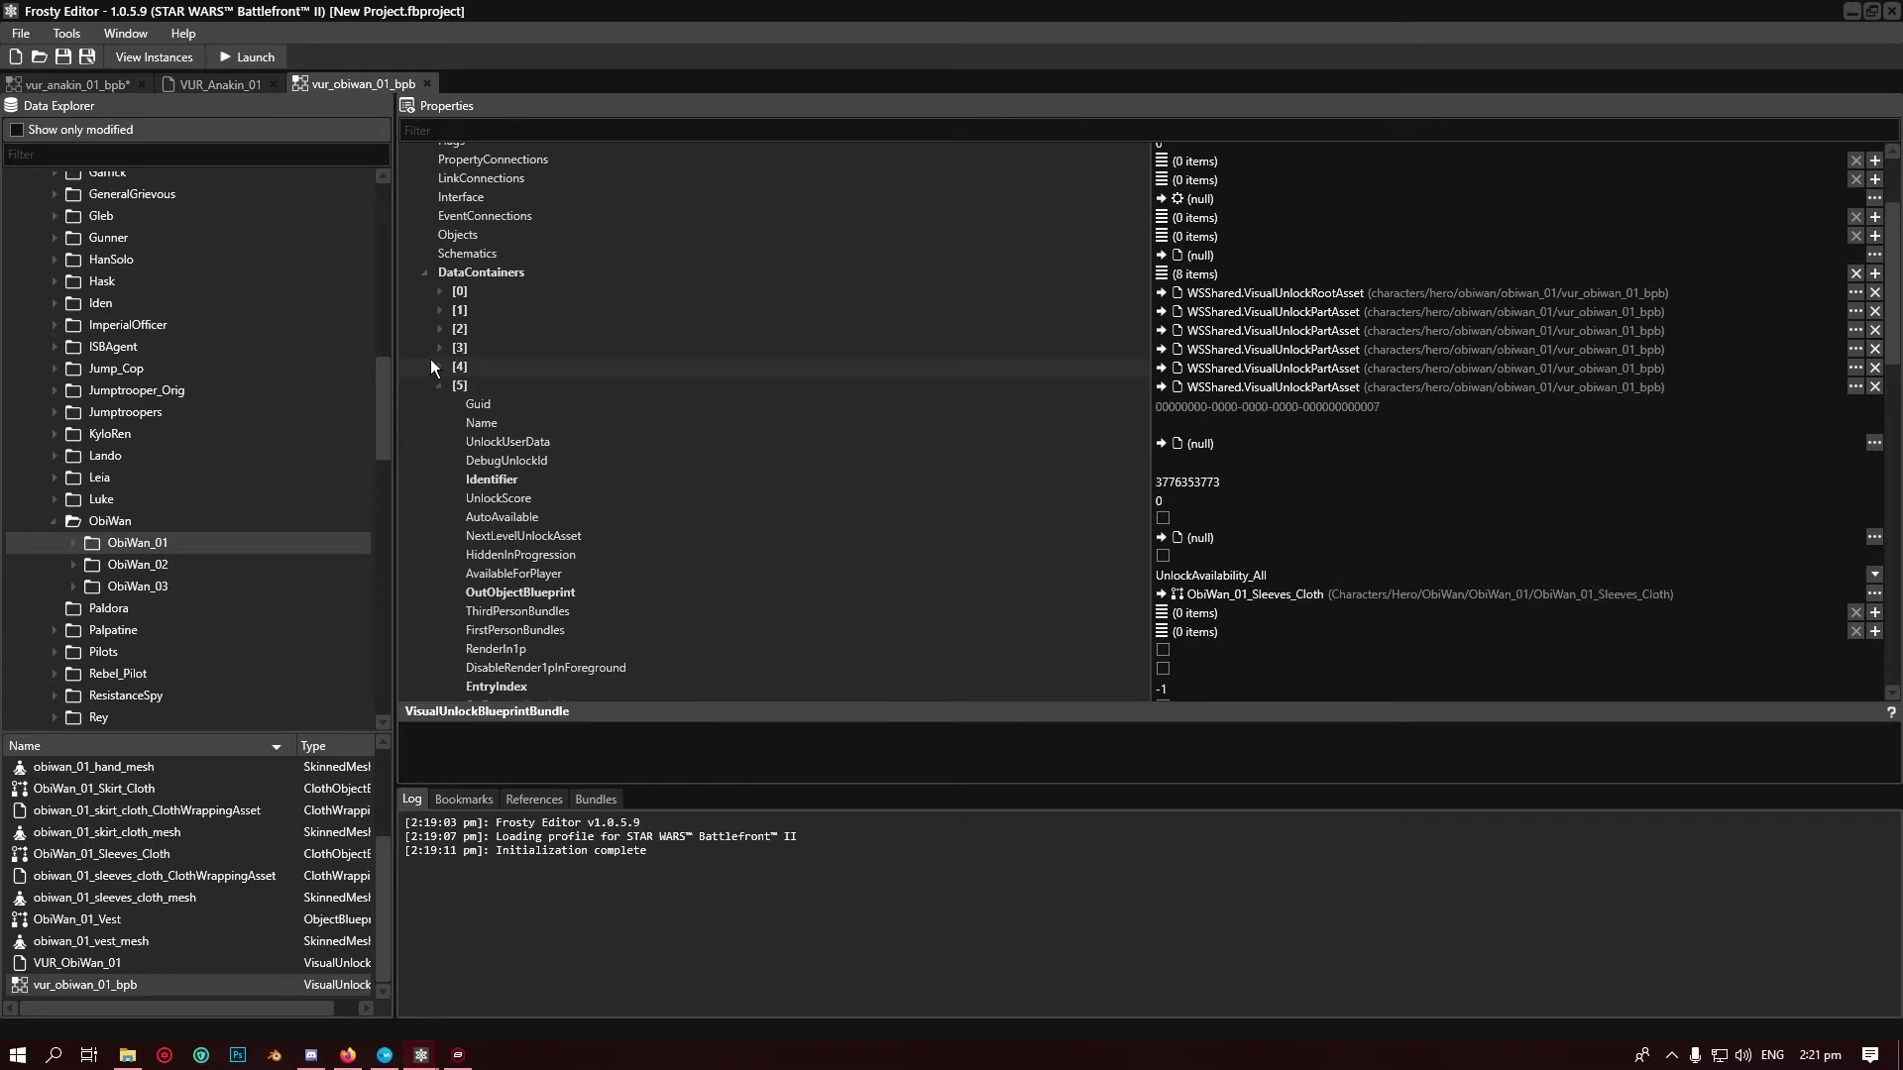
pyautogui.click(441, 368)
pyautogui.click(437, 348)
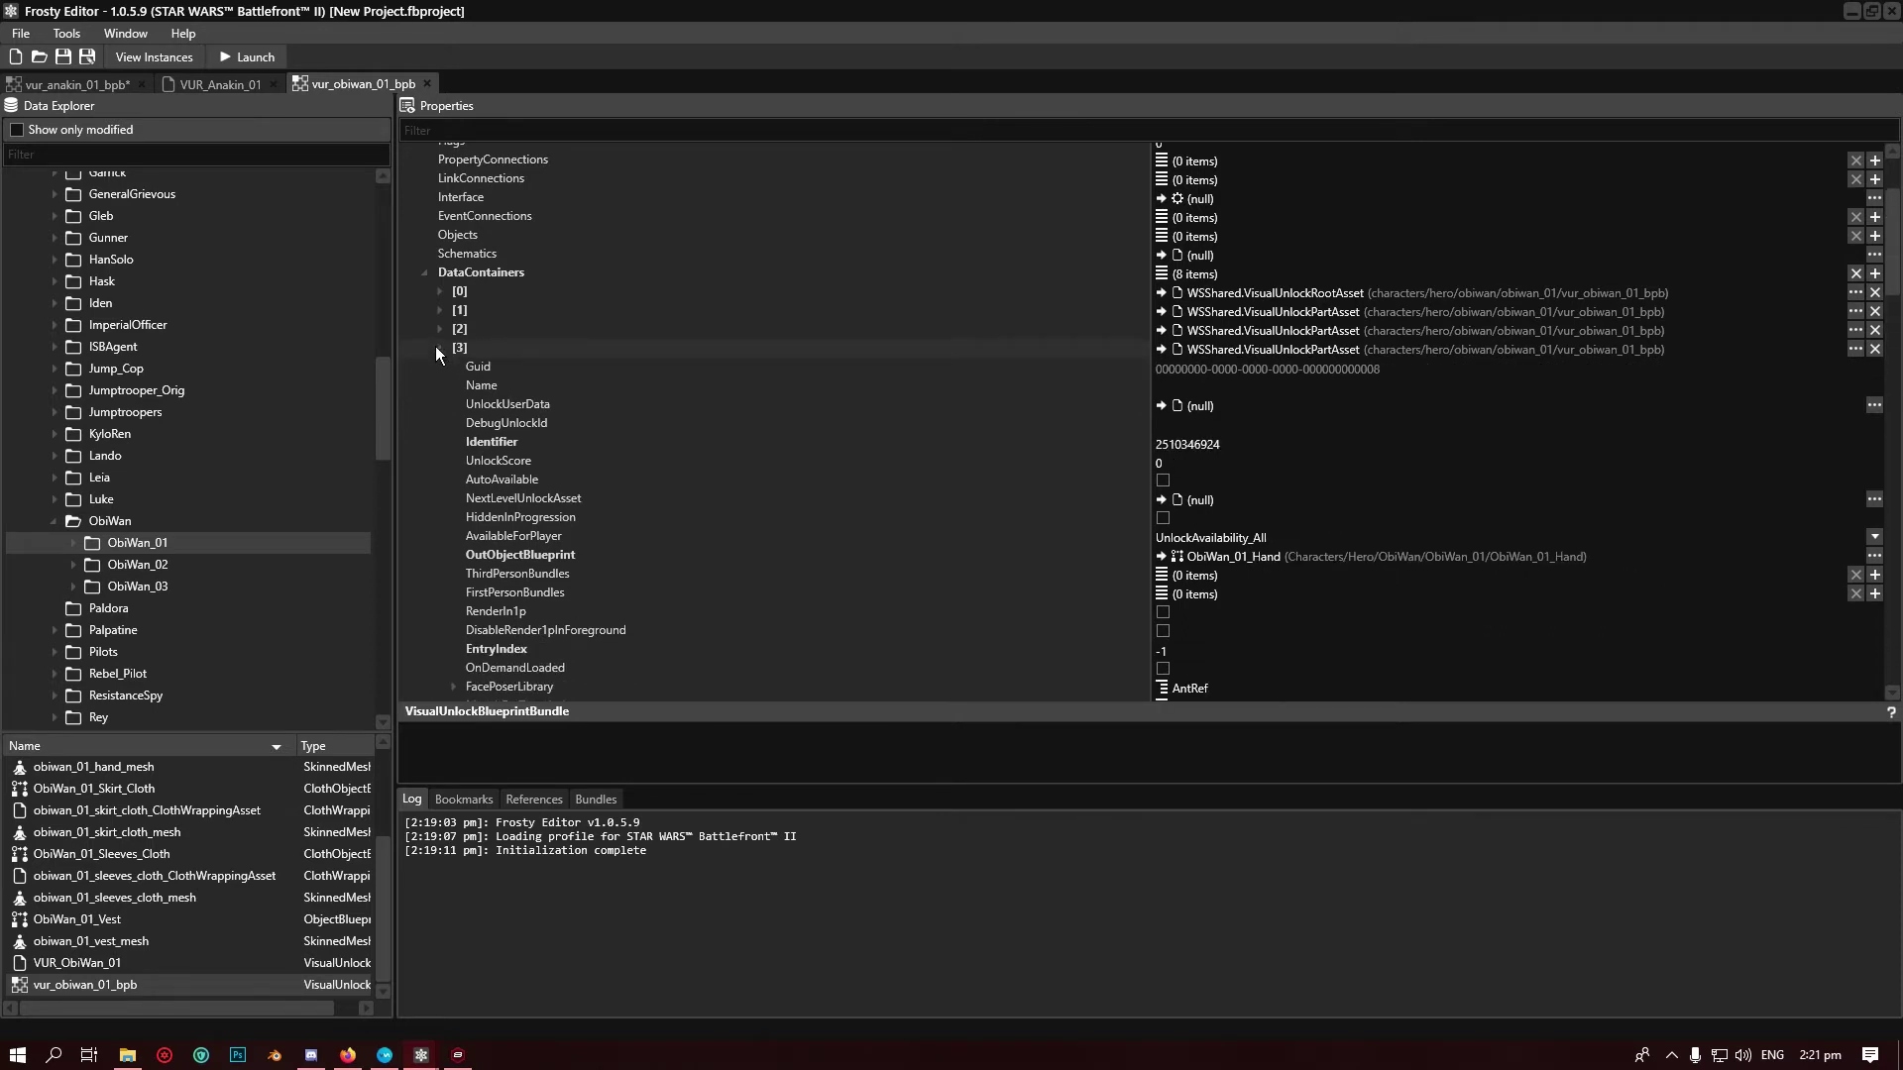
pyautogui.click(438, 329)
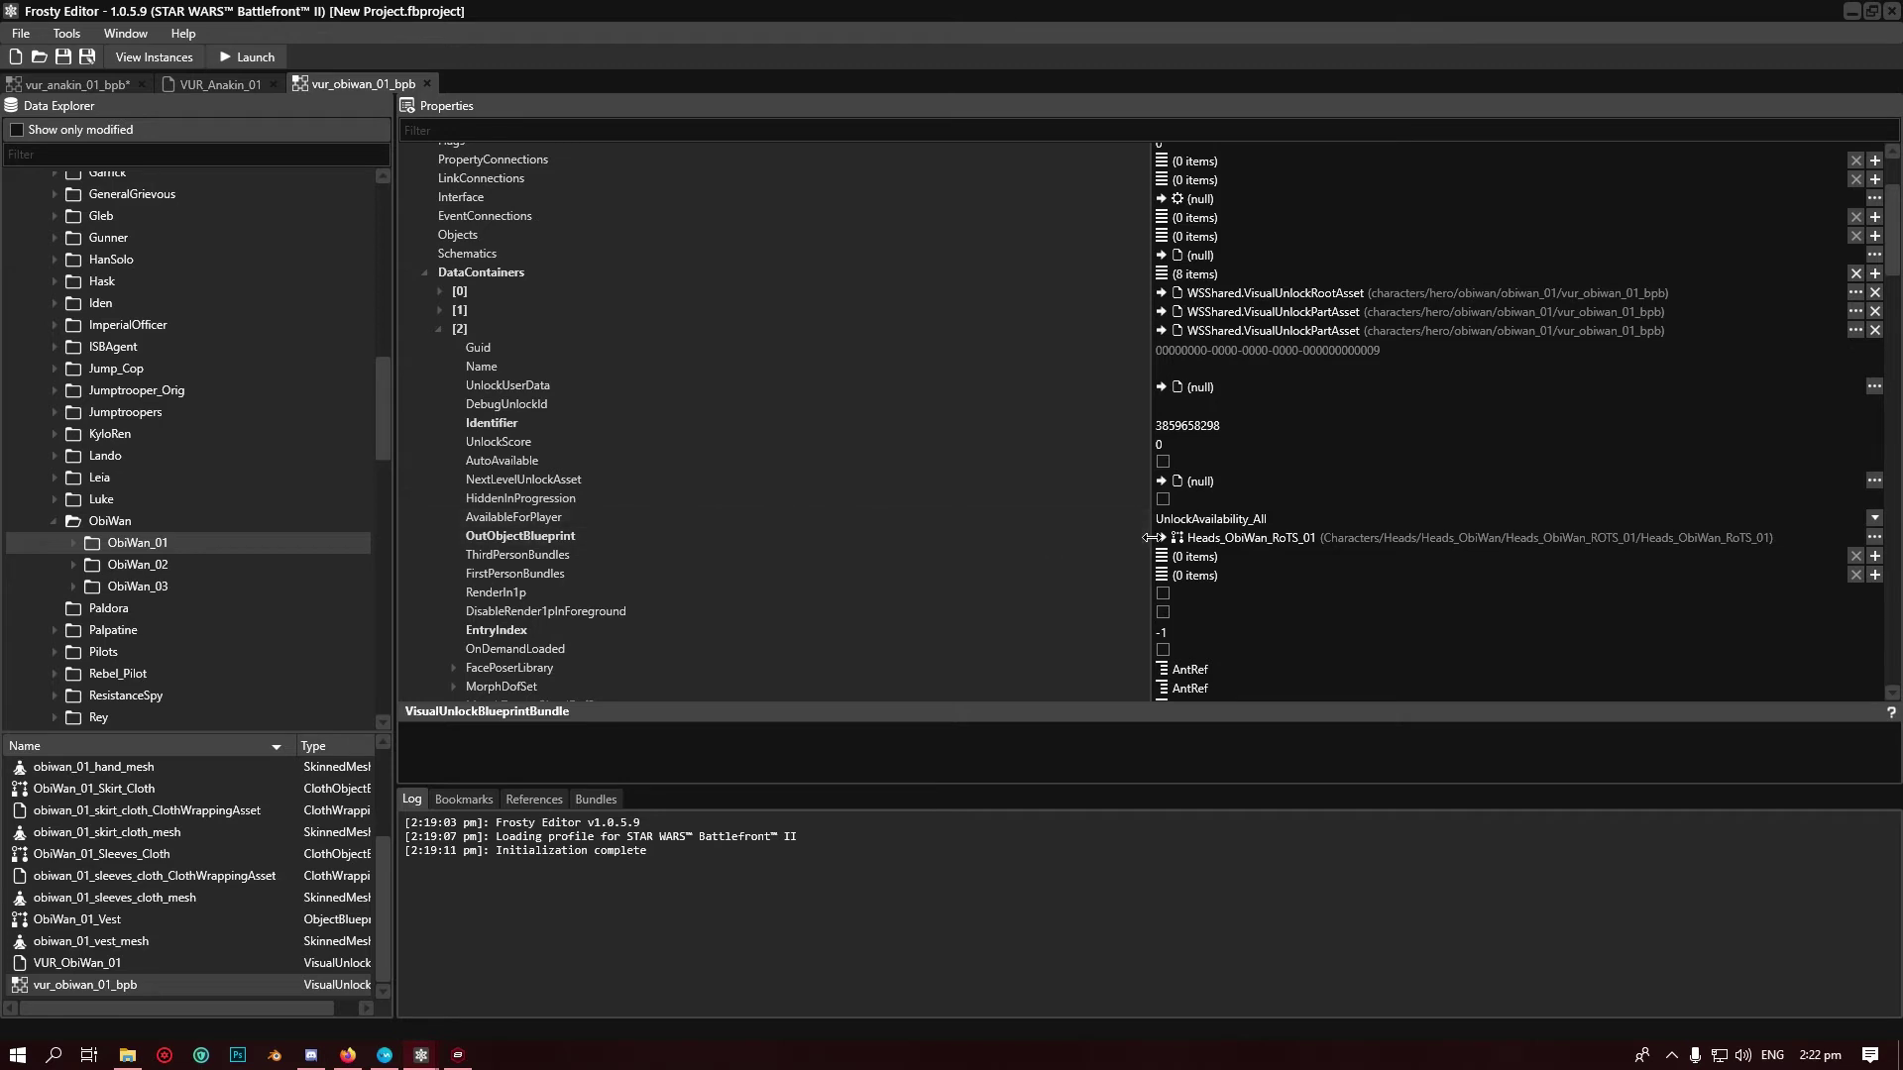
# Locate entry [2]'s Heads_ObiWan_RoTS_01 blueprint with 'Find in data explorer'
pyautogui.click(1247, 542)
pyautogui.scroll(-5, 1843, 531)
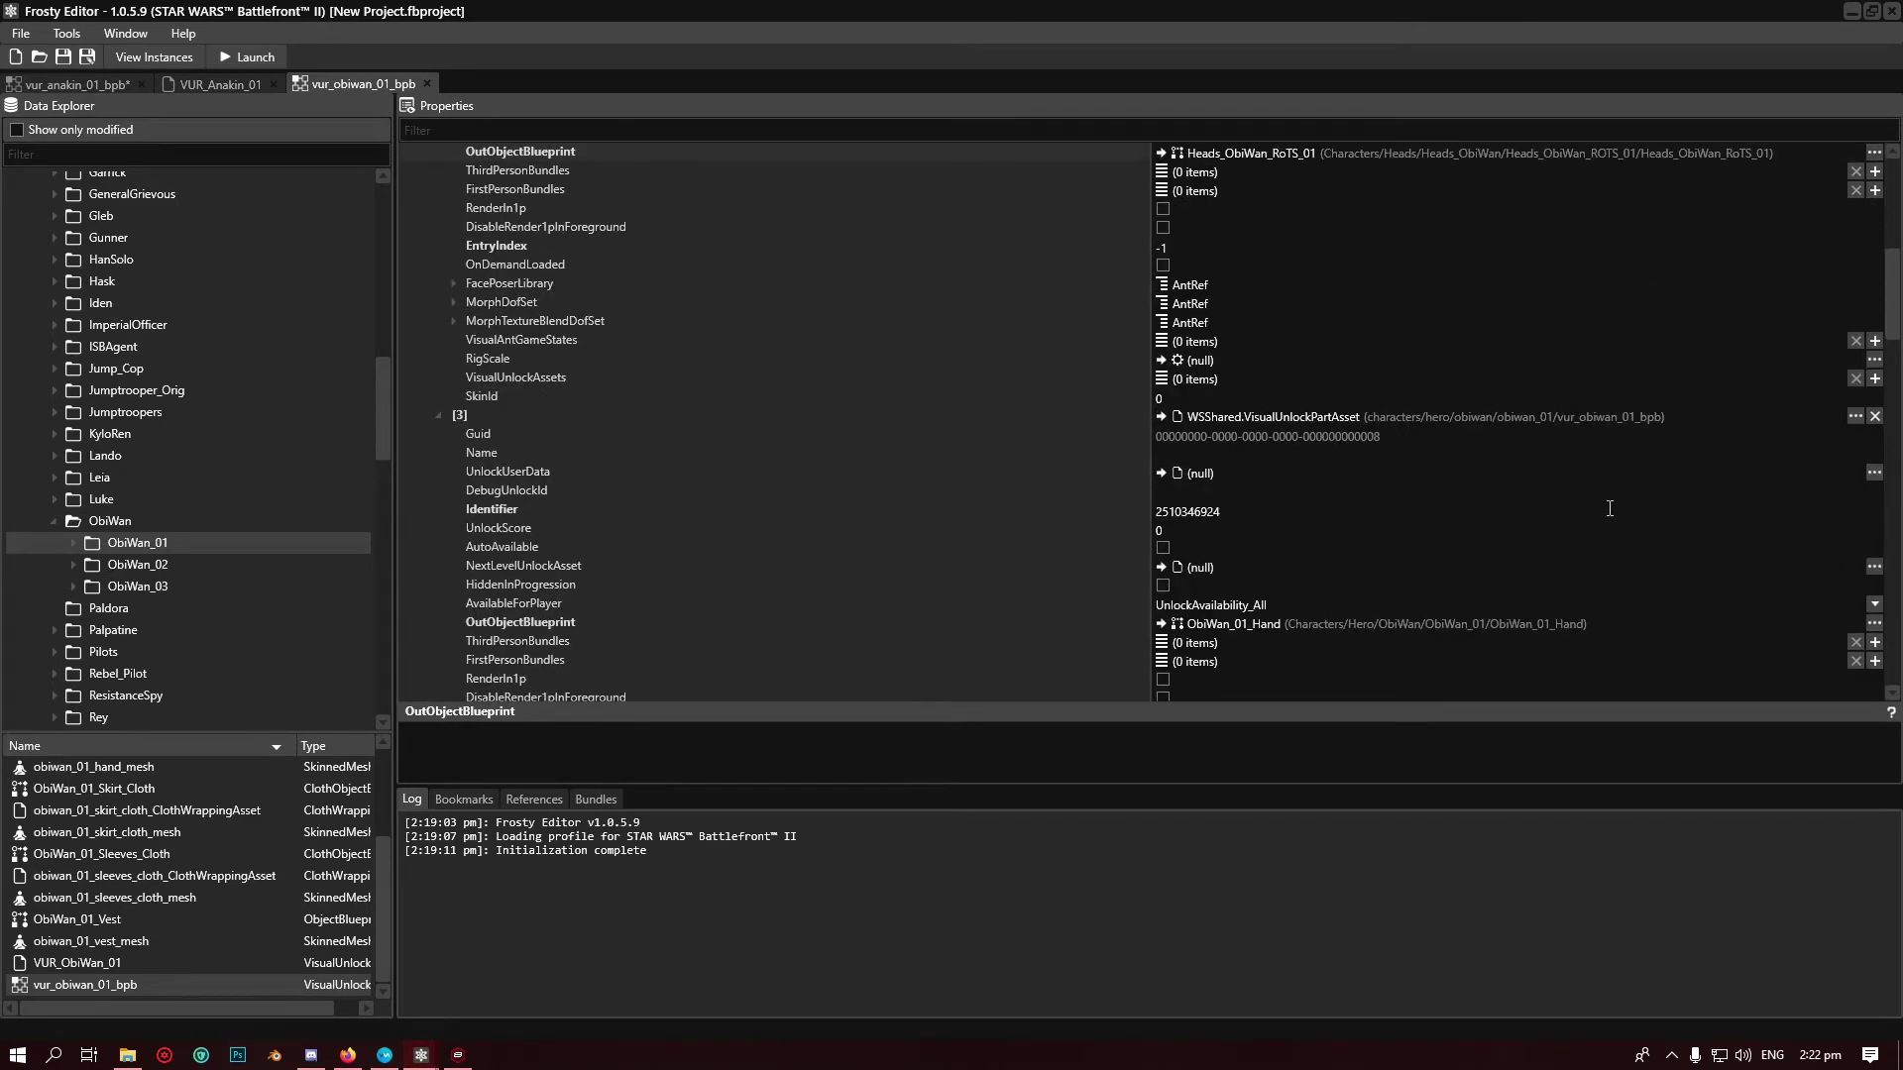
pyautogui.scroll(5, 1598, 586)
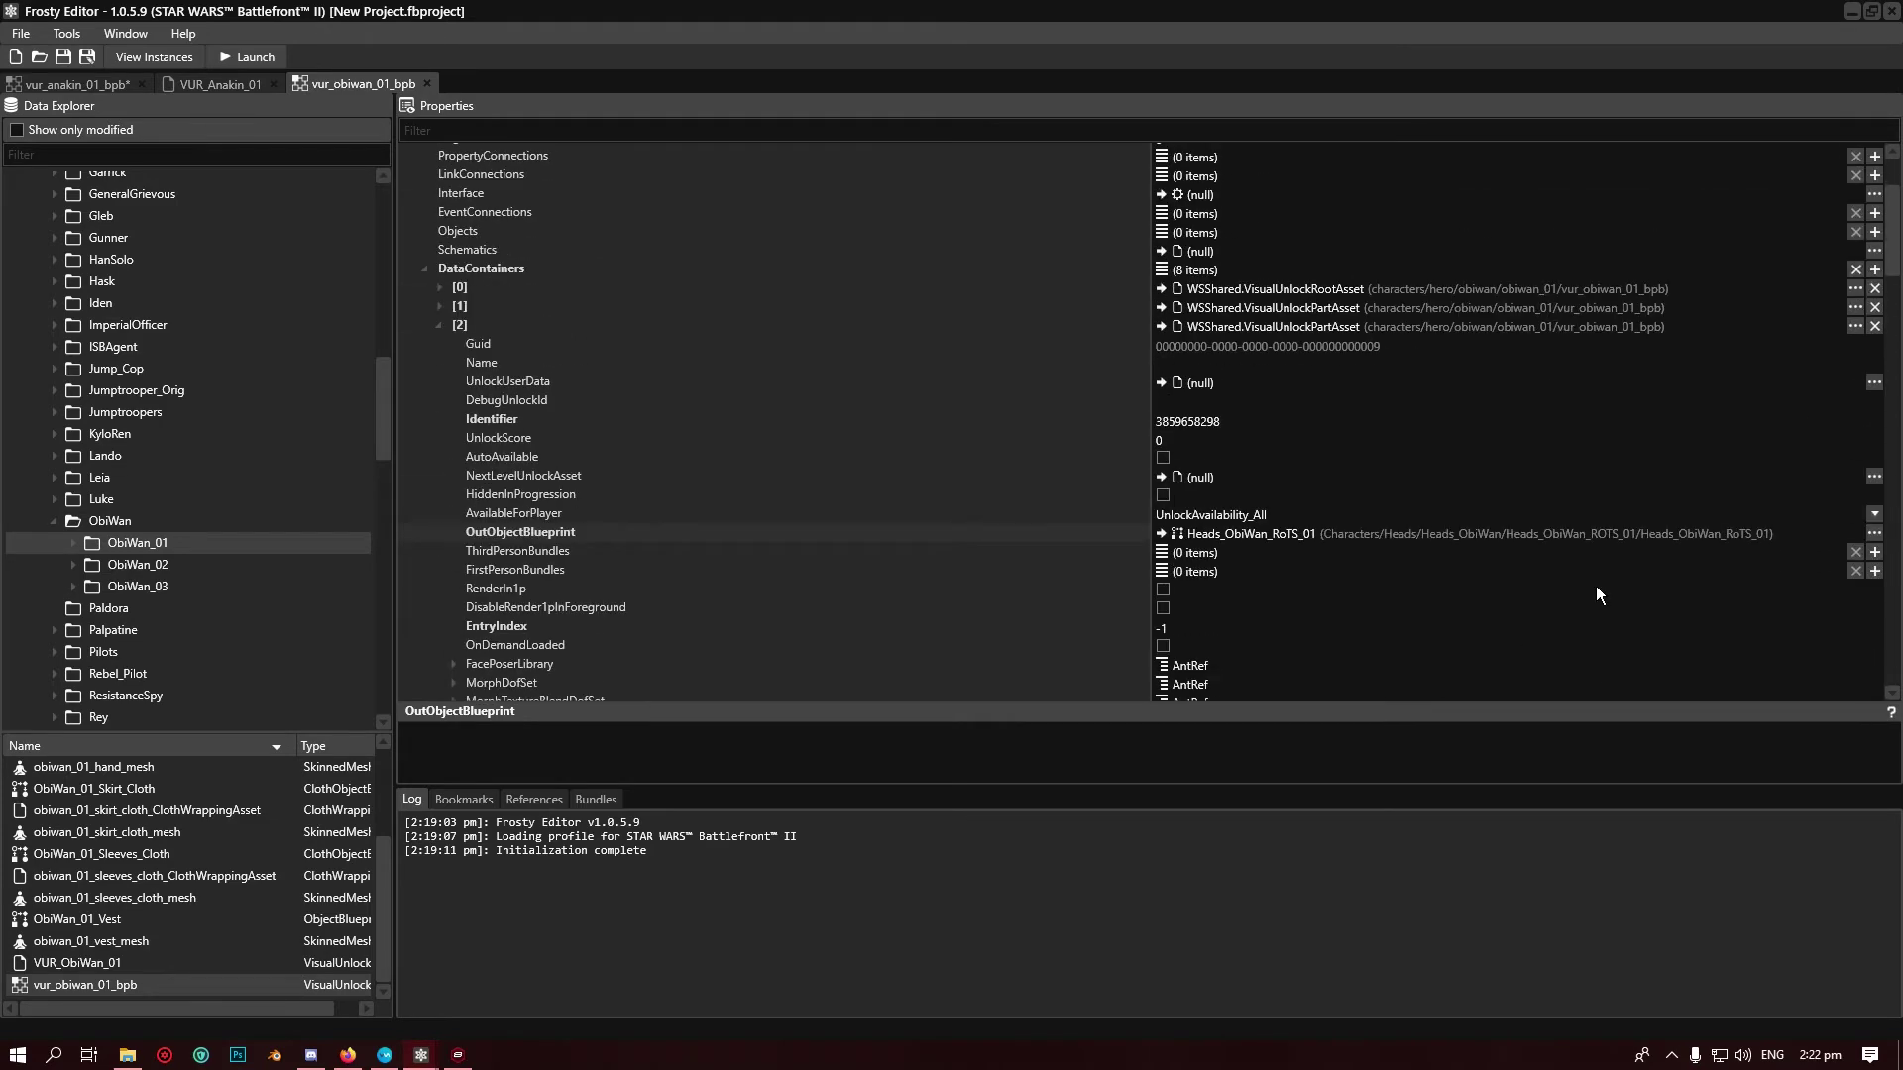
pyautogui.click(1874, 533)
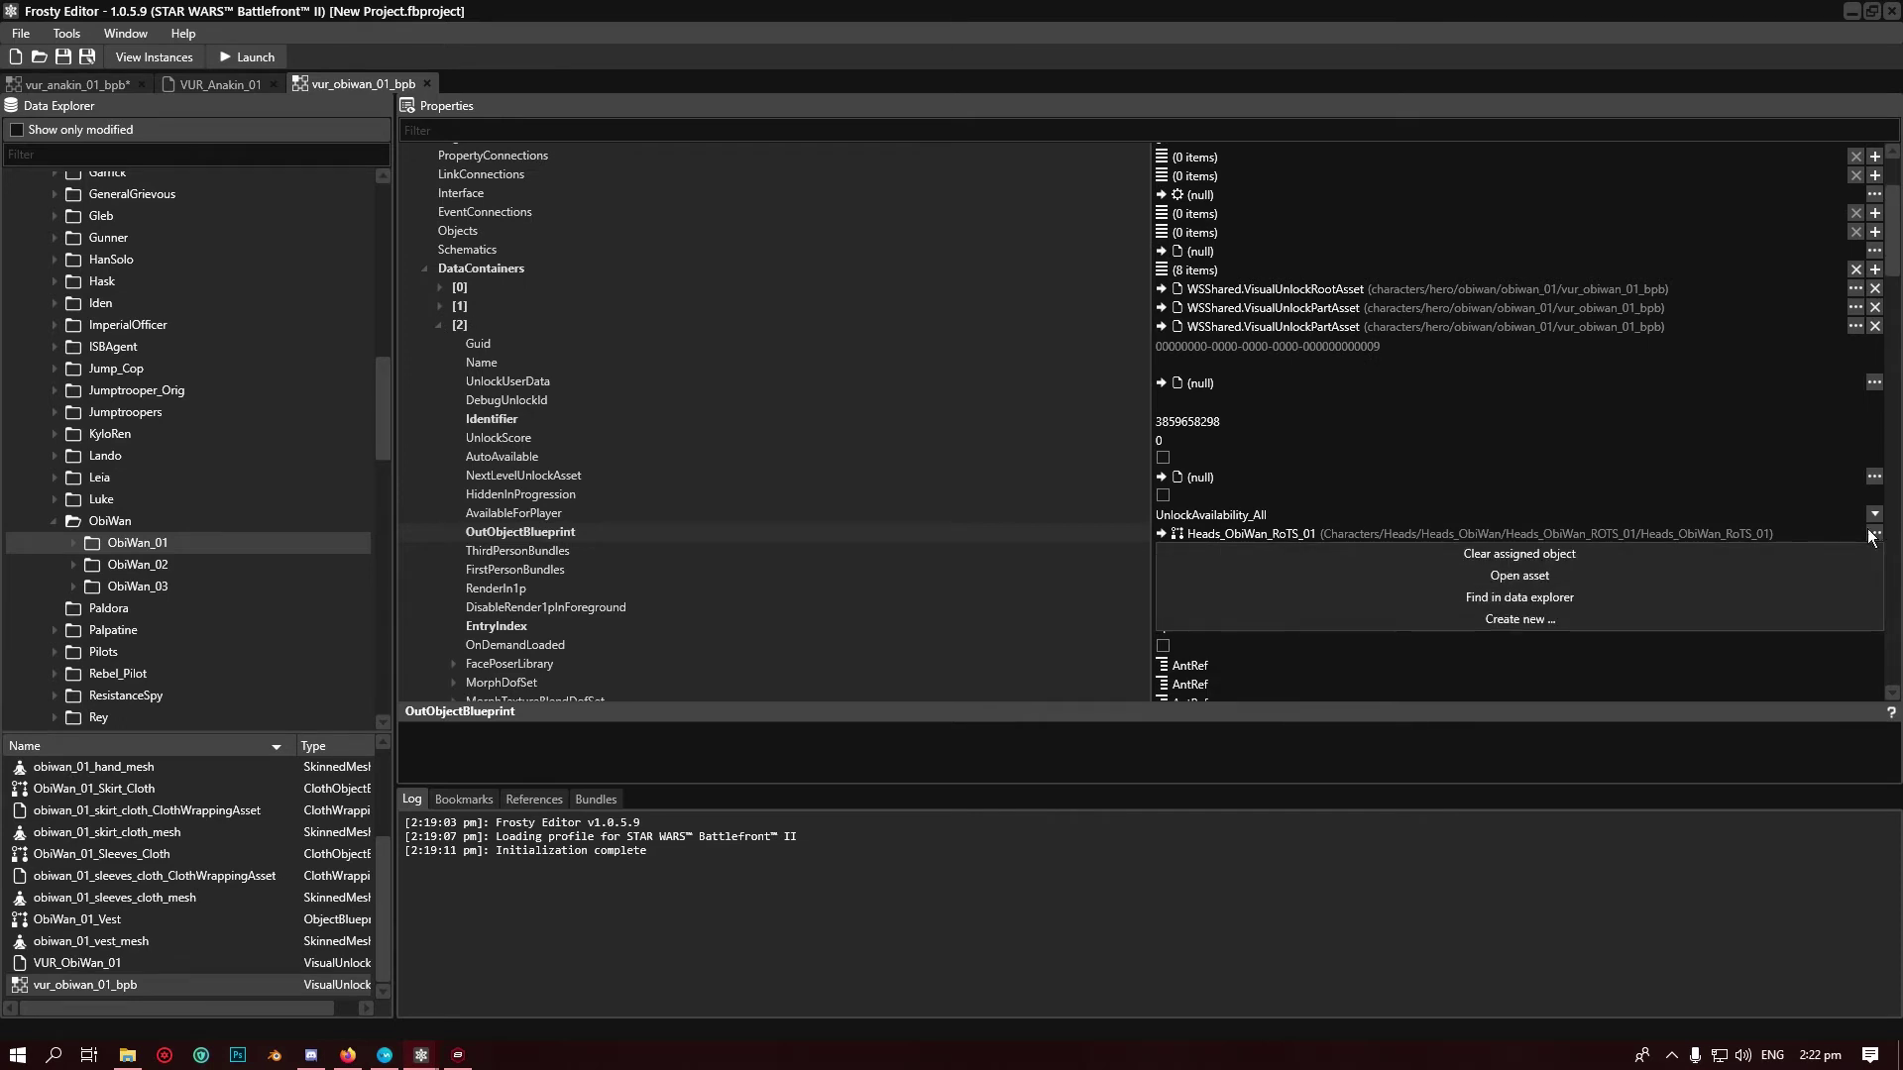
pyautogui.click(1674, 595)
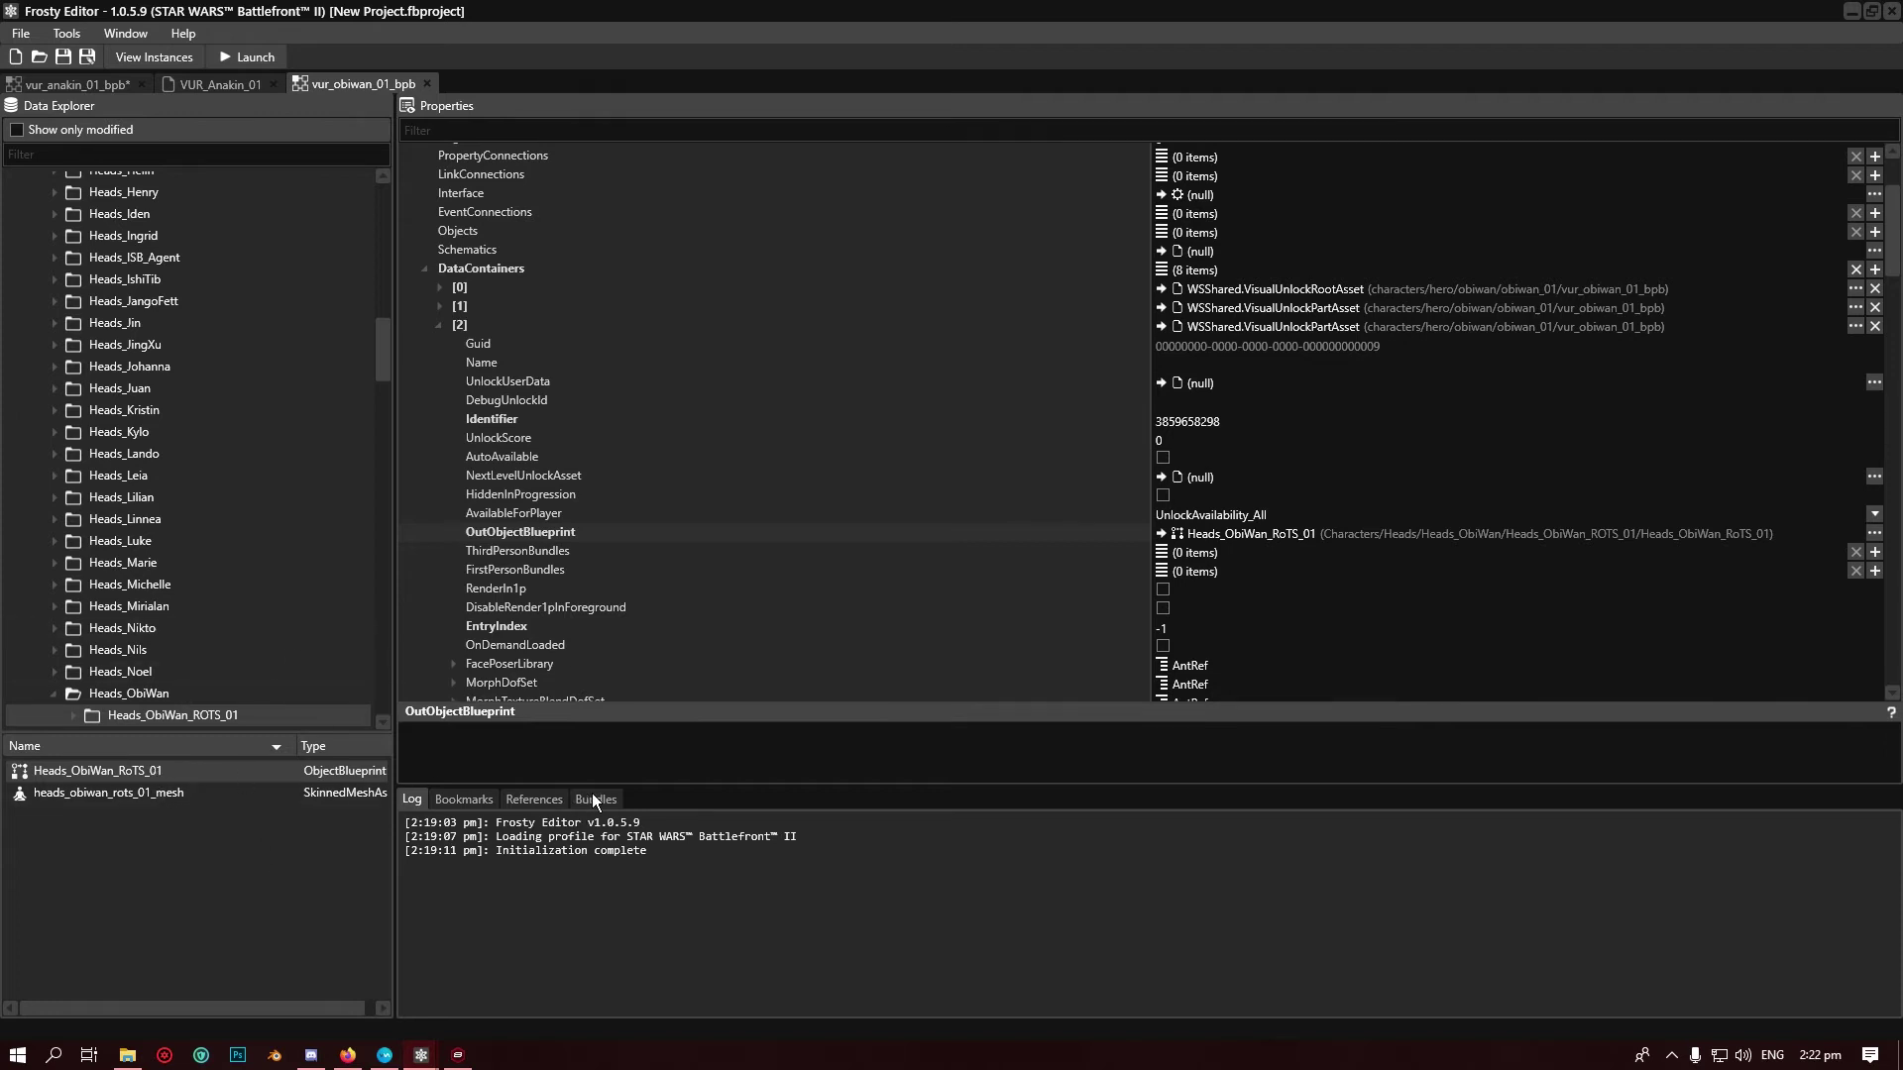
# Point vur_anakin_01_bpb entry [5]'s OutObjectBlueprint at Heads_ObiWan_RoTS_01
pyautogui.click(90, 84)
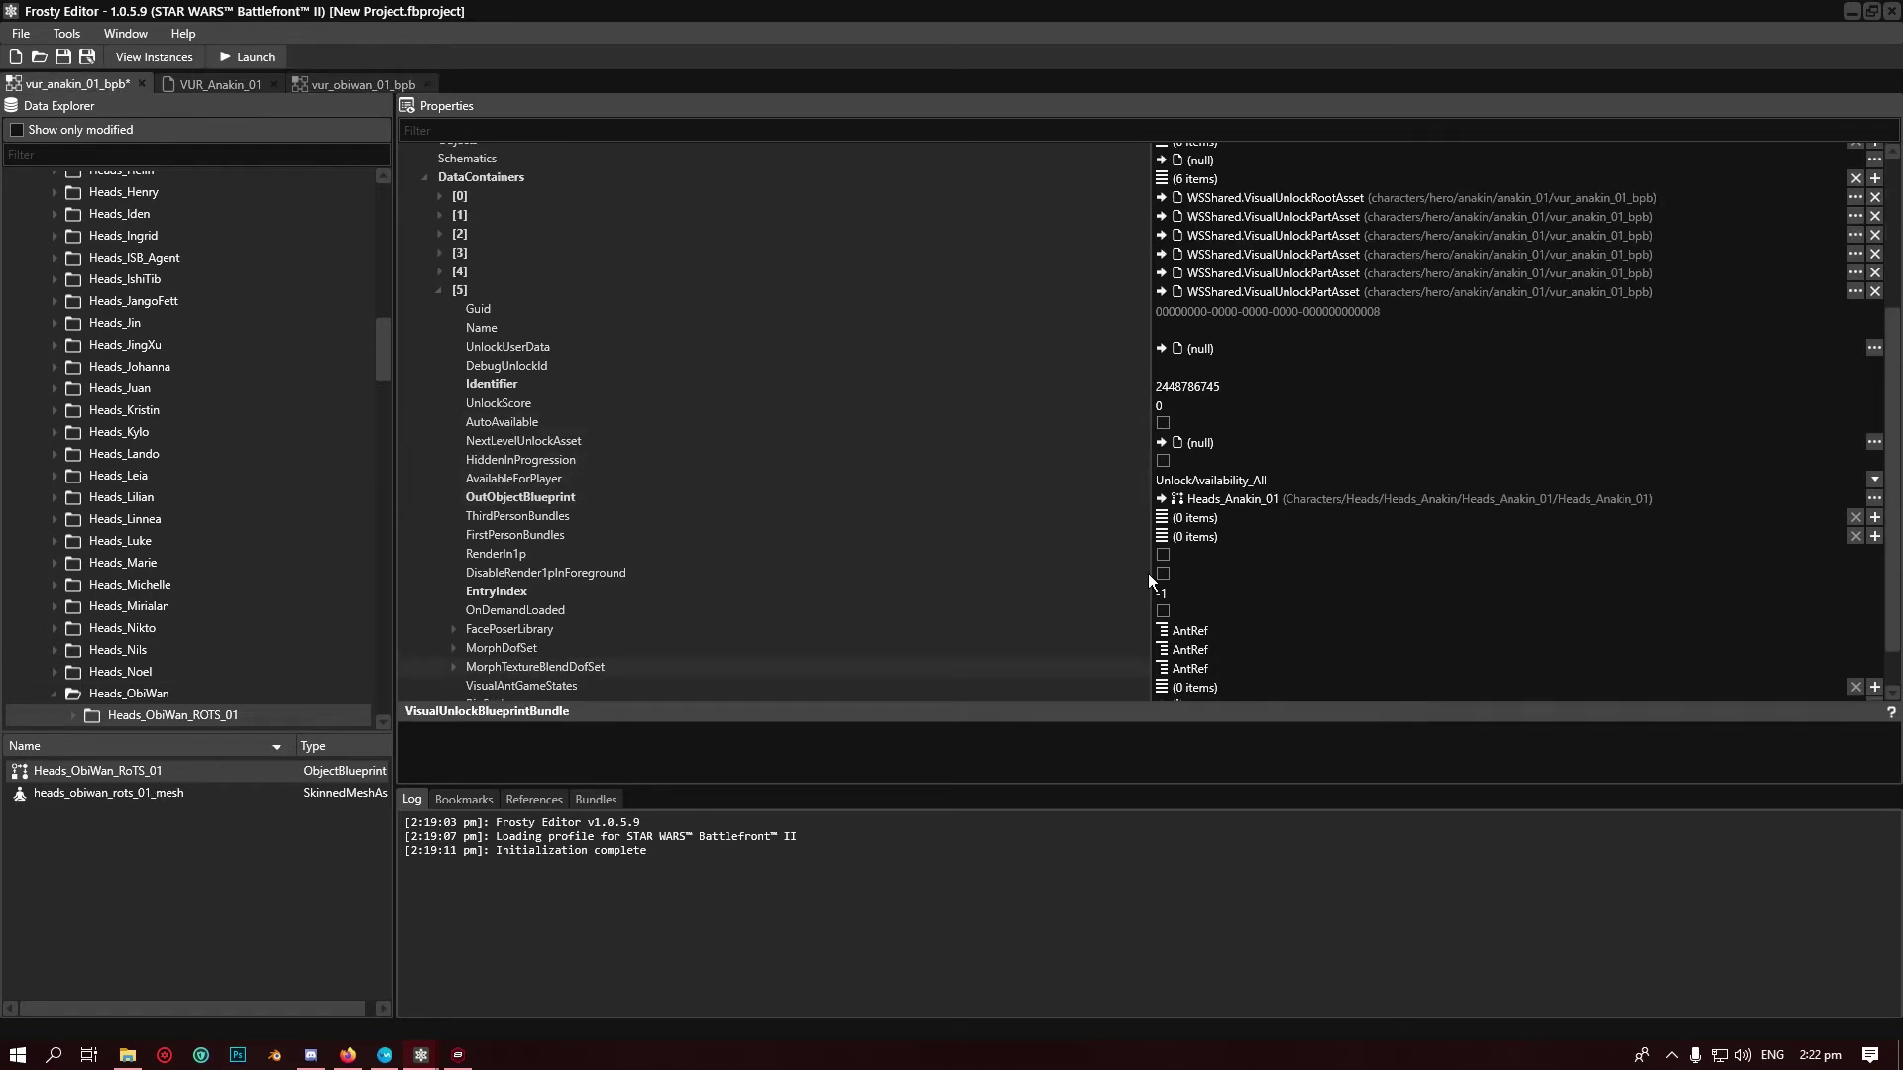
pyautogui.click(1161, 501)
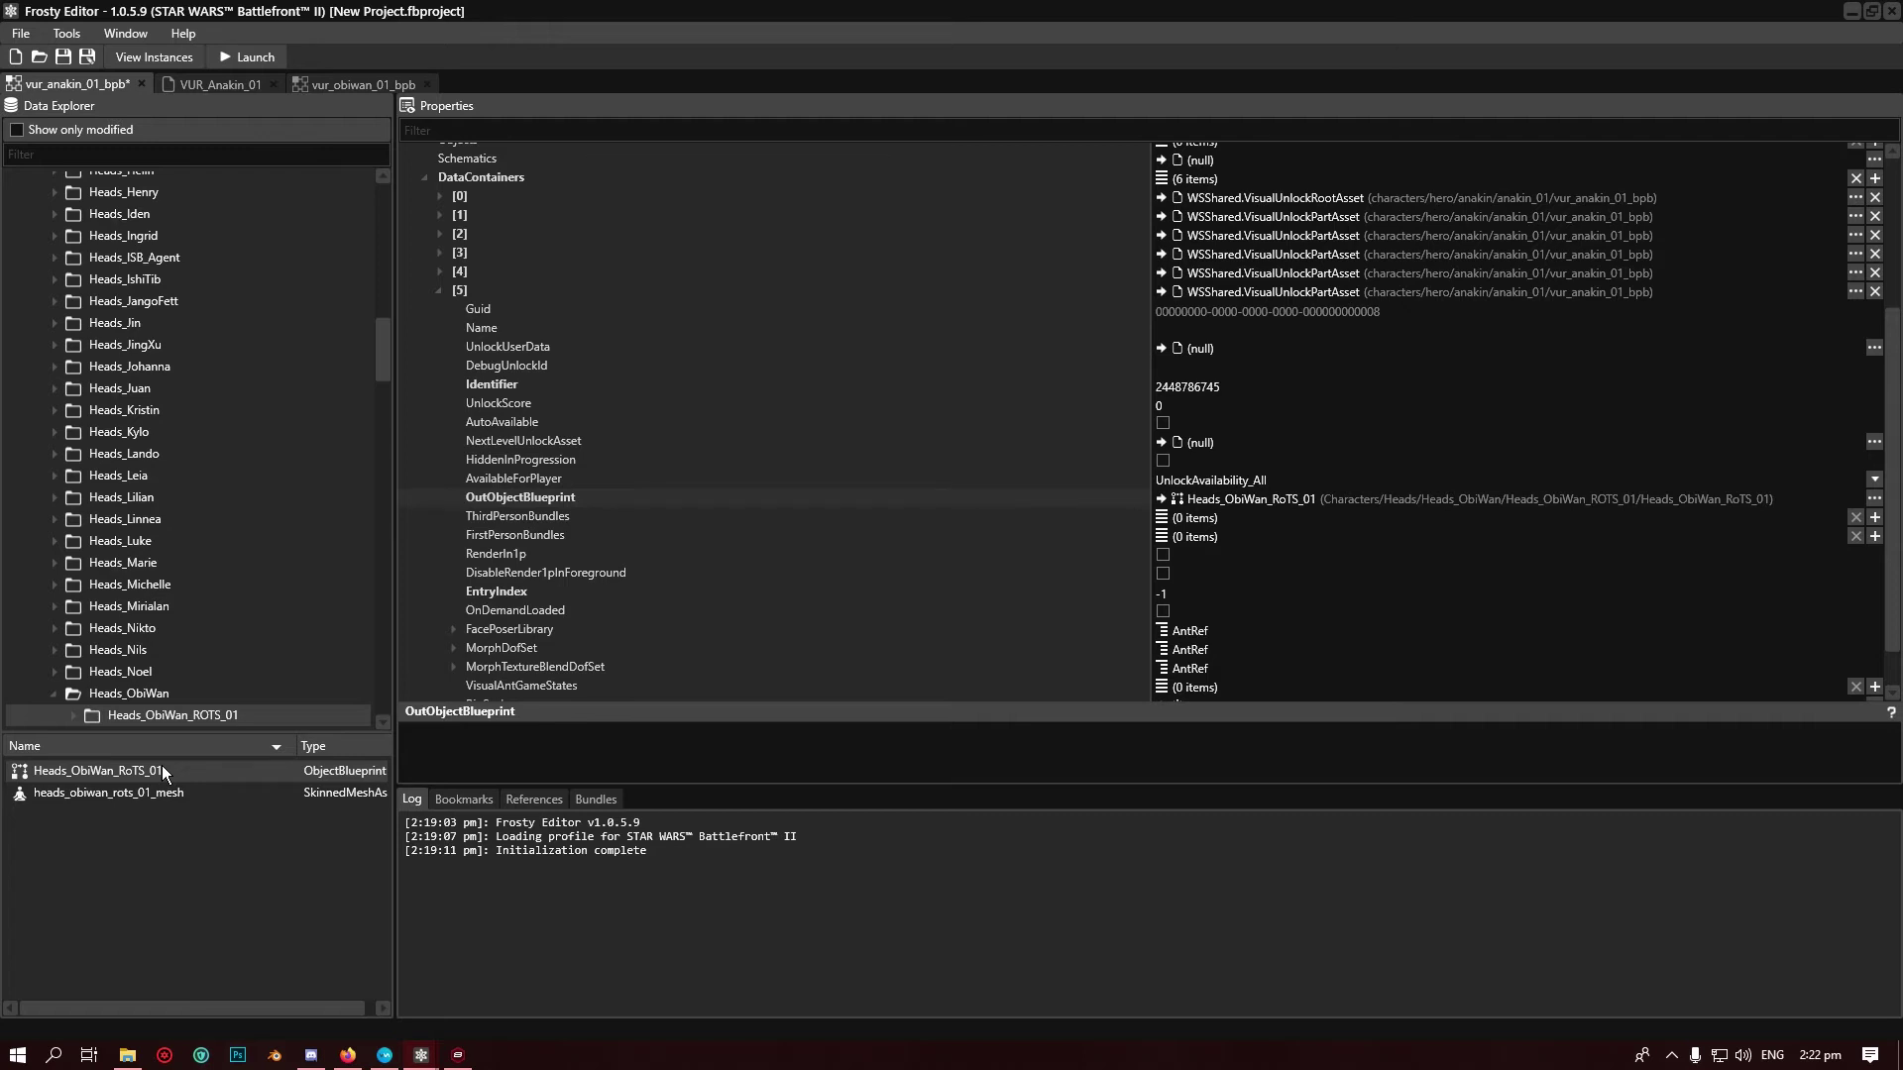
# Show the RoTS head's bundles and select the obiwan_02 vur_obiwan_02_bpb path after 'win32/'
pyautogui.click(607, 803)
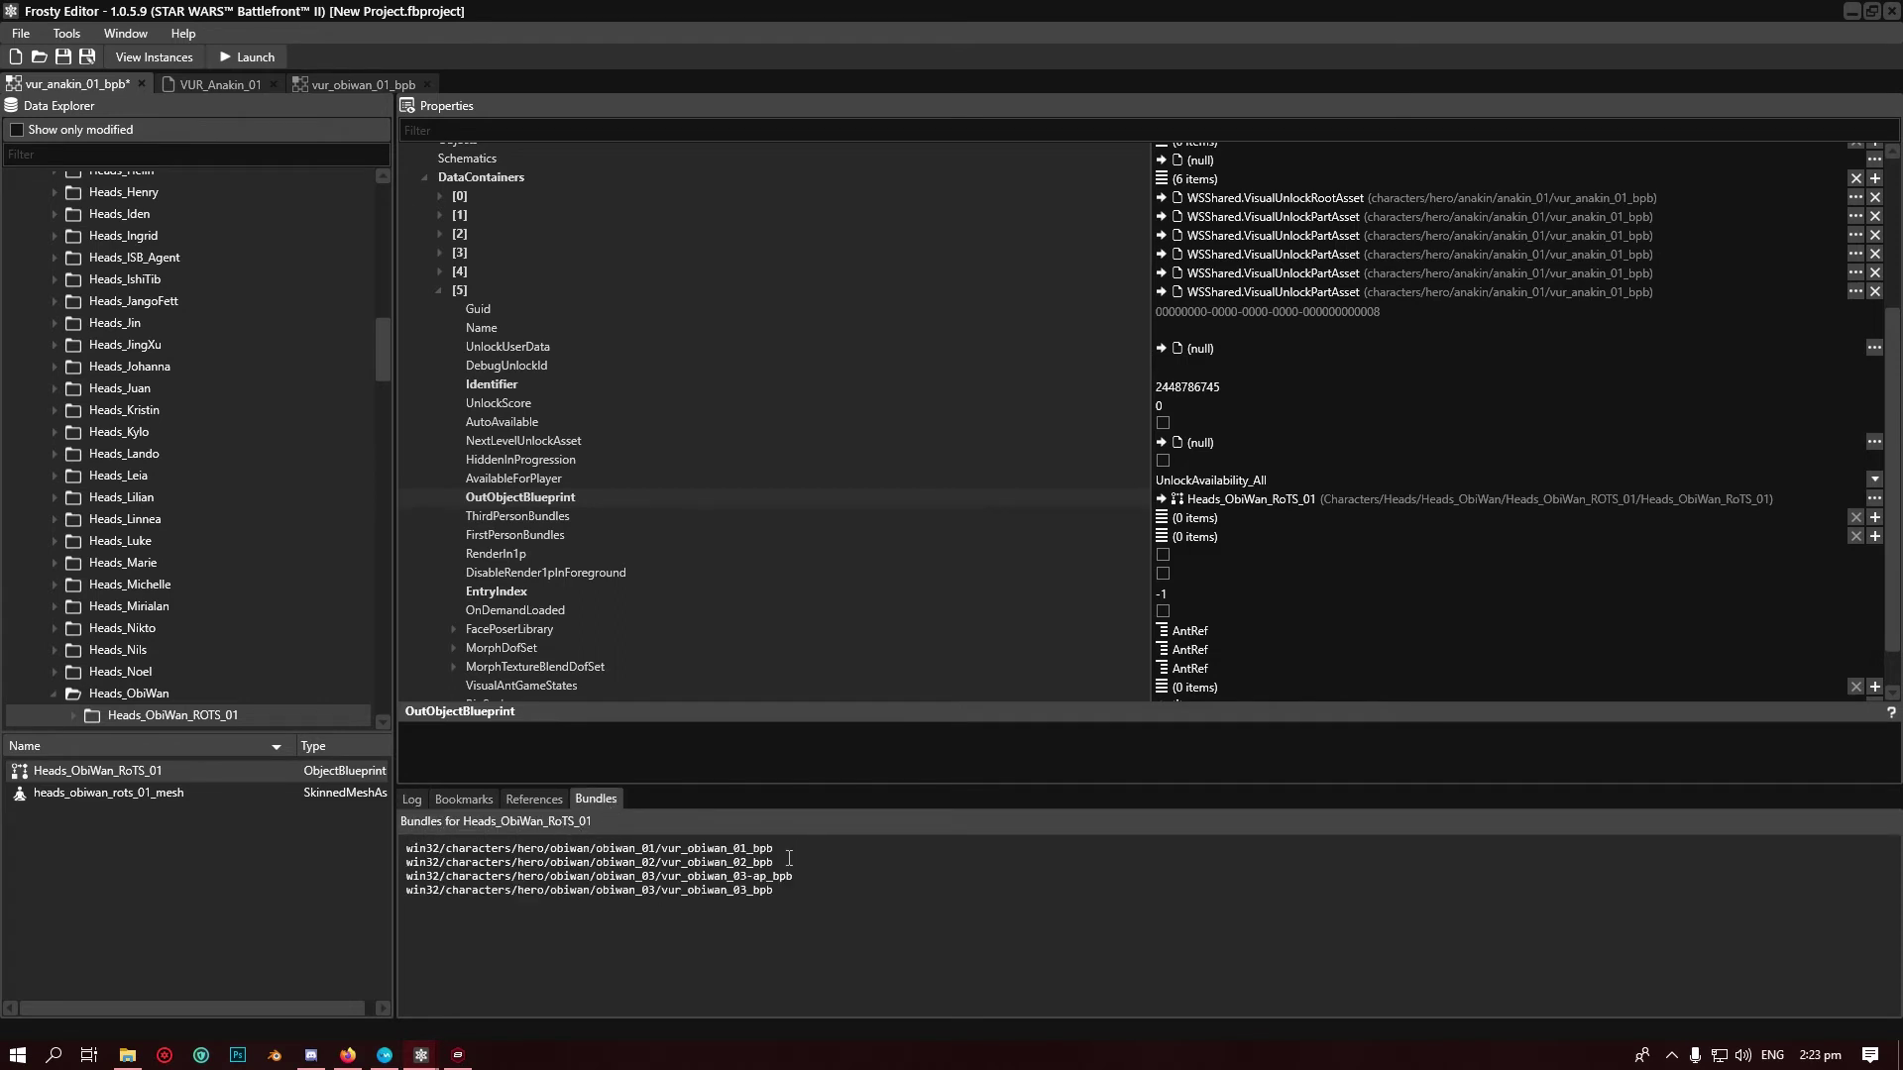
pyautogui.moveTo(785, 862); pyautogui.dragTo(449, 865)
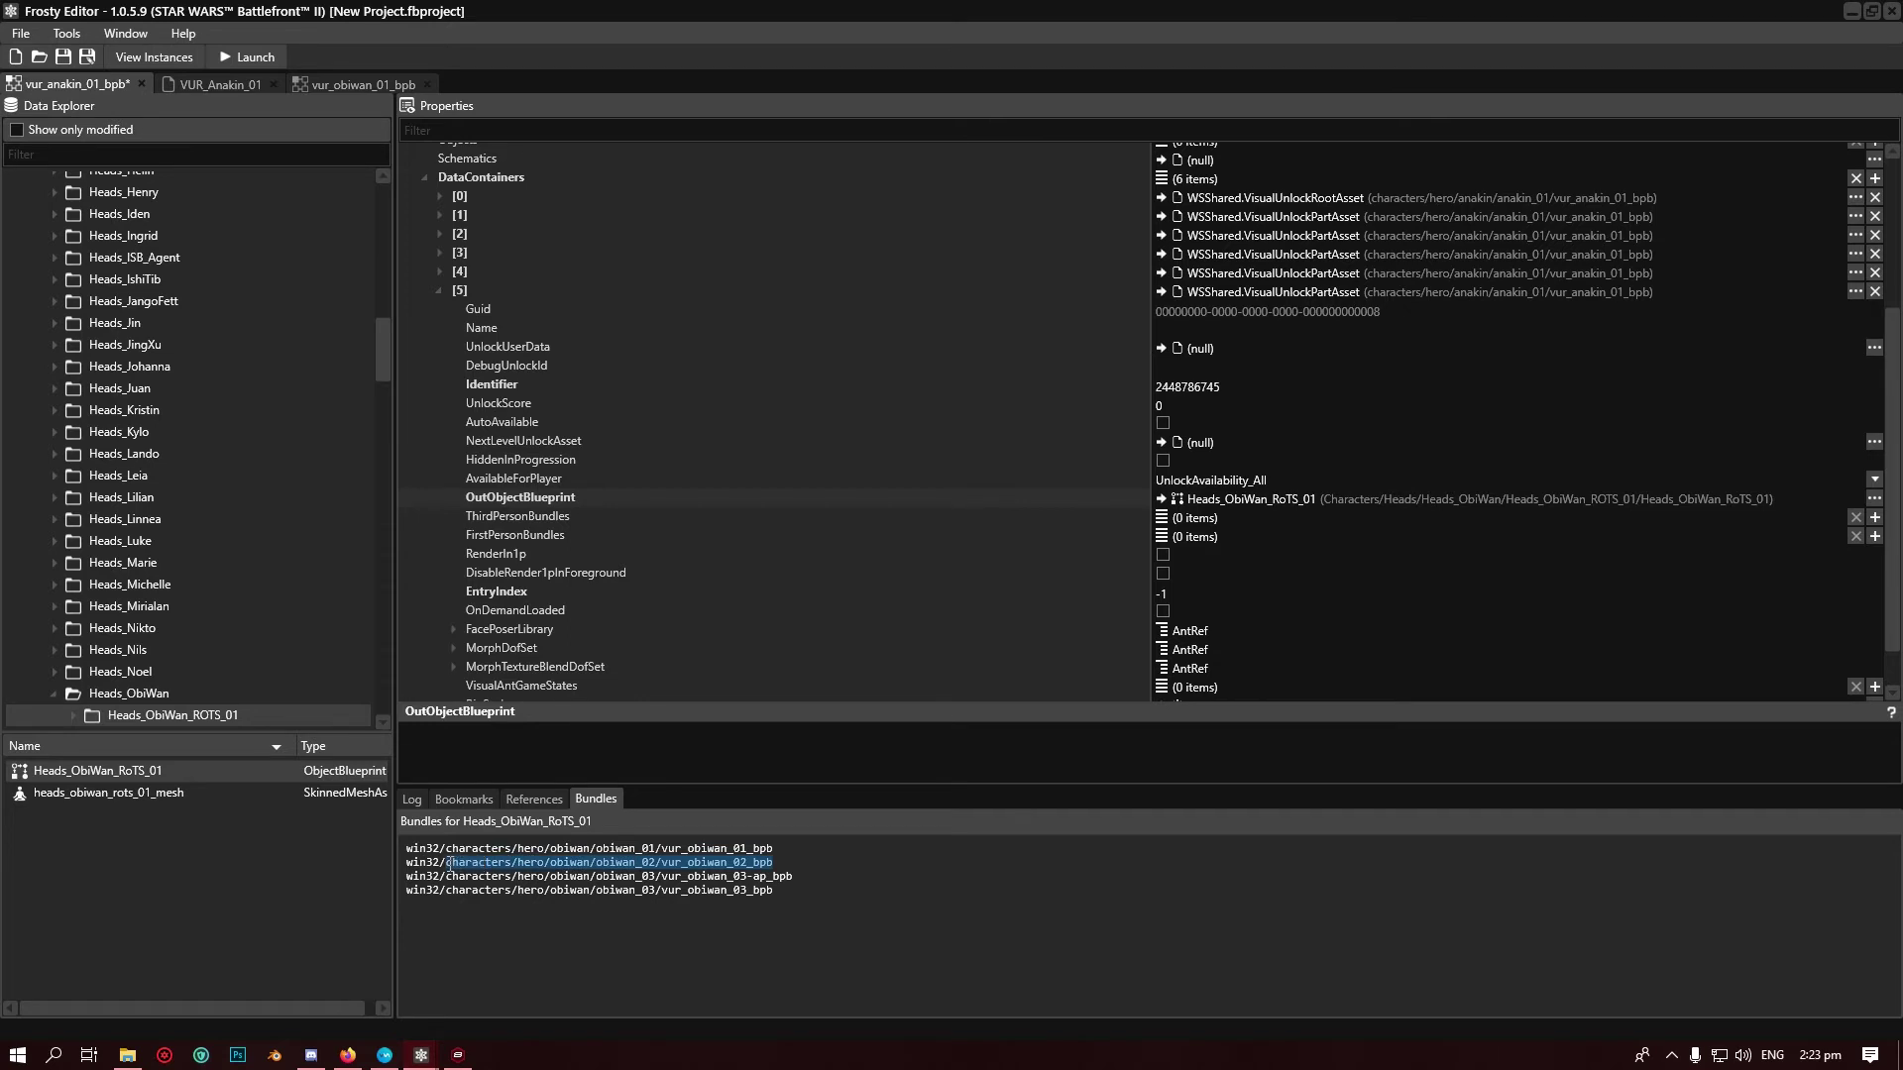
pyautogui.doubleClick(489, 863)
pyautogui.moveTo(489, 864); pyautogui.dragTo(877, 859)
# Add three Parents to ThirdPersonBundles [0] and name the first characters/hero/obiwan/obiwan_02/vur_obiwan_02_bpb
pyautogui.click(219, 84)
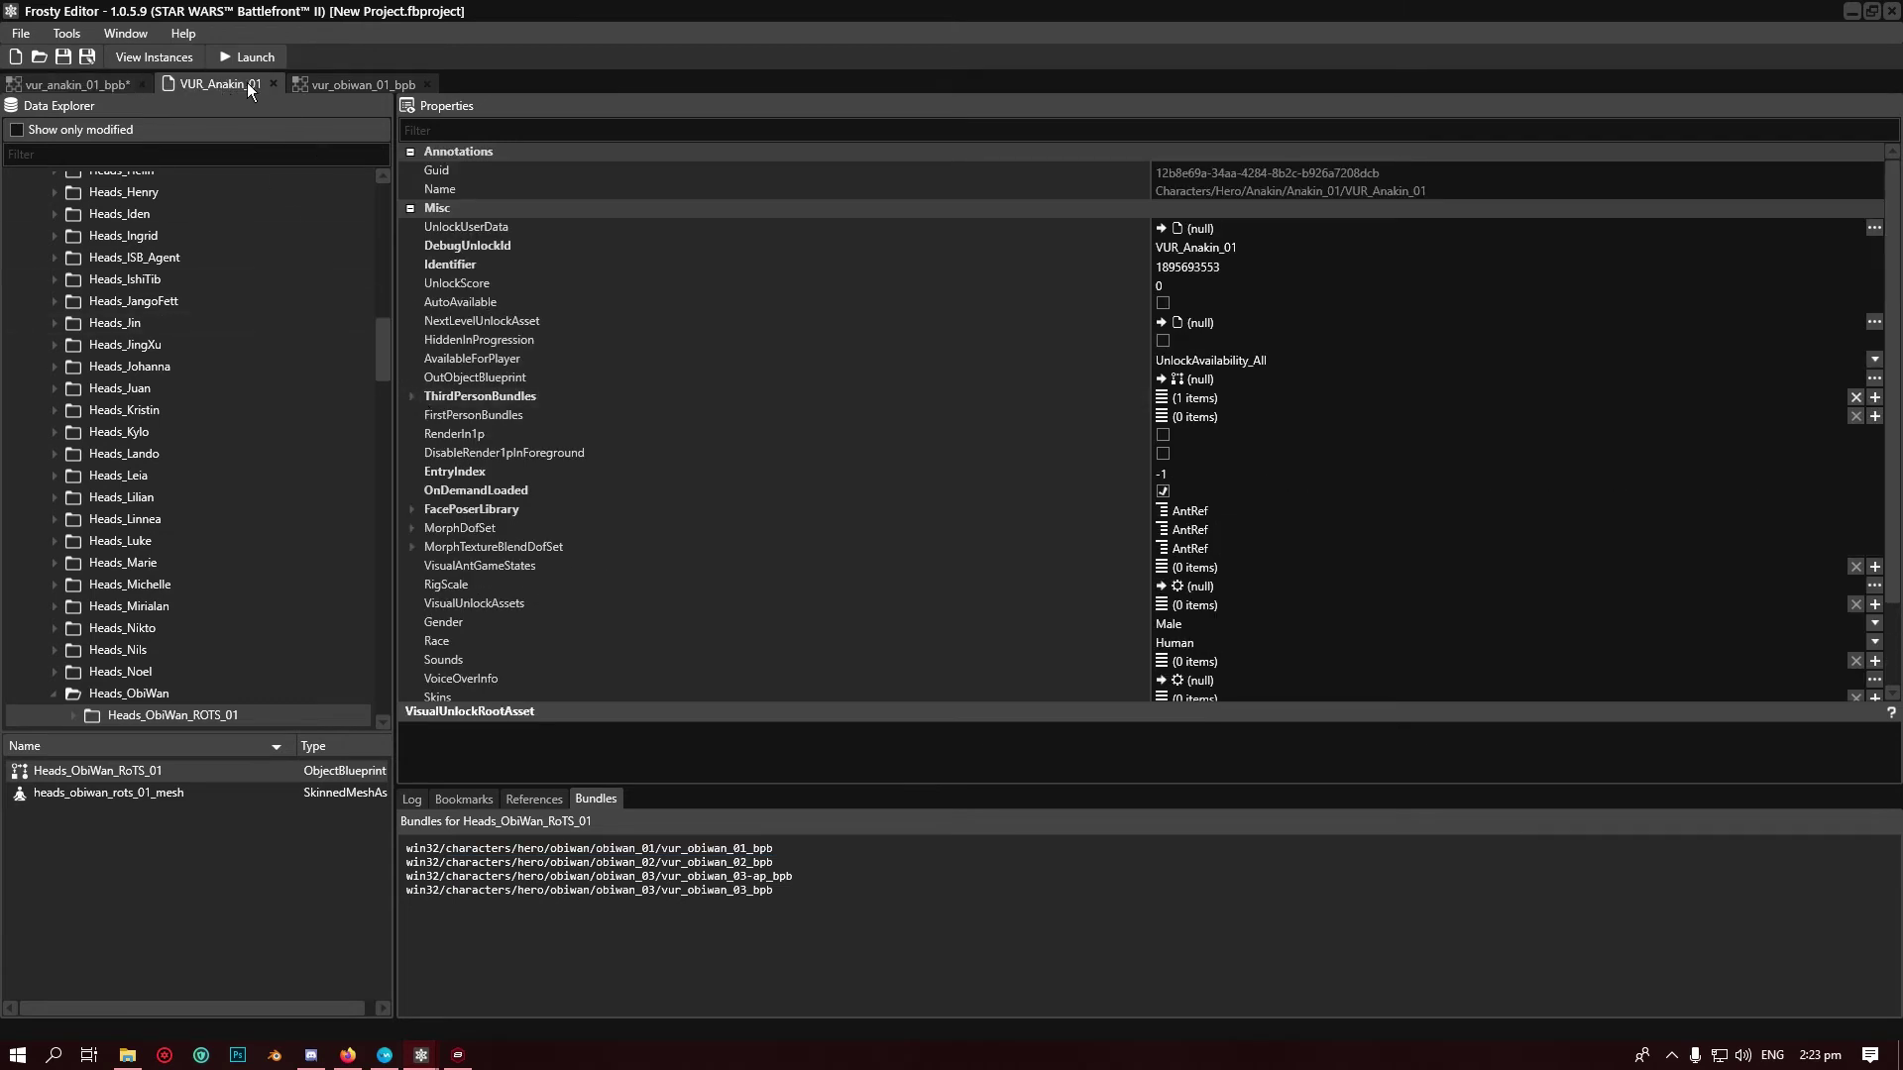
pyautogui.click(413, 396)
pyautogui.click(428, 417)
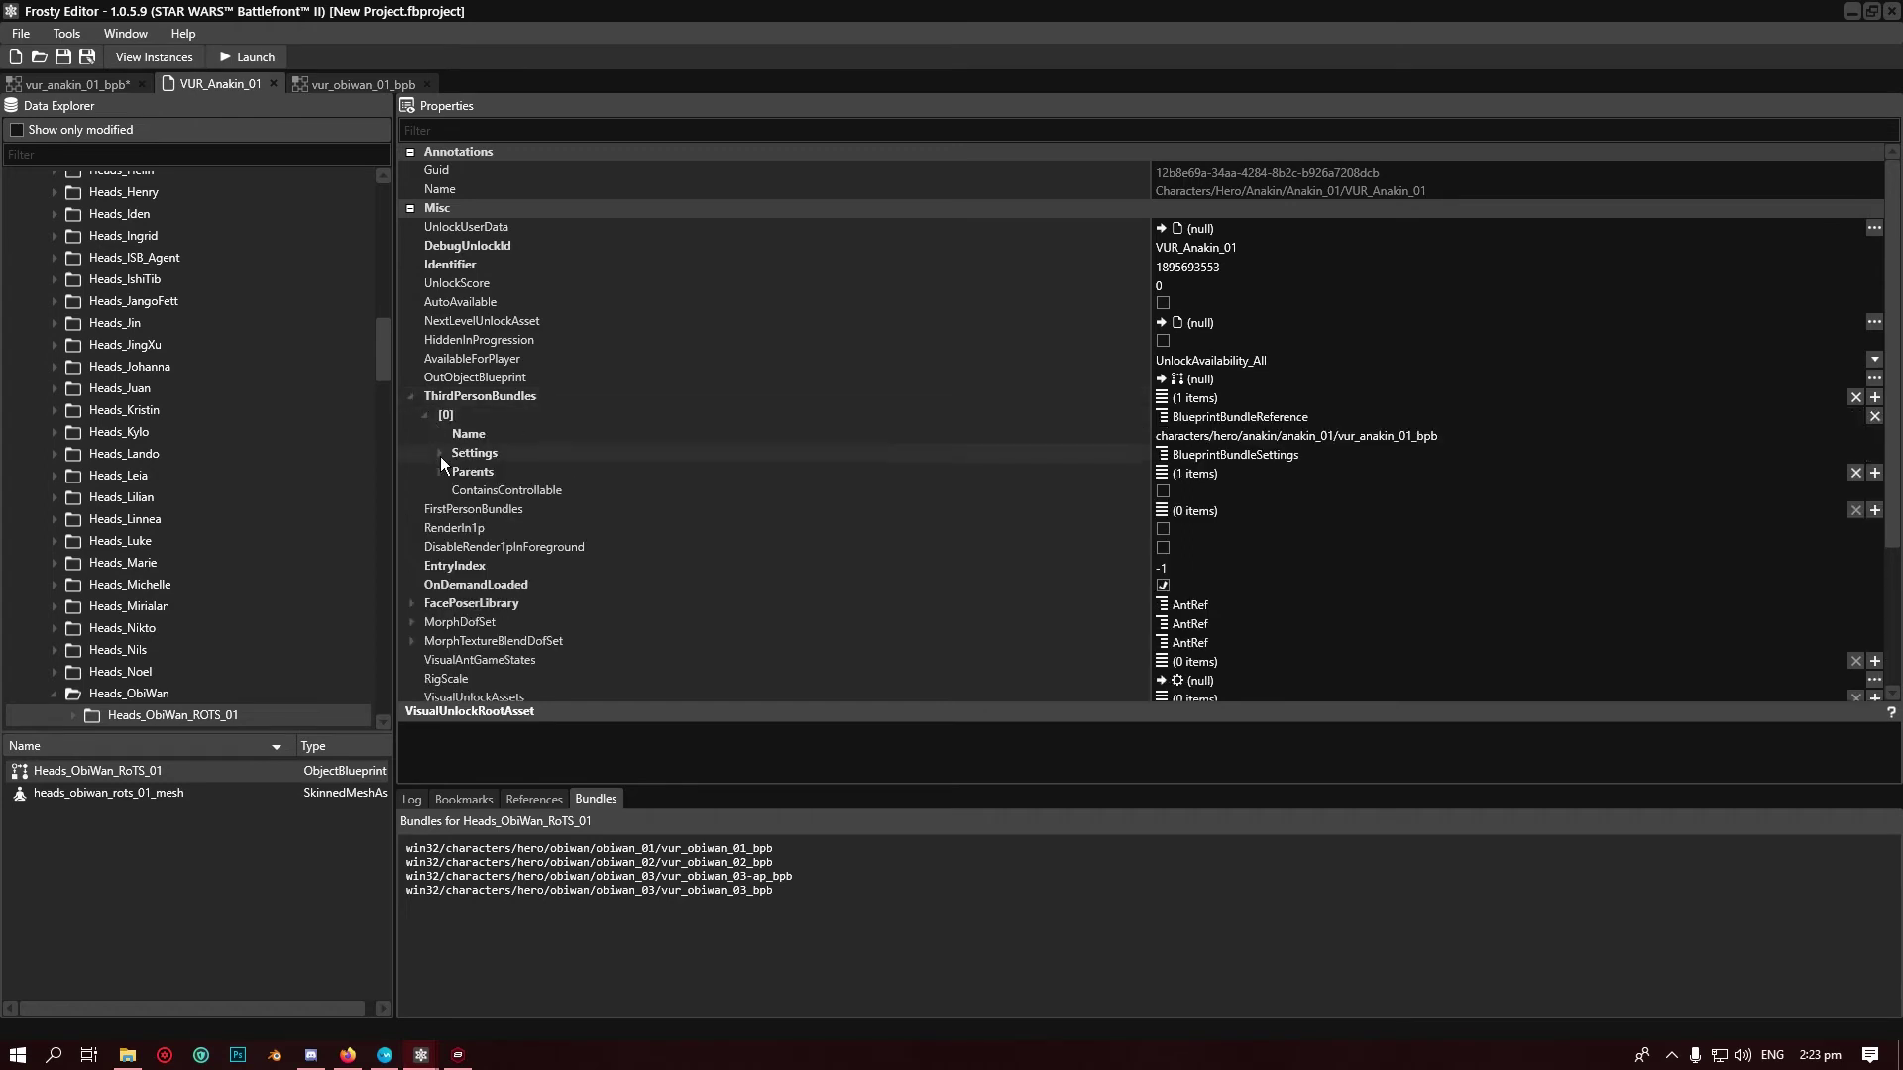
pyautogui.click(439, 471)
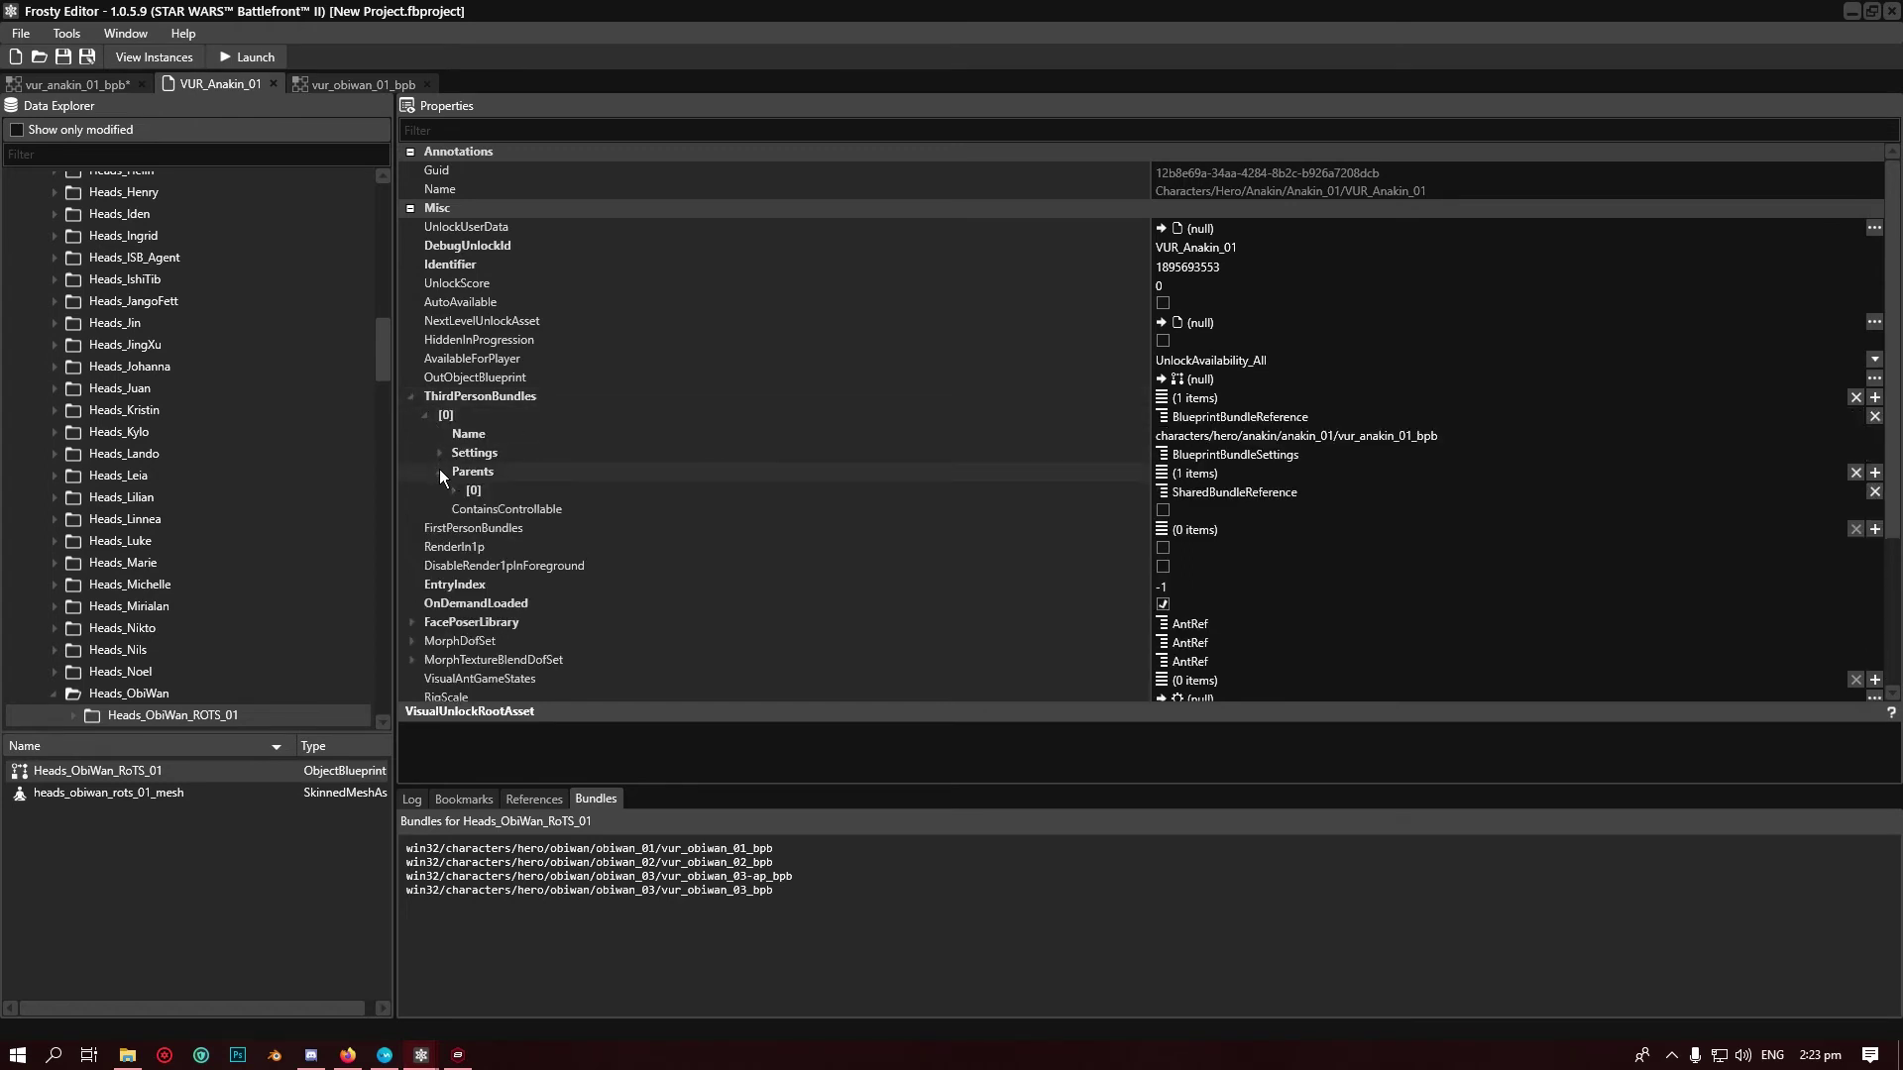
pyautogui.click(1874, 473)
pyautogui.click(1874, 472)
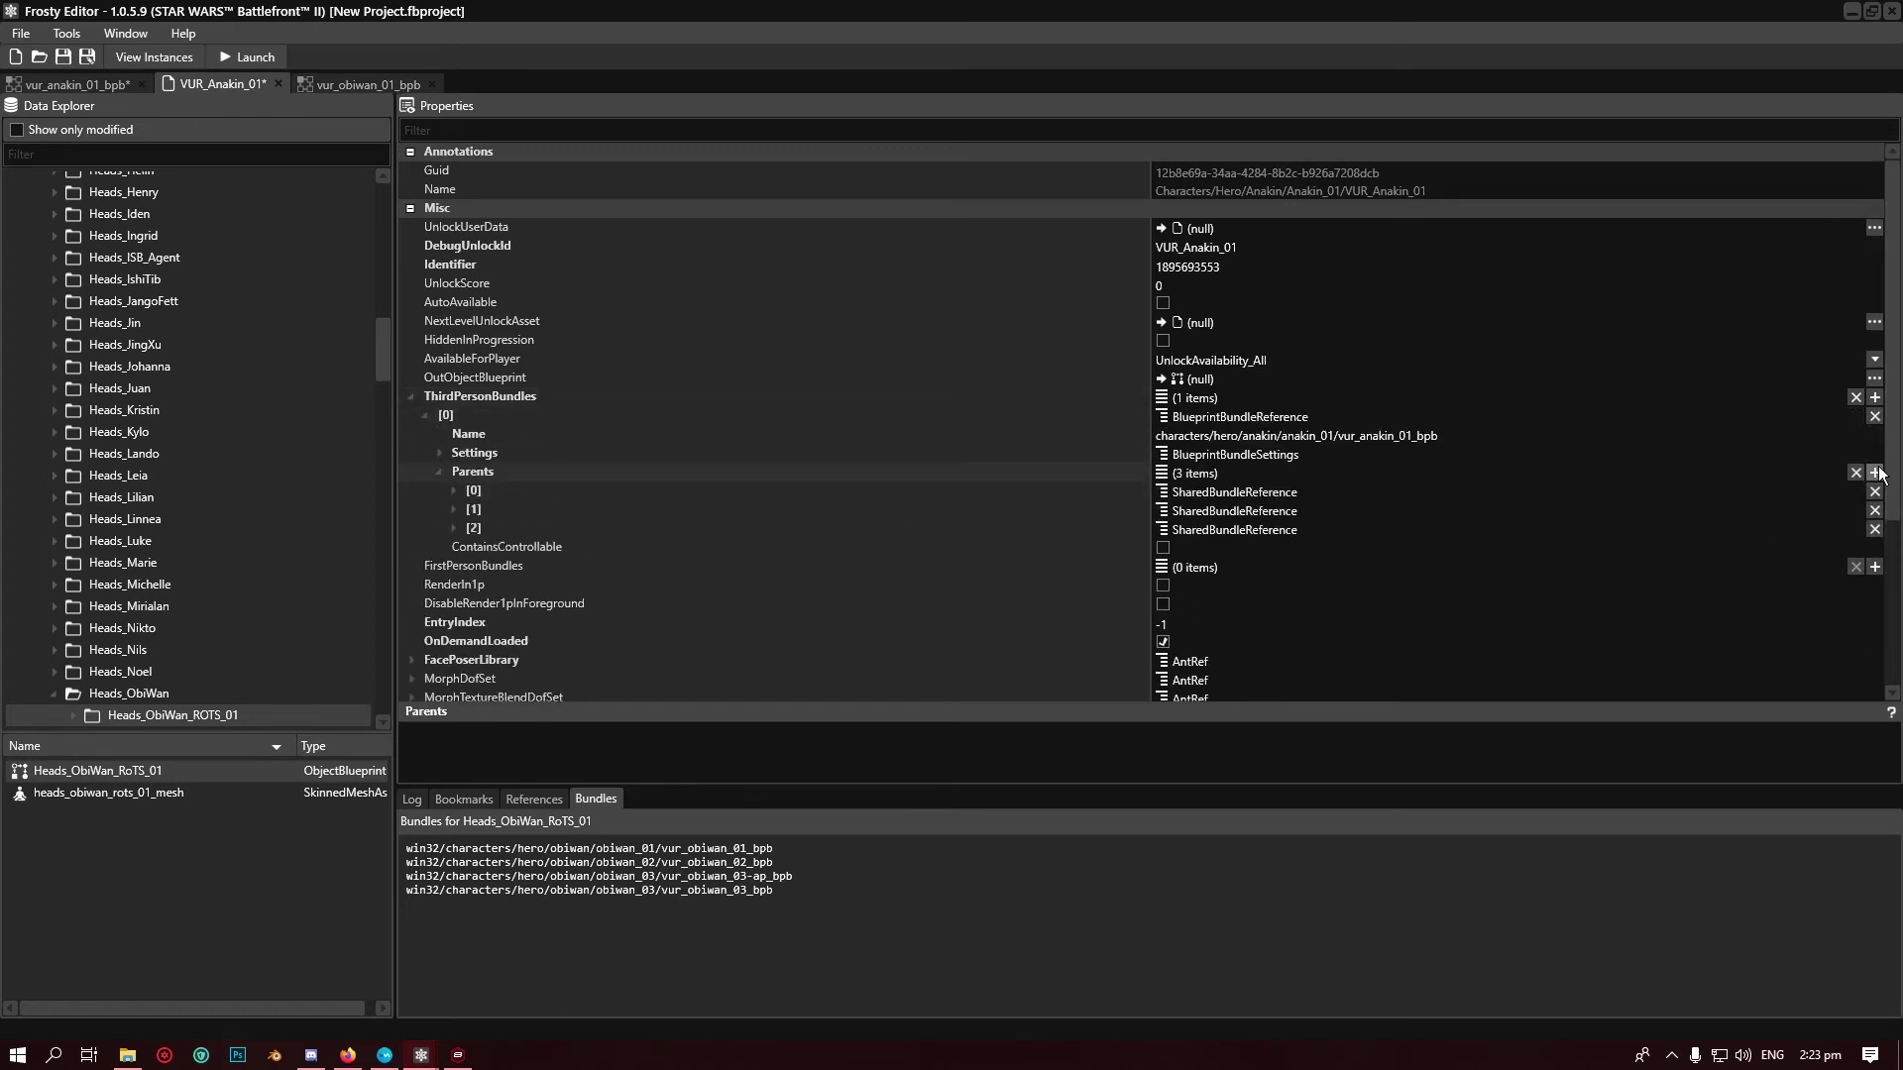
pyautogui.click(454, 490)
pyautogui.click(1267, 511)
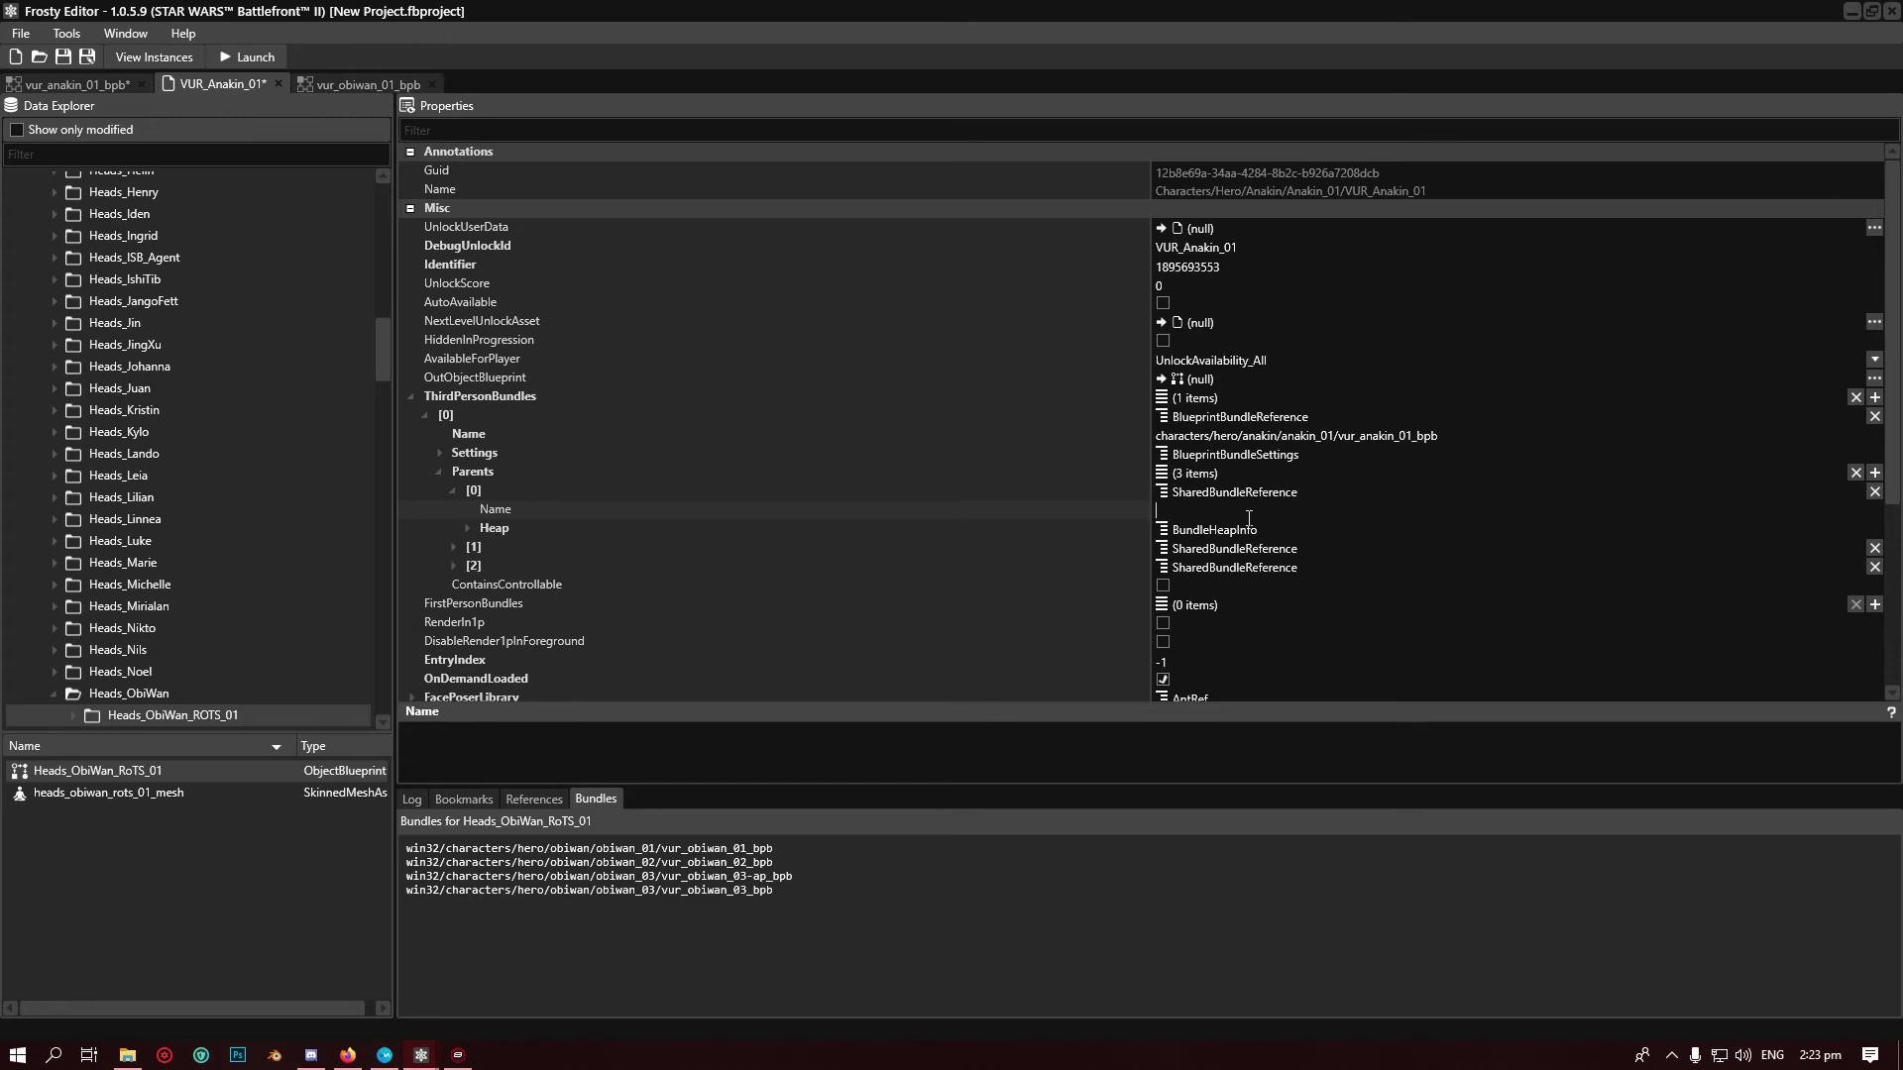
pyautogui.write('characters/hero/obiwan/obiwan_02/vur_obiwan_02_bpb')
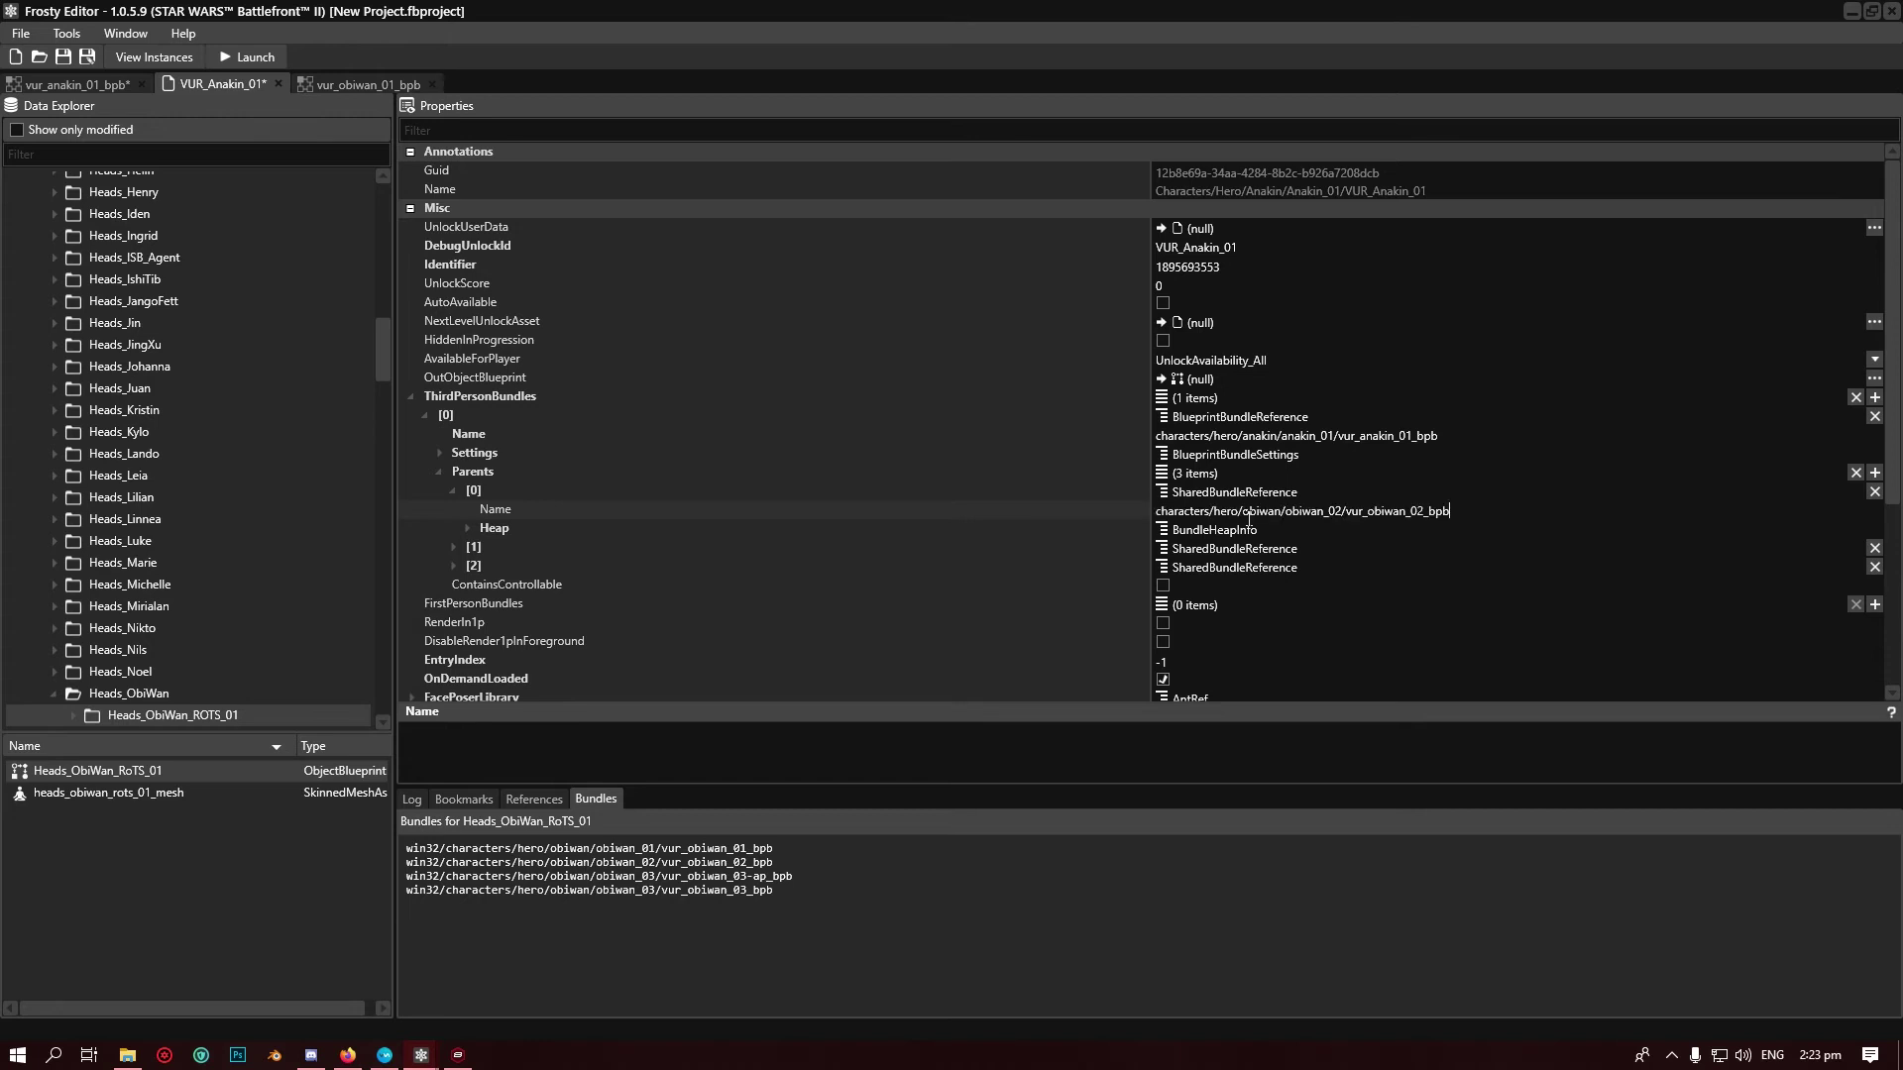
# Expand parent [1] and select AlderaanHonorGuard_01's vur_alderaanhonorguard_01_bpb bundle path
pyautogui.click(444, 545)
pyautogui.click(451, 549)
pyautogui.scroll(15, 85, 490)
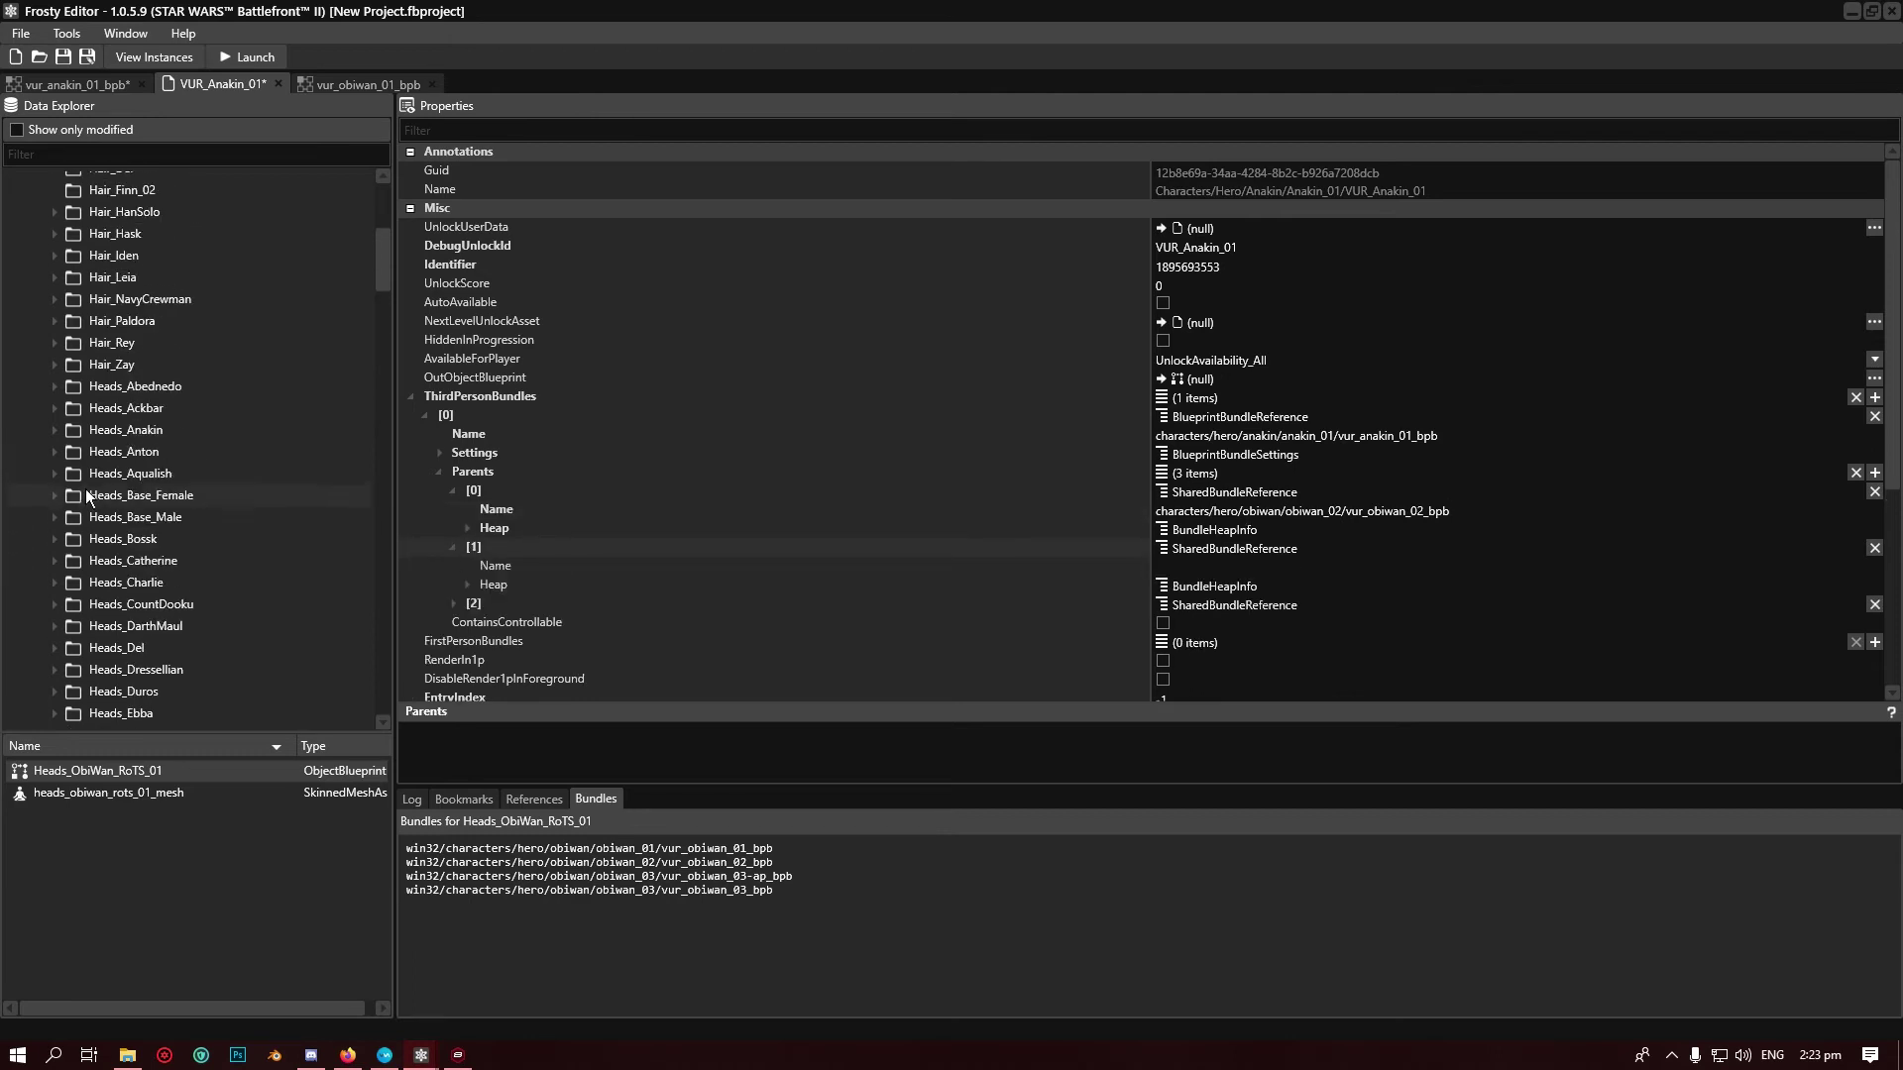
pyautogui.doubleClick(41, 458)
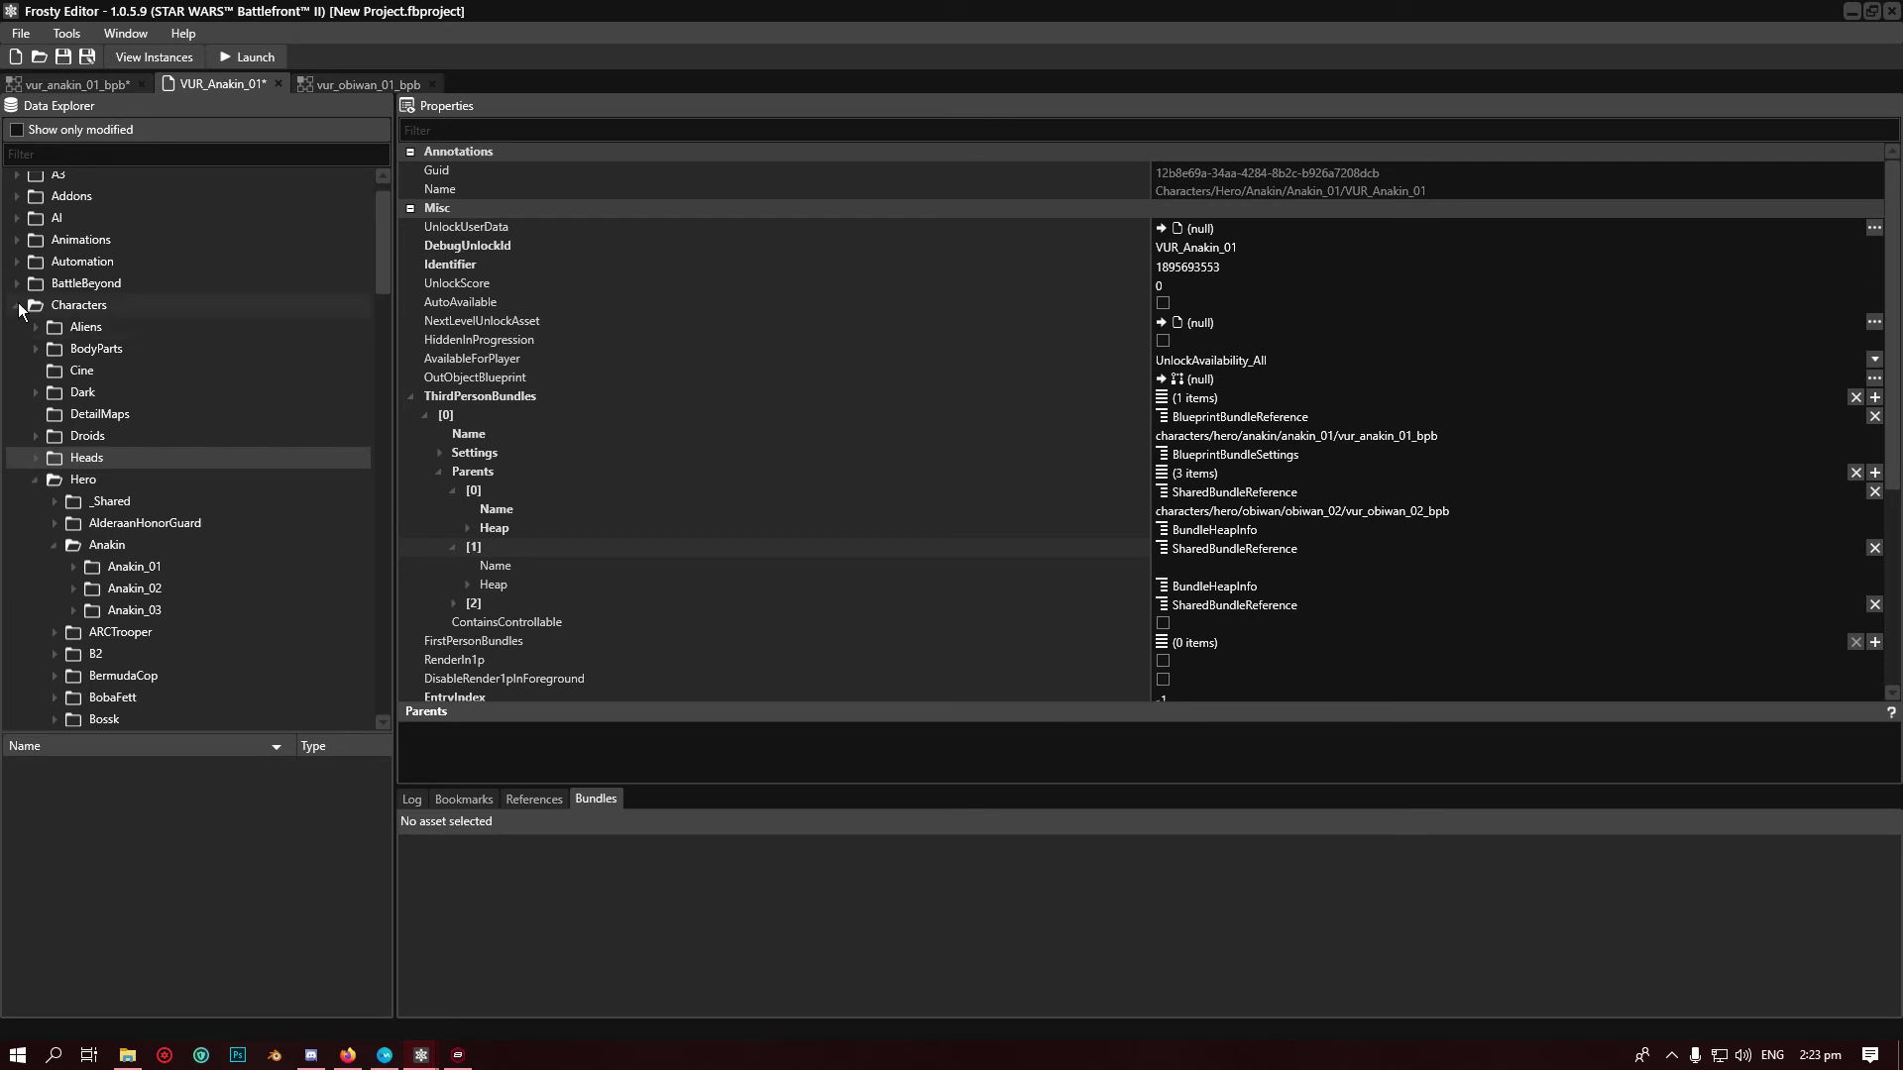
pyautogui.scroll(-2, 60, 438)
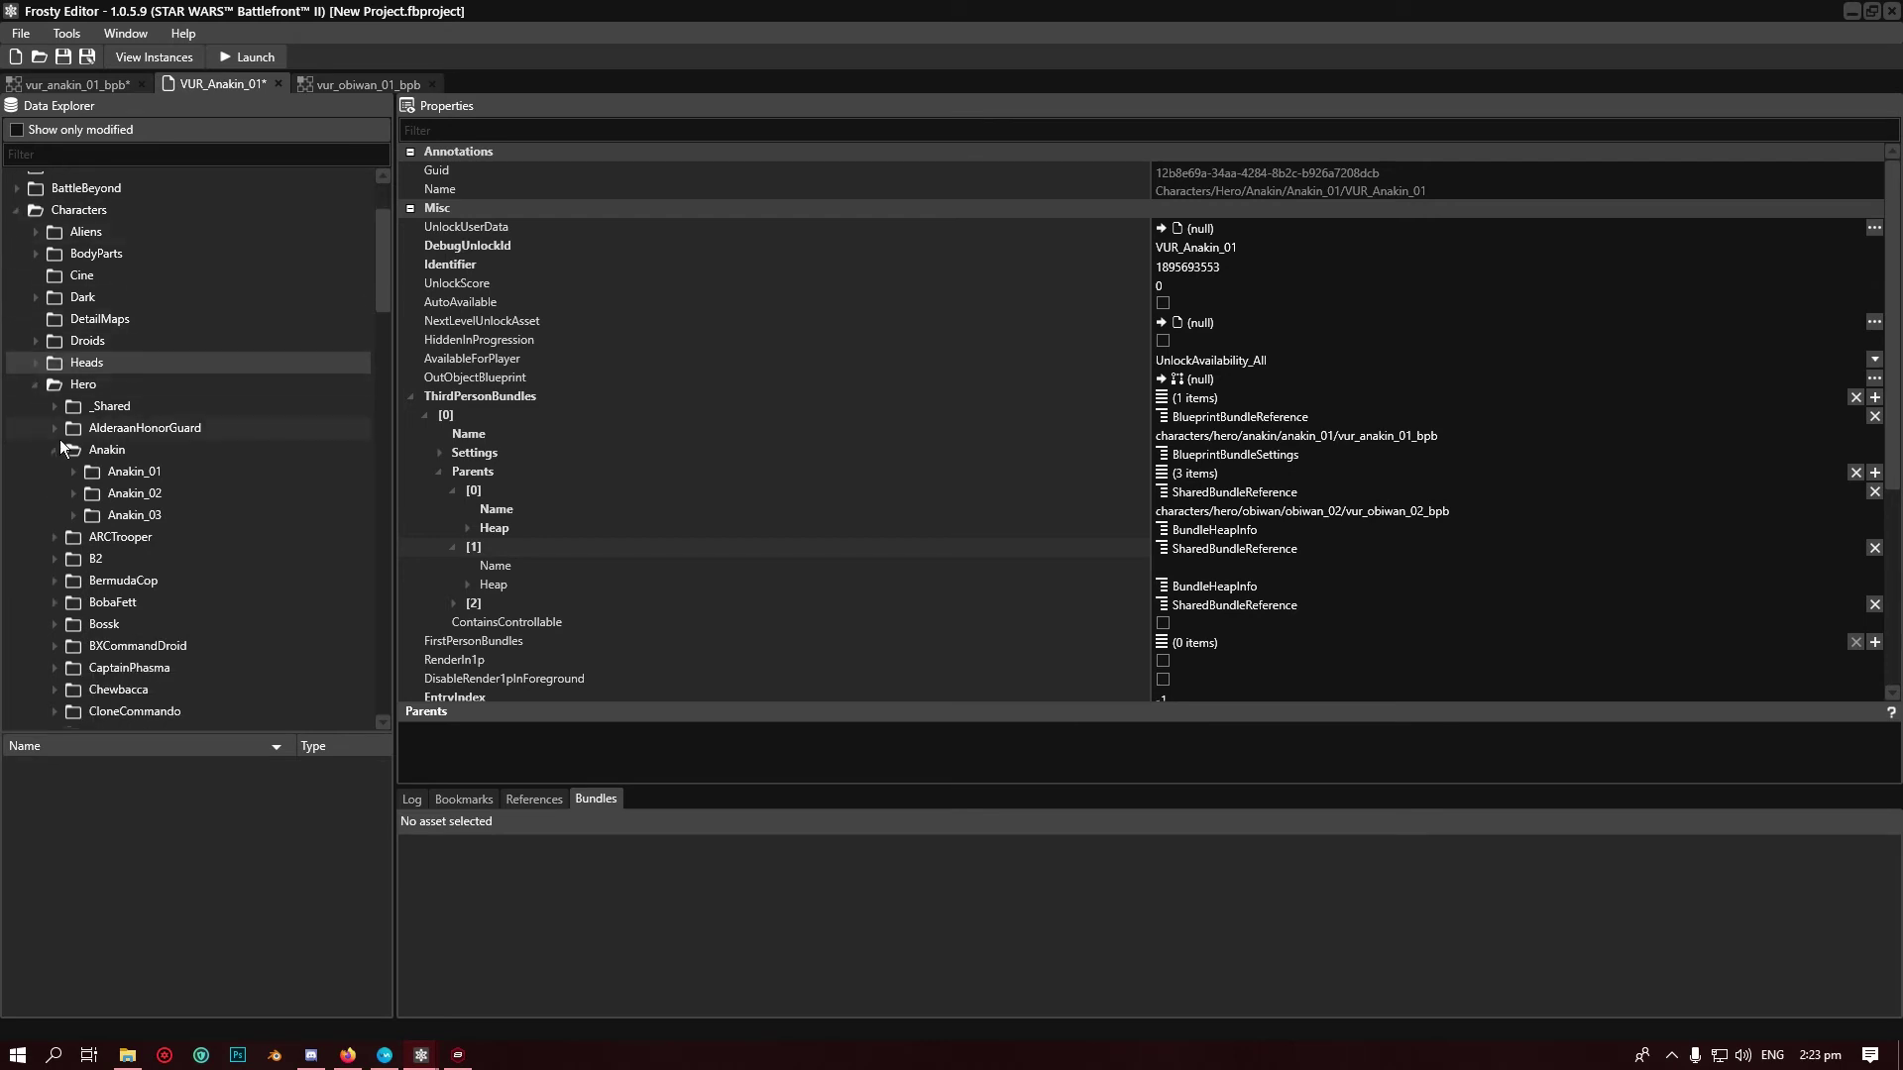
pyautogui.click(123, 436)
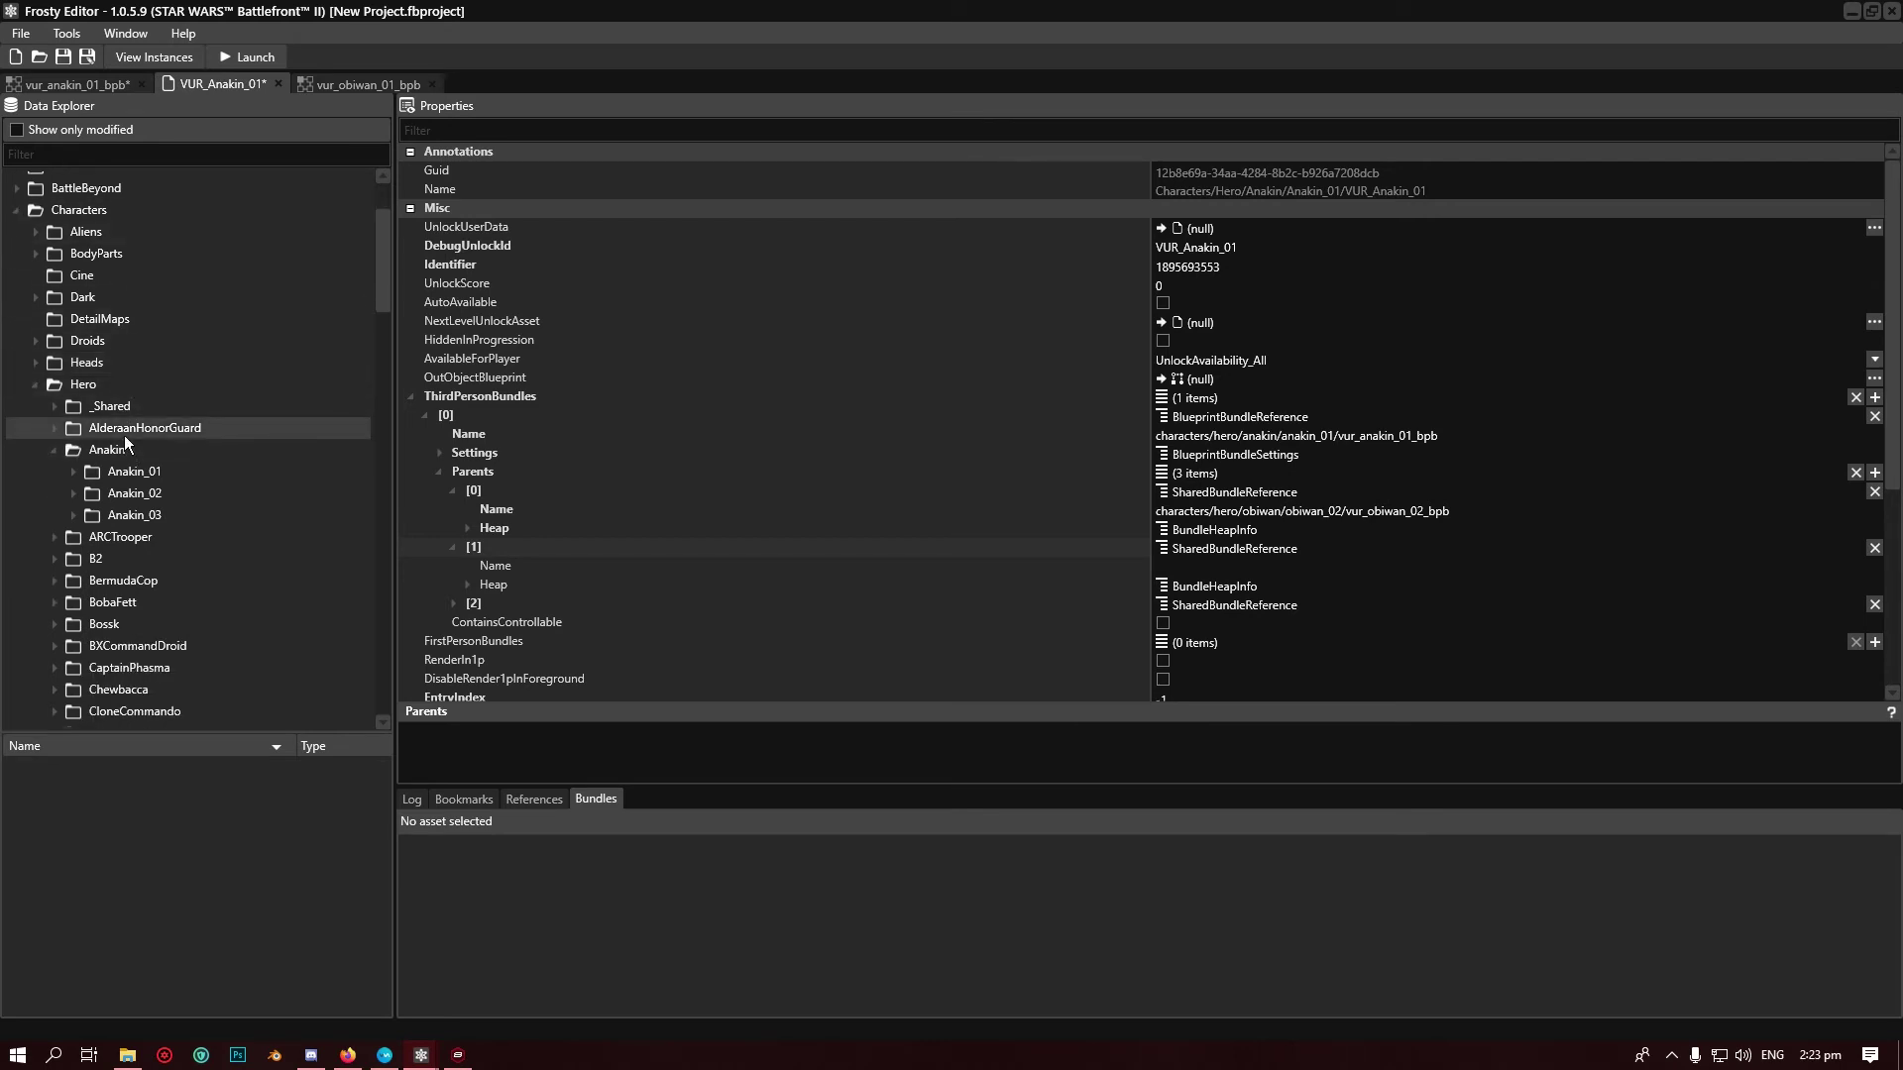
pyautogui.click(47, 426)
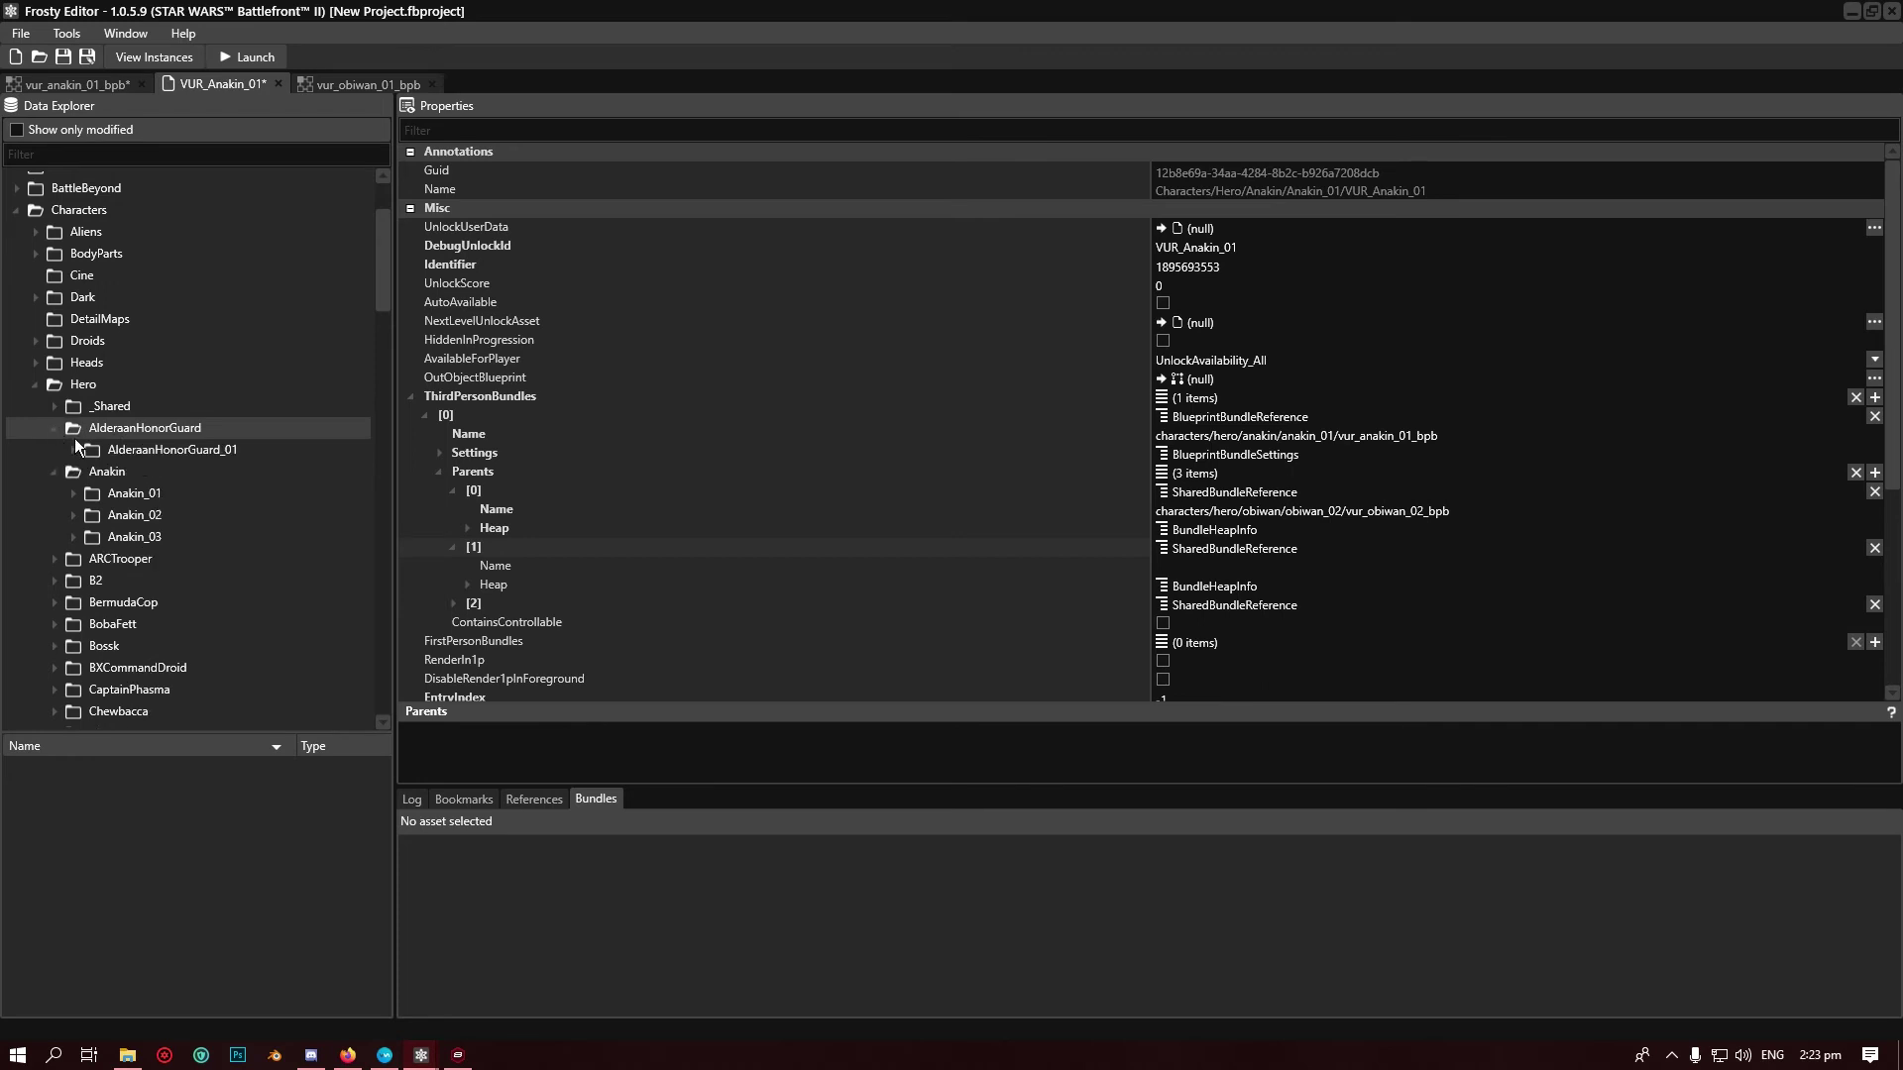
pyautogui.click(74, 450)
pyautogui.click(99, 453)
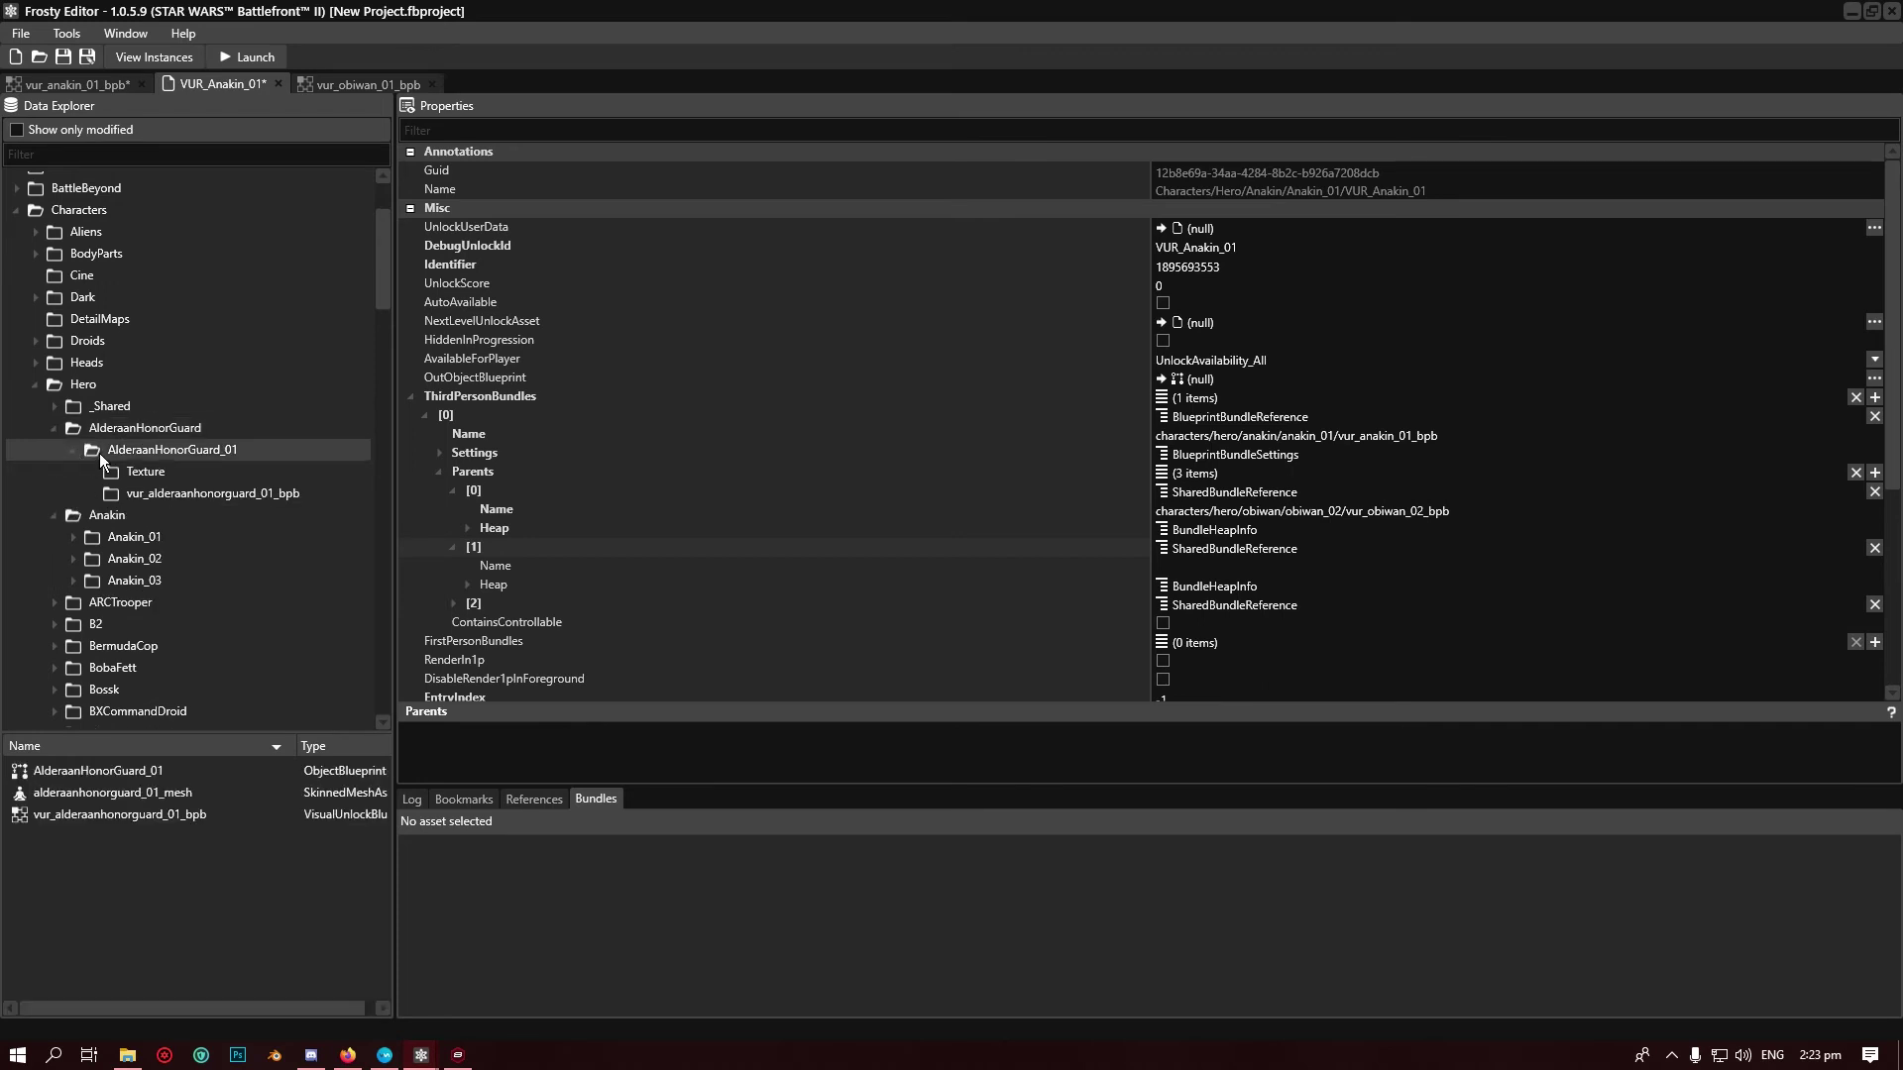
pyautogui.click(144, 809)
pyautogui.moveTo(446, 848); pyautogui.dragTo(1046, 868)
pyautogui.hotkey('ctrl', 'c')
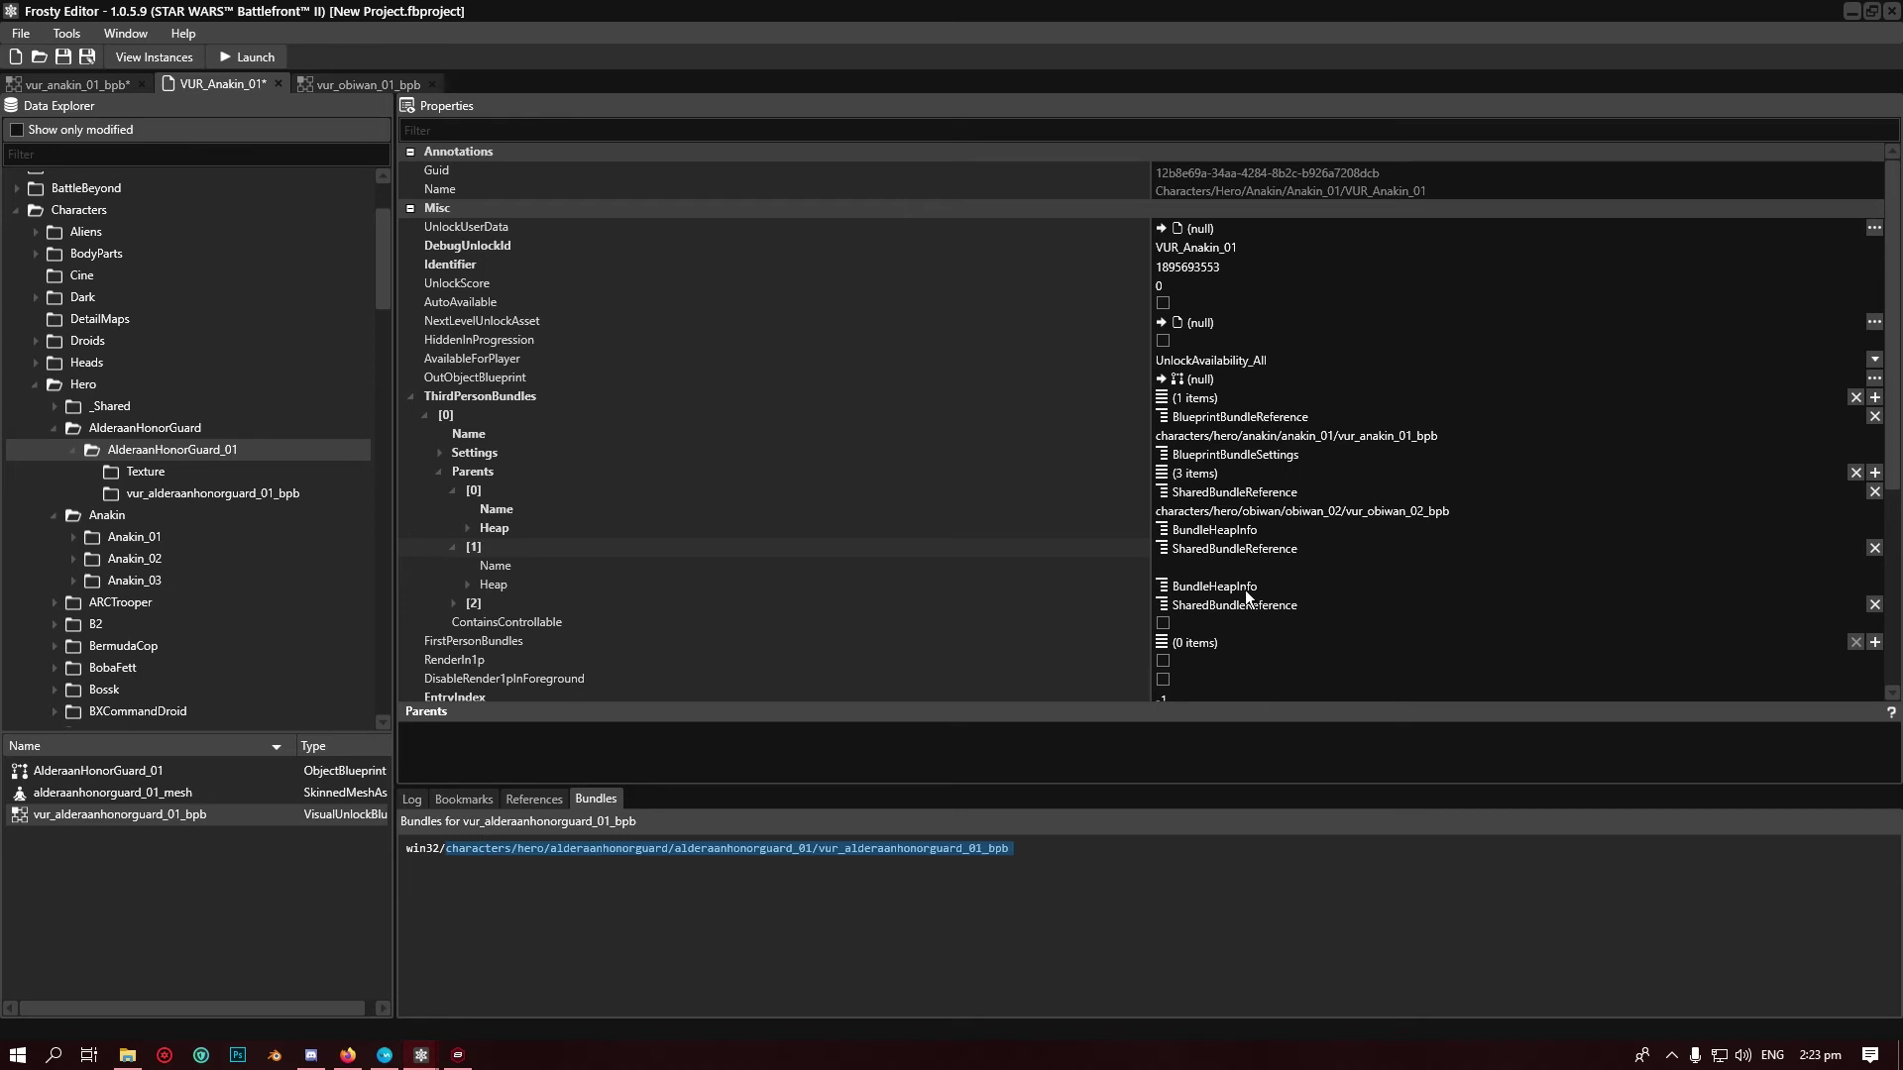
# Paste the honor guard bundle path into parent [1]'s Name
pyautogui.click(1213, 567)
pyautogui.hotkey('ctrl', 'v')
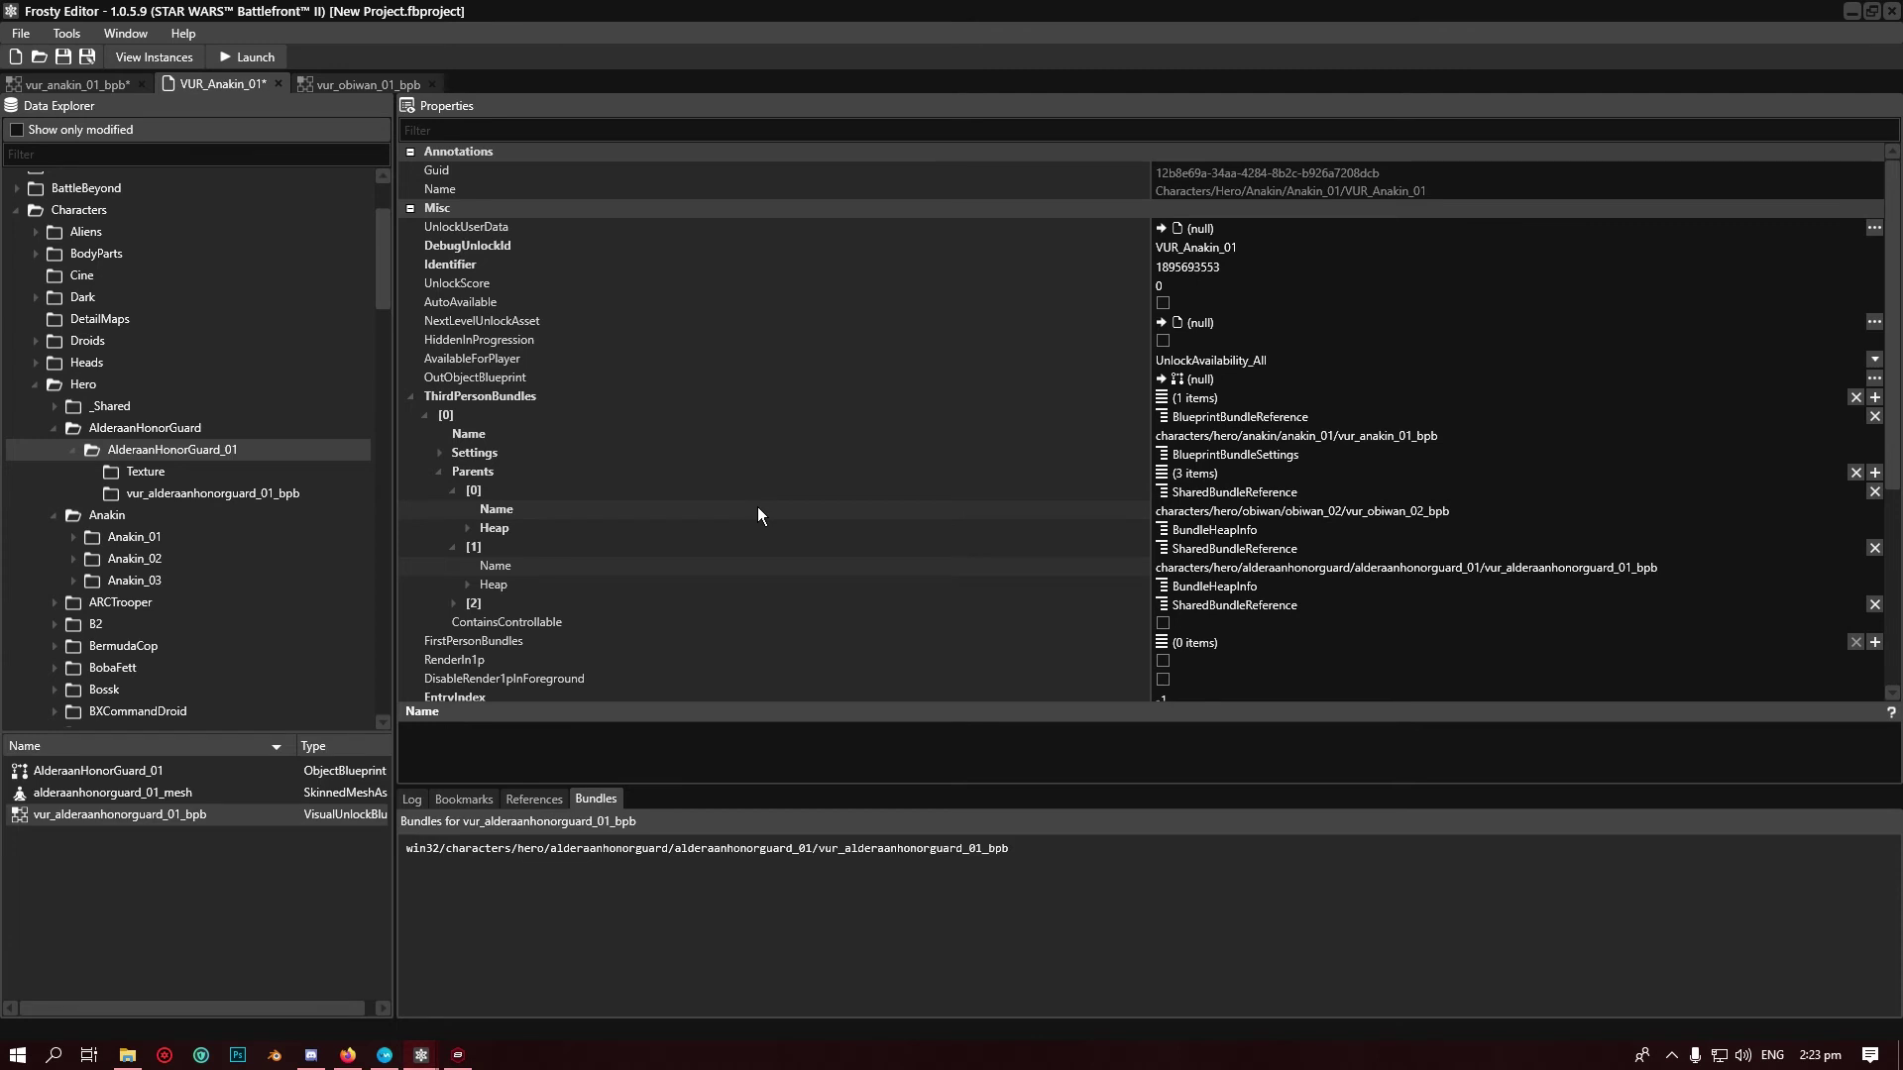
pyautogui.scroll(-1, 757, 513)
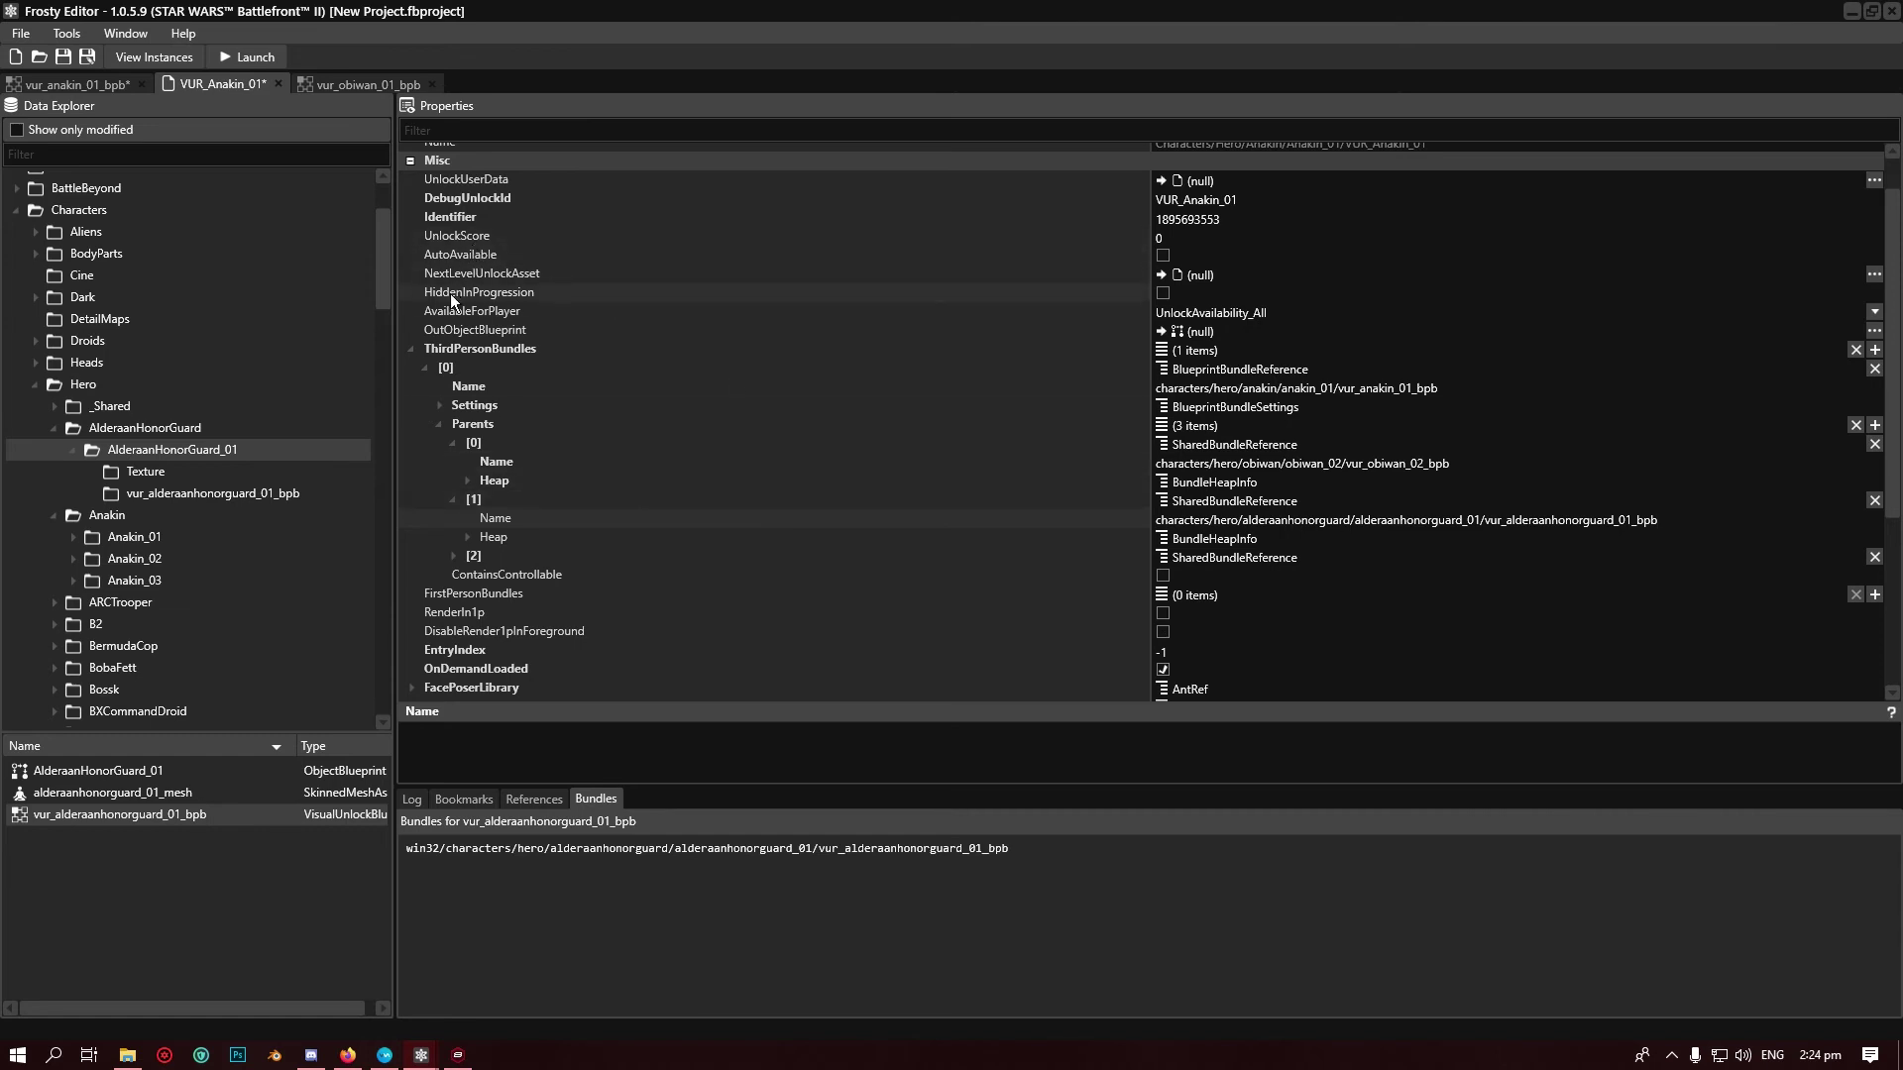
# Launch the game and preview Anakin's Jedi Knight appearance in the Collection
pyautogui.click(242, 62)
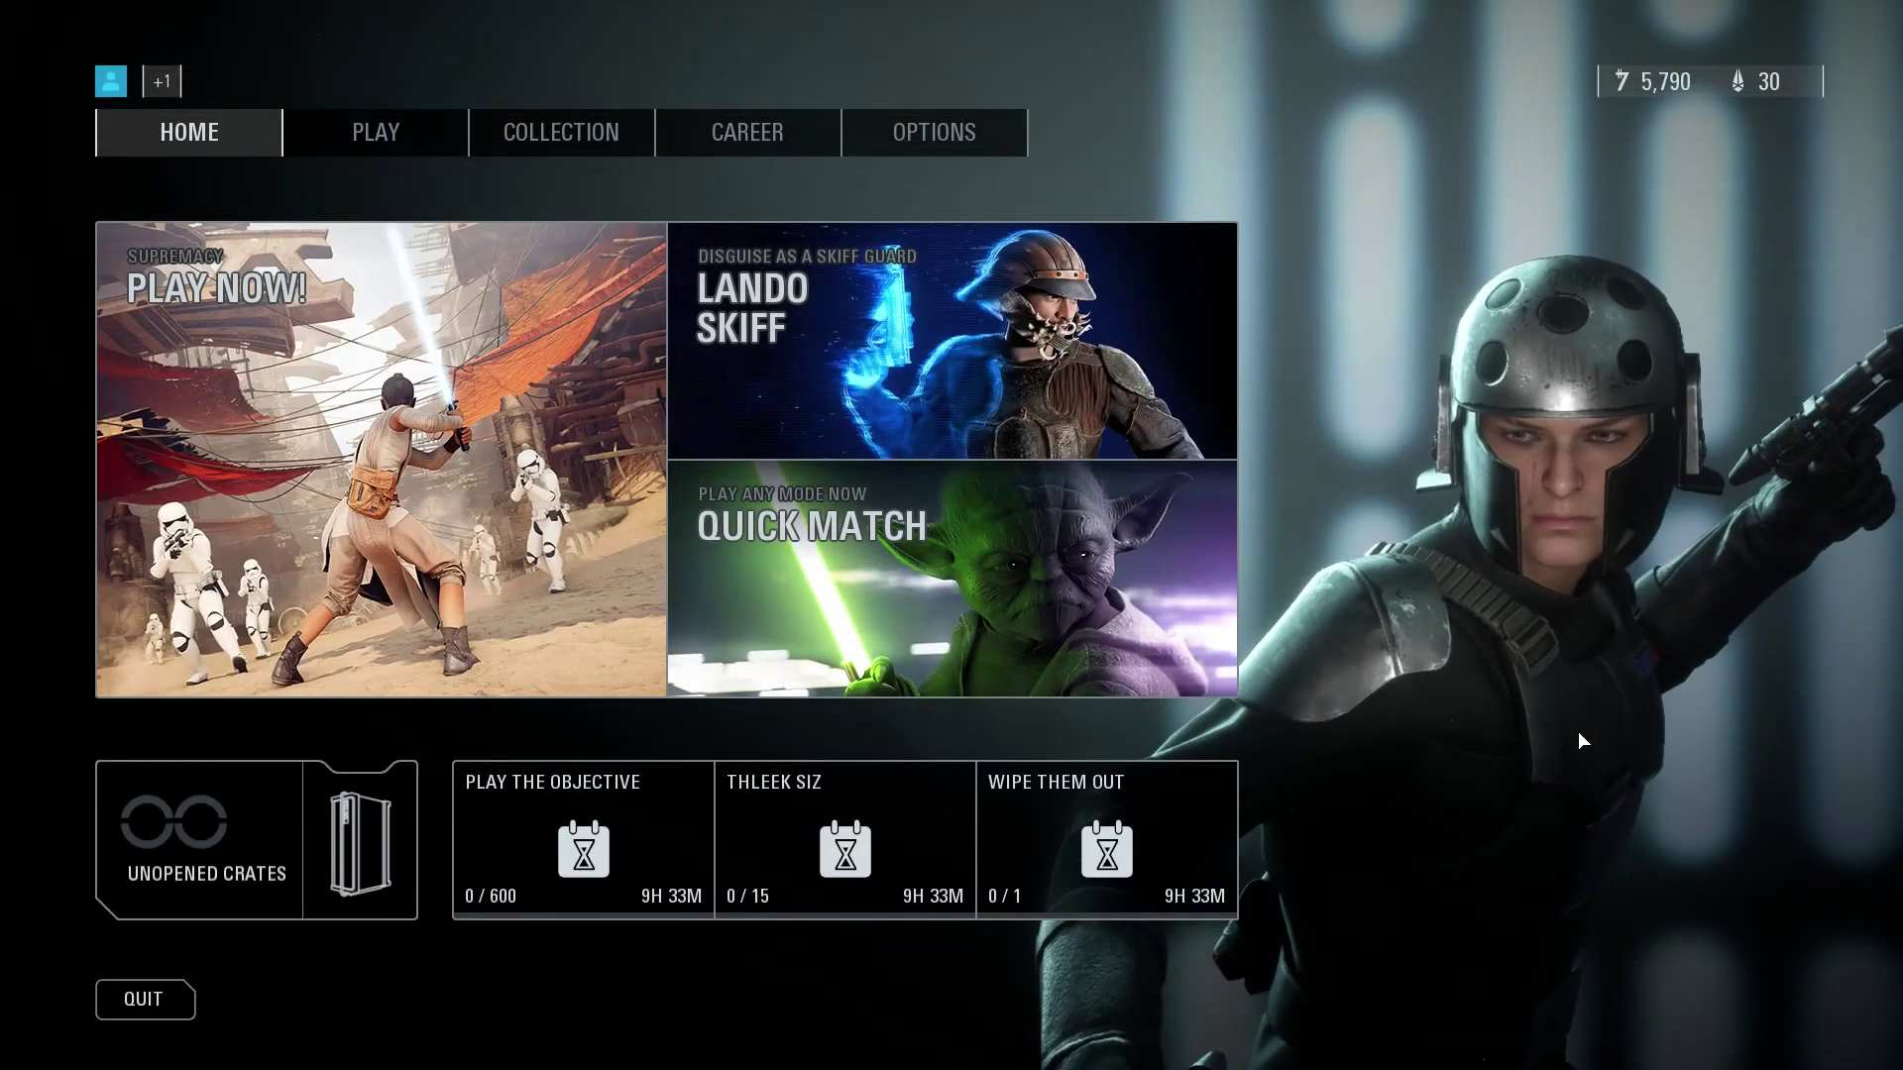
pyautogui.click(577, 138)
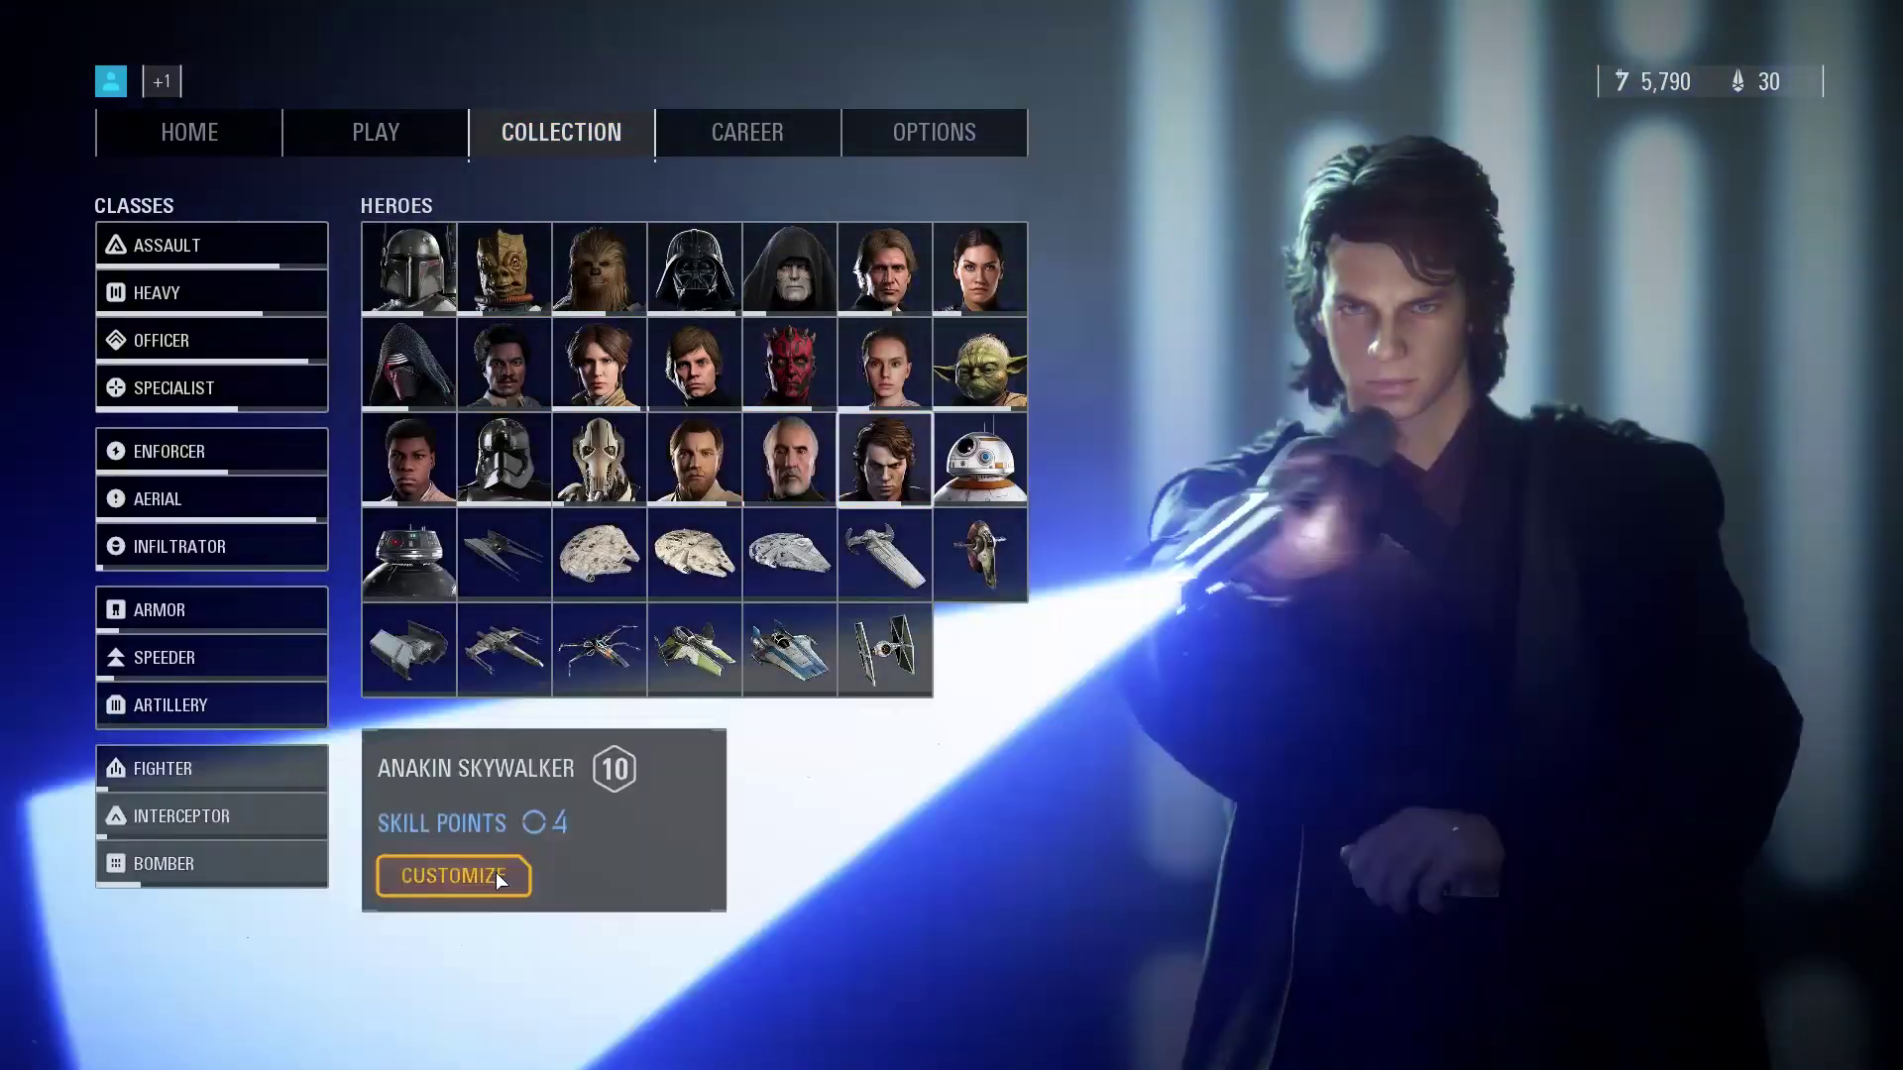
pyautogui.click(498, 875)
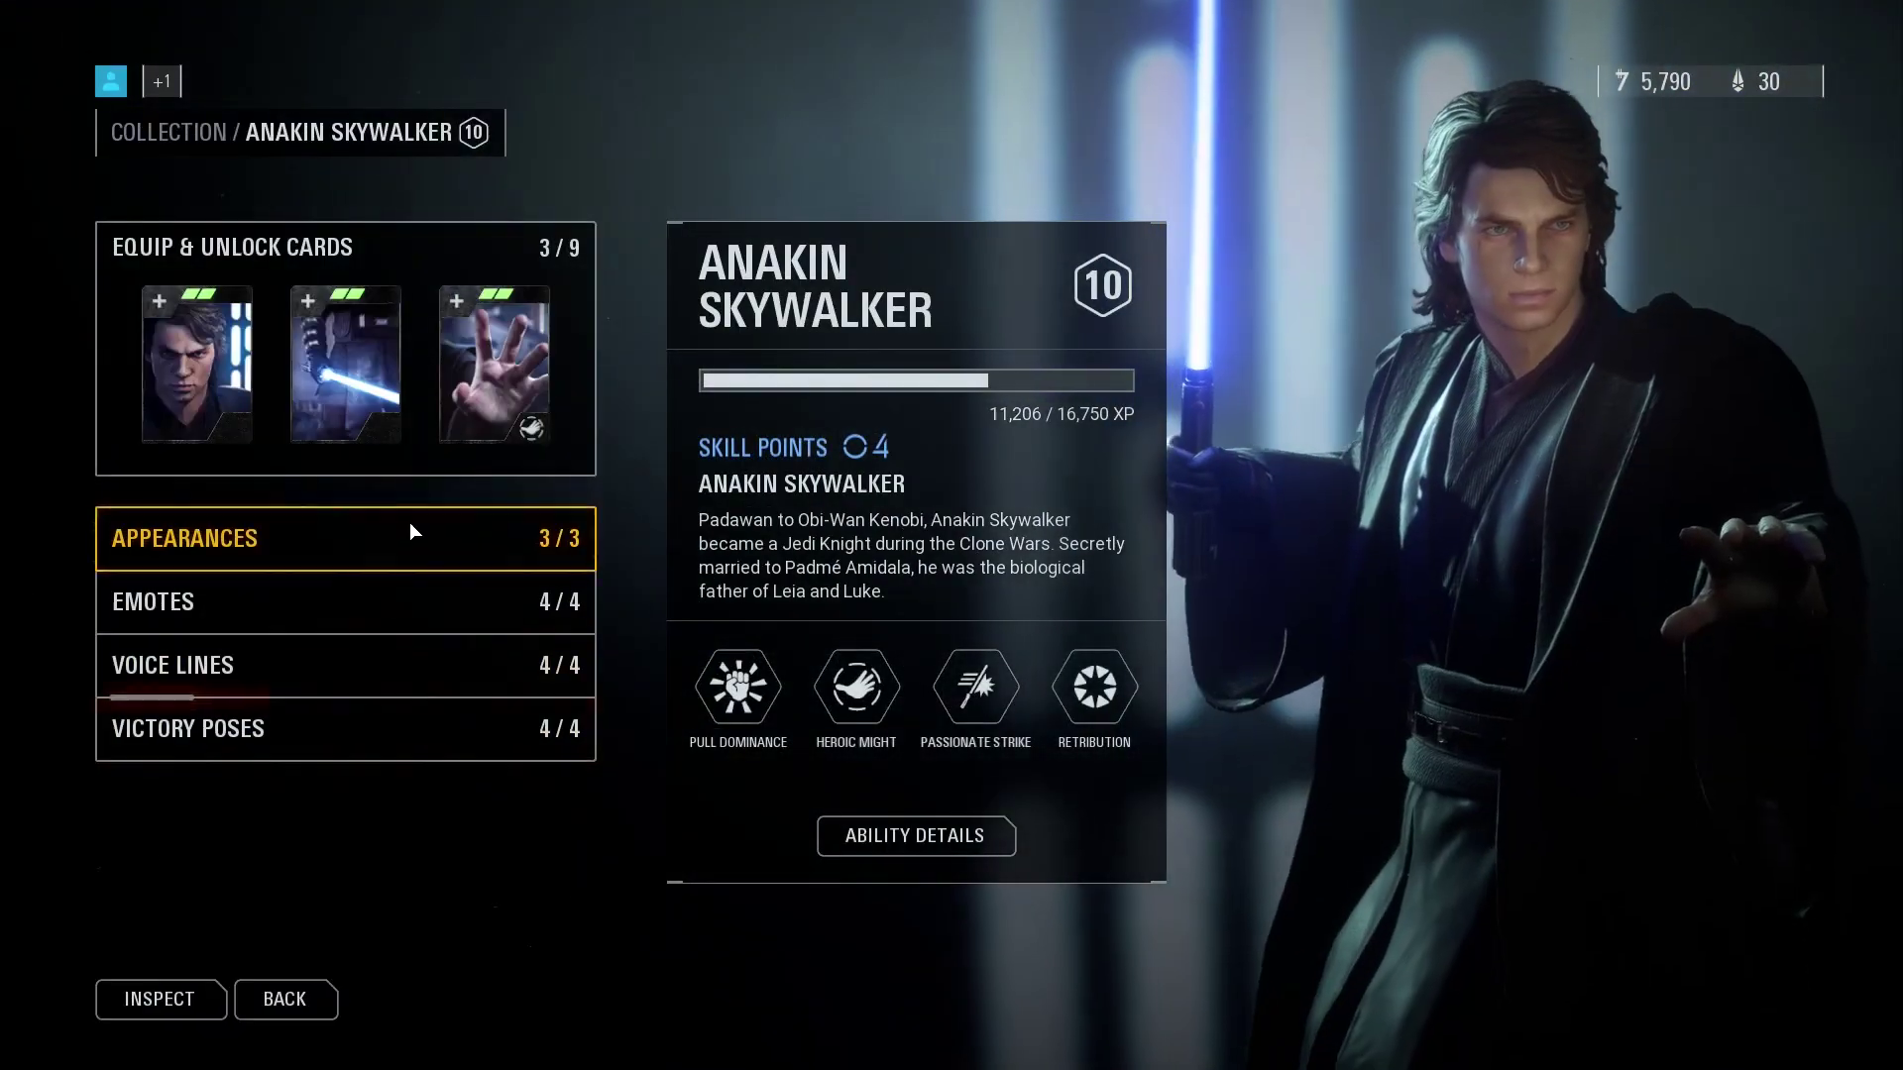
pyautogui.click(408, 523)
pyautogui.click(377, 254)
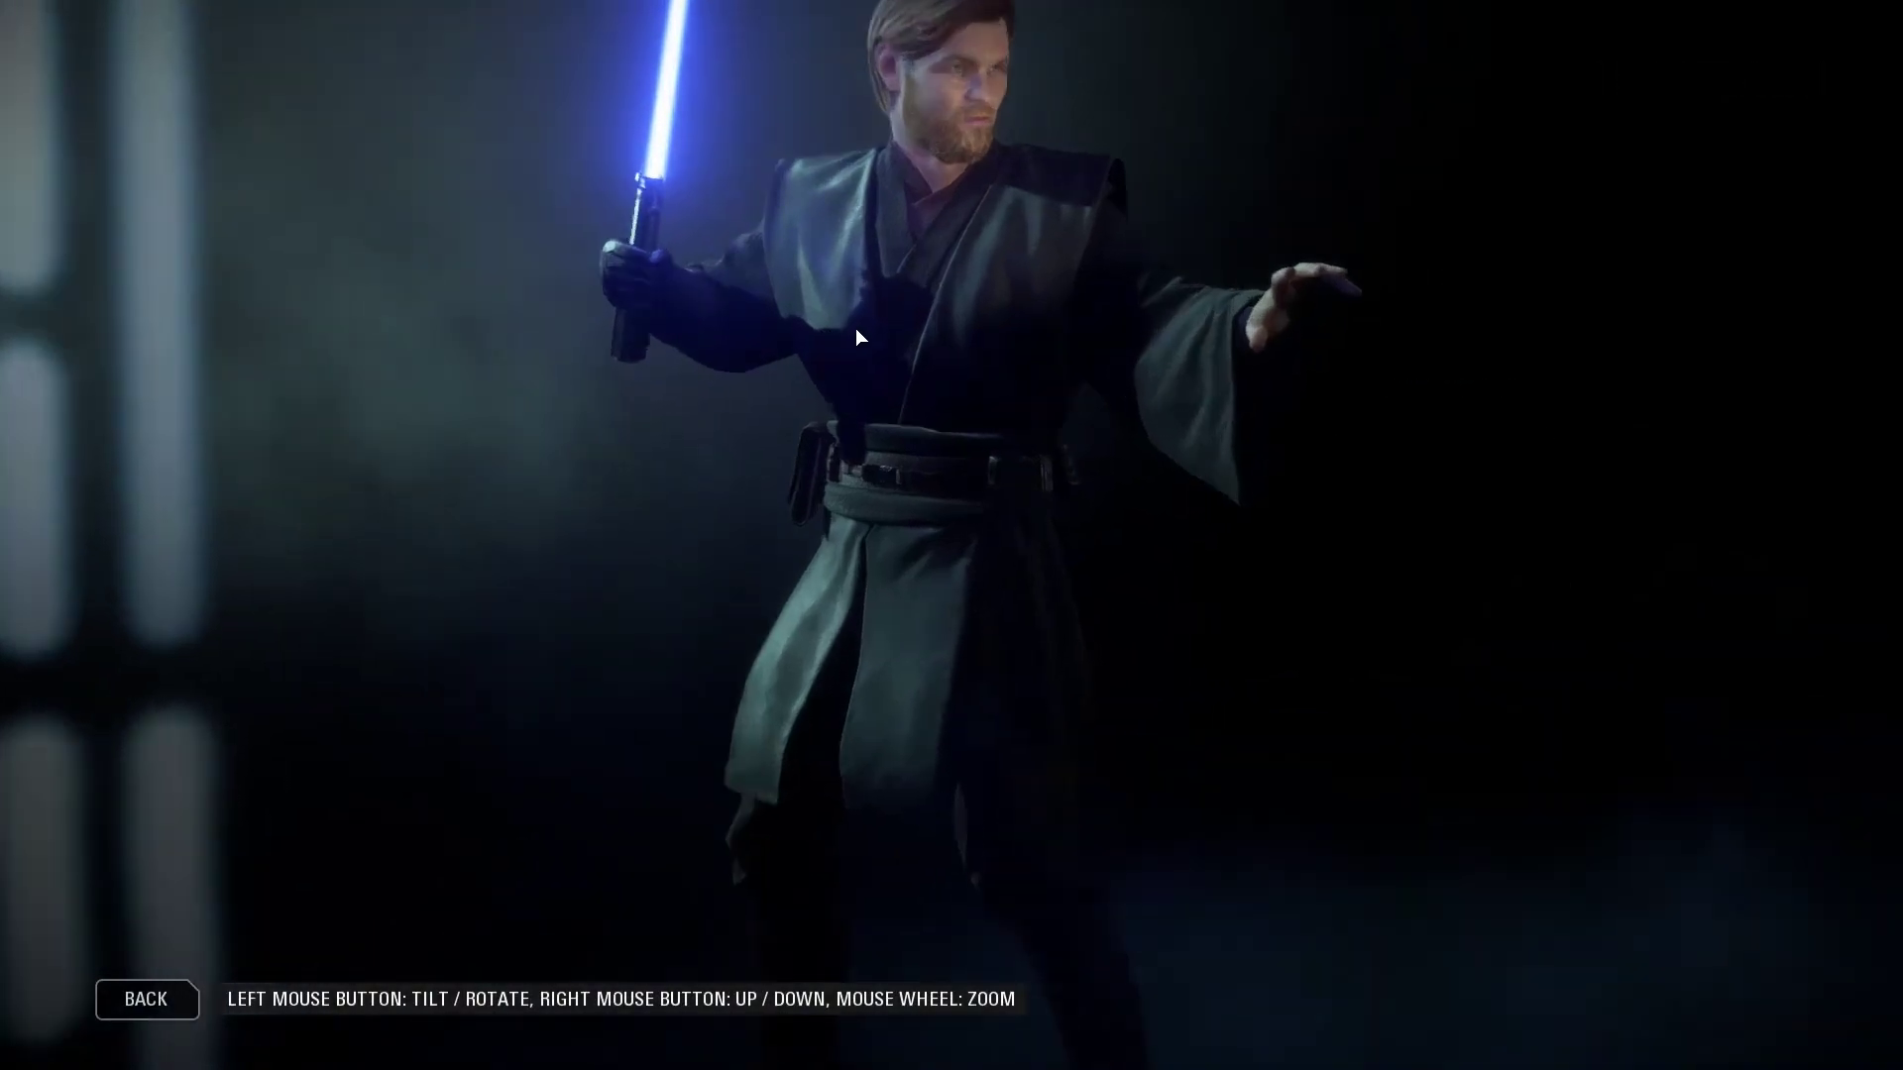
# Move the preview camera in on the face to view Obi-Wan's RoTS head
pyautogui.scroll(5, 855, 329)
pyautogui.moveTo(829, 226); pyautogui.dragTo(805, 476, button='right')
pyautogui.moveTo(953, 515)
pyautogui.mouseDown()
pyautogui.moveTo(841, 523)
pyautogui.moveTo(918, 519)
pyautogui.mouseUp()
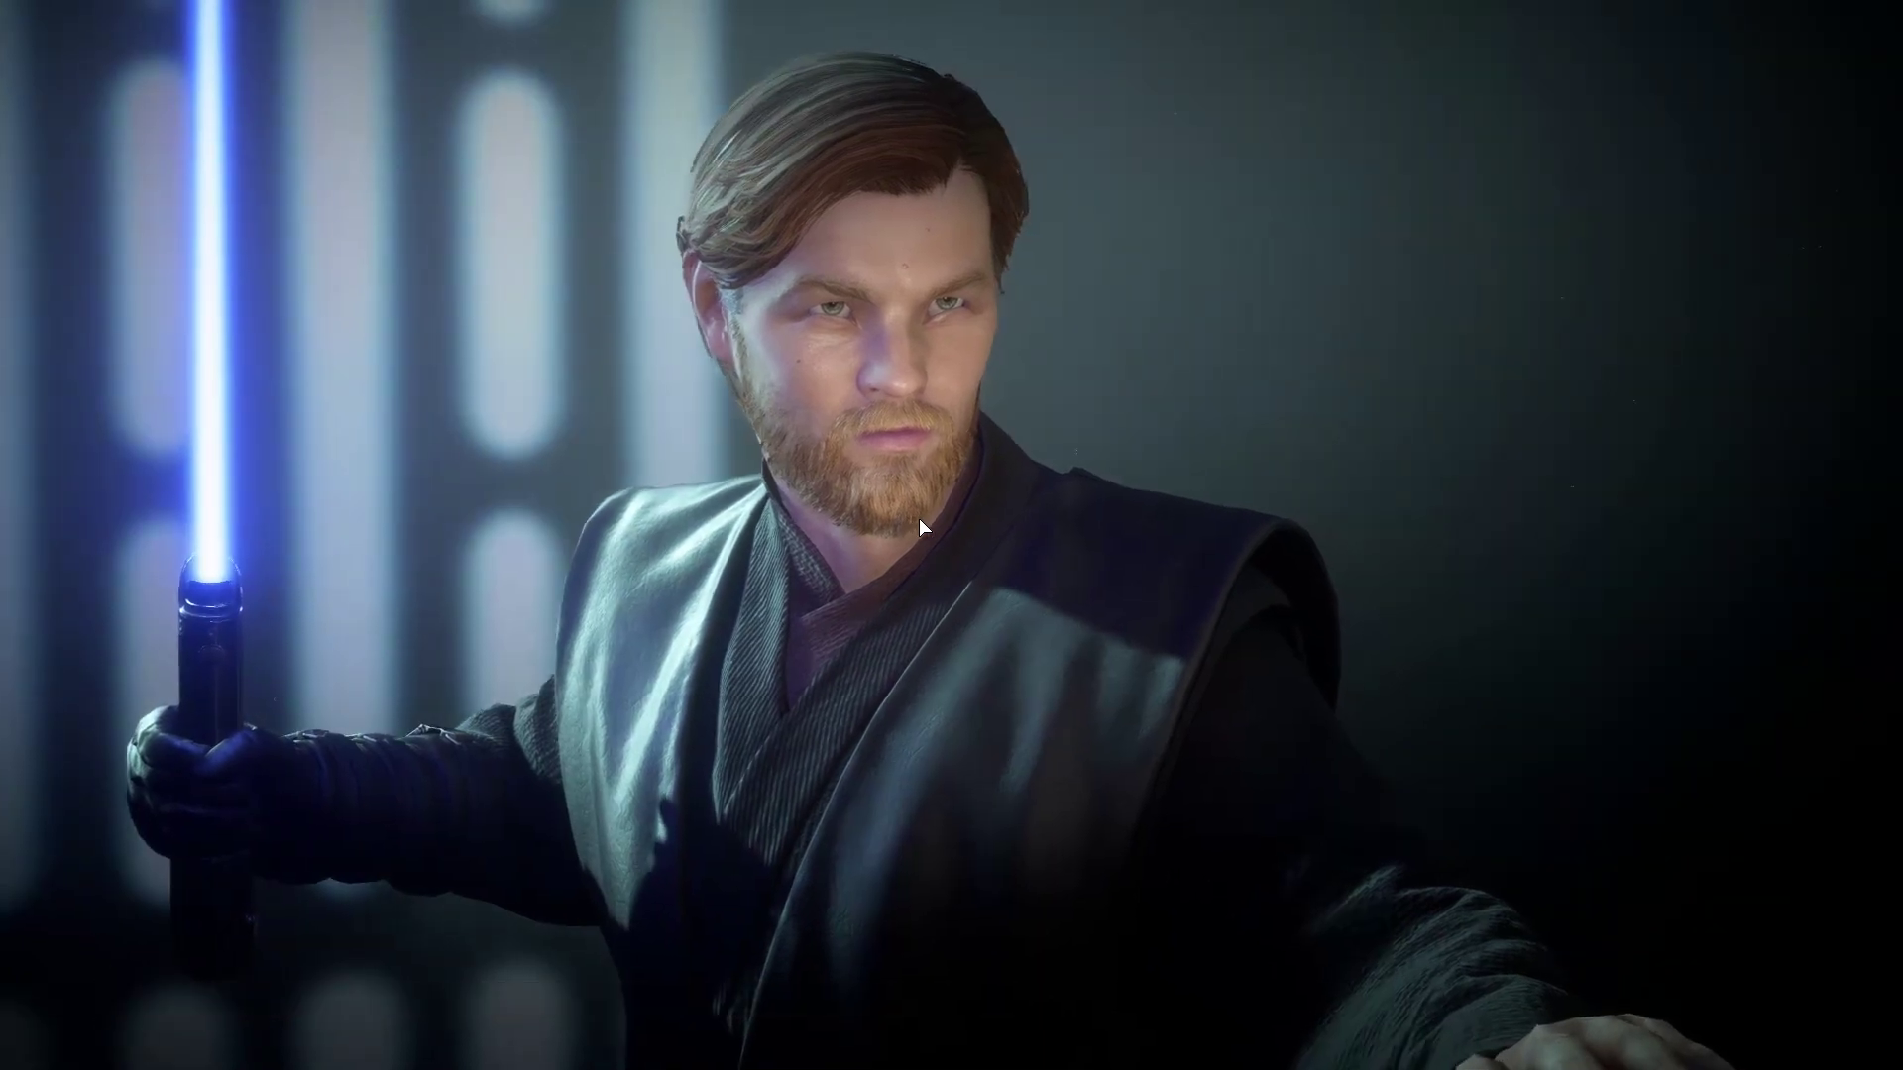